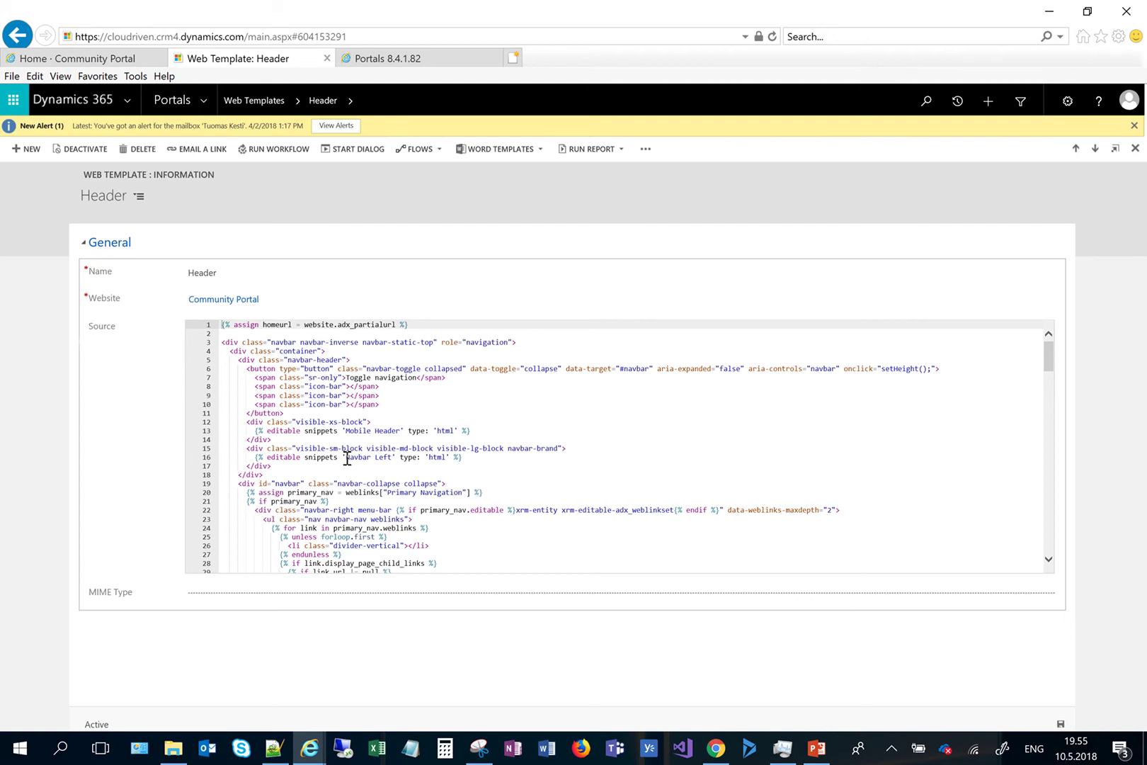
Find the Navbar Left reference in the Header template, then open that content snippet from the snippets sorted by type and show its HTML source
drag(347, 459, 393, 458)
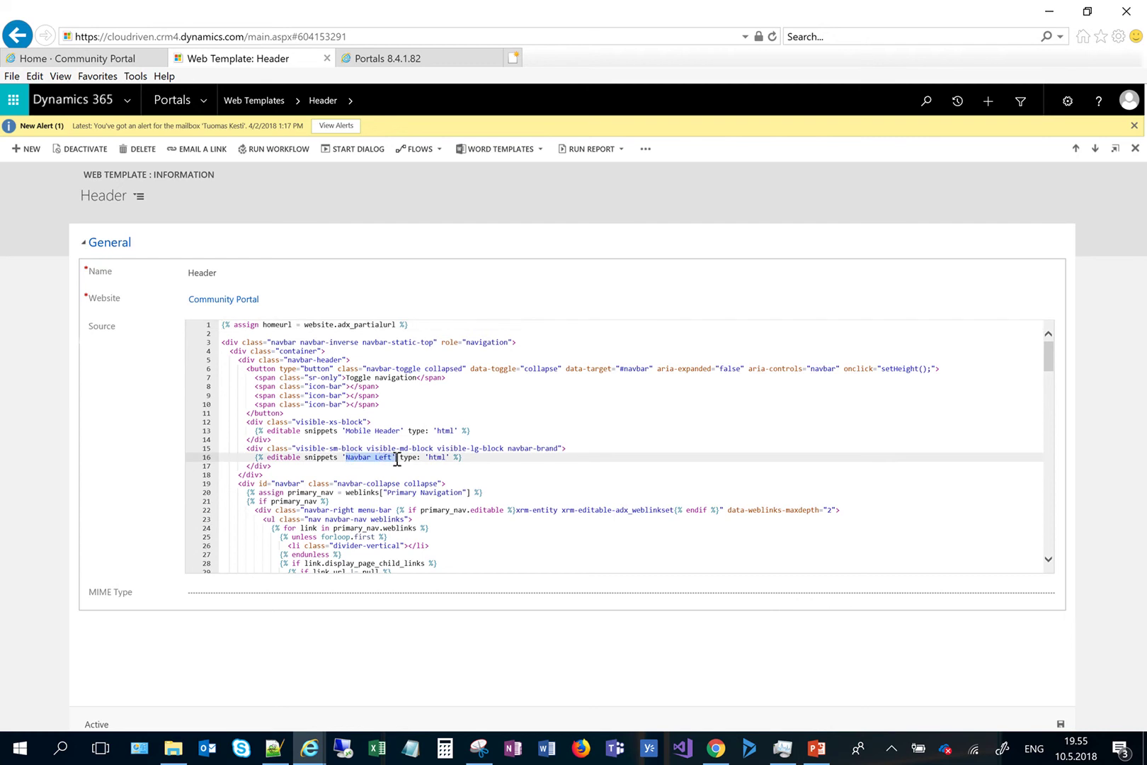
click(488, 459)
click(184, 100)
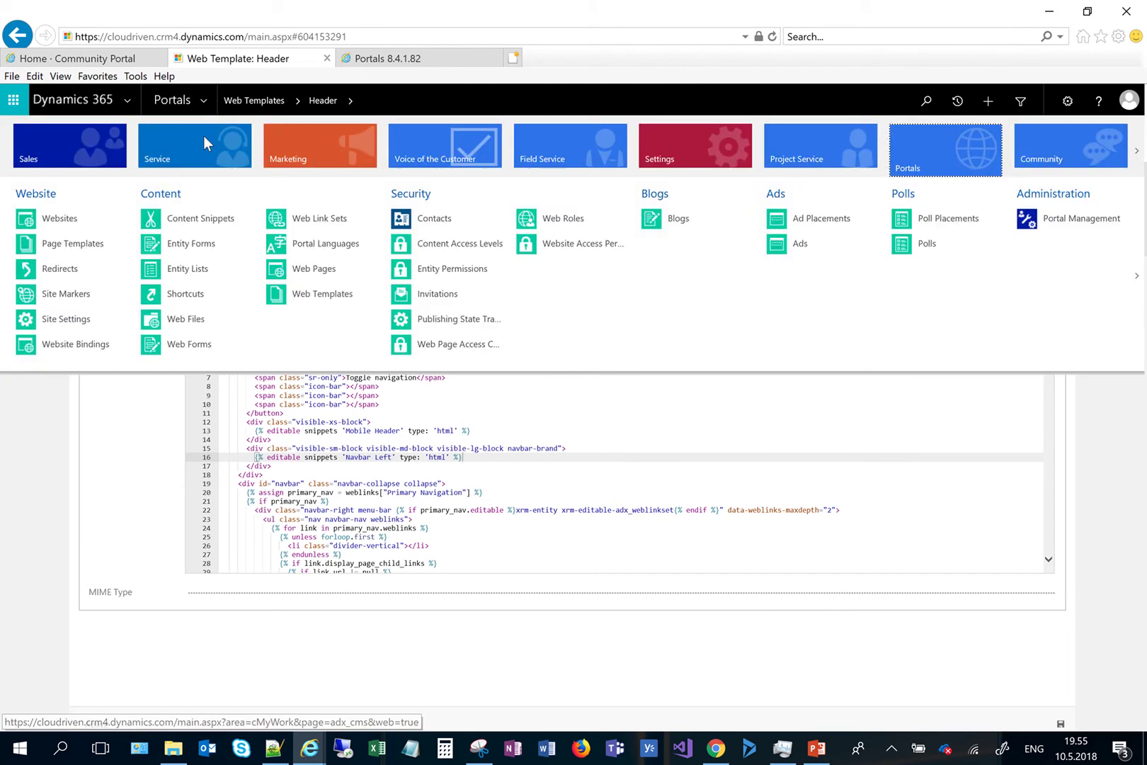
click(205, 215)
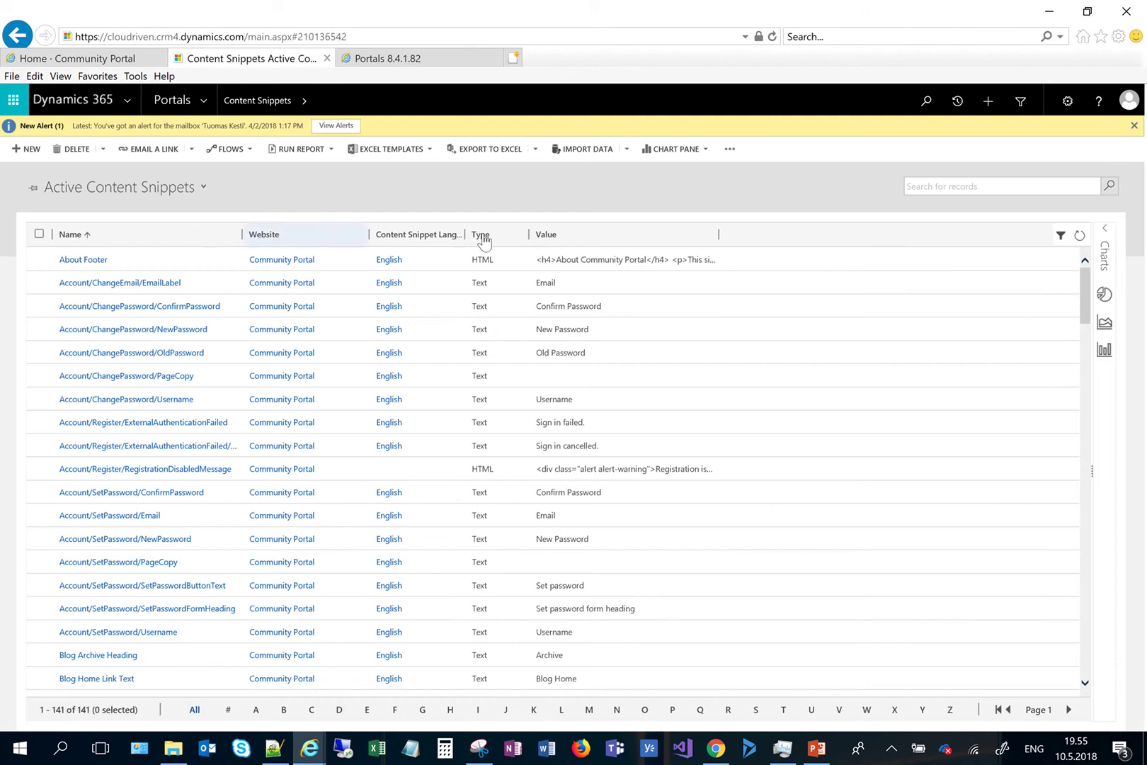
click(482, 234)
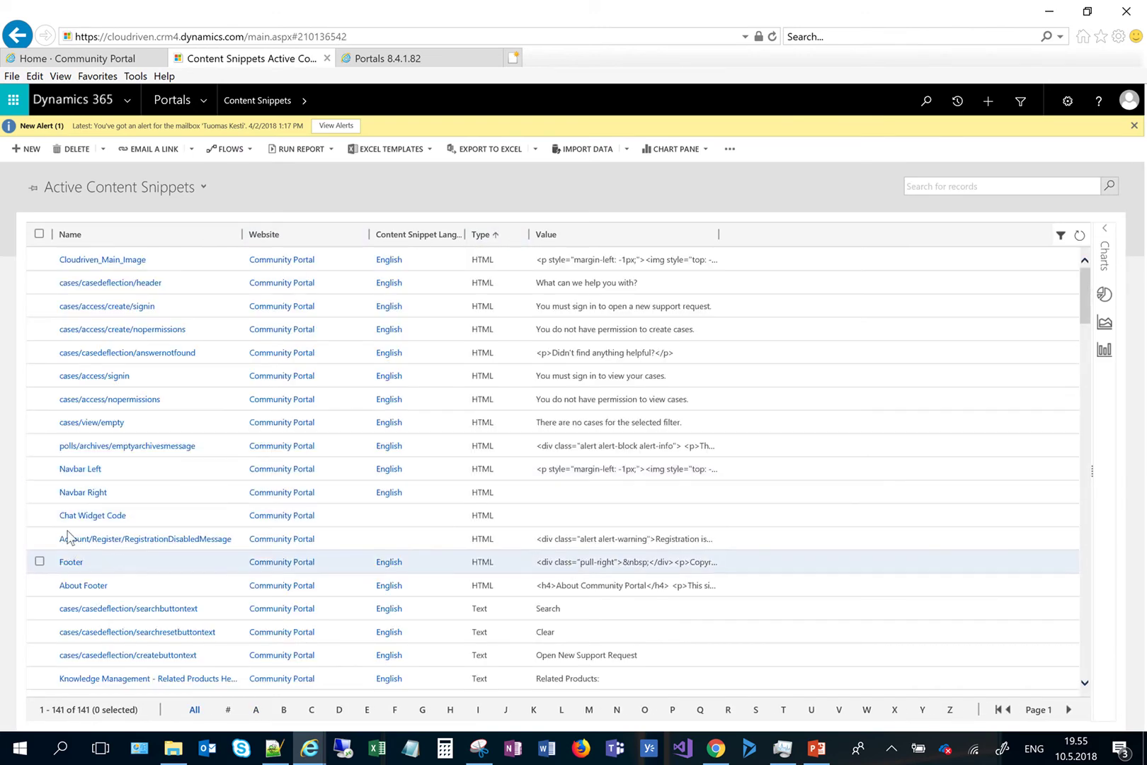
click(80, 469)
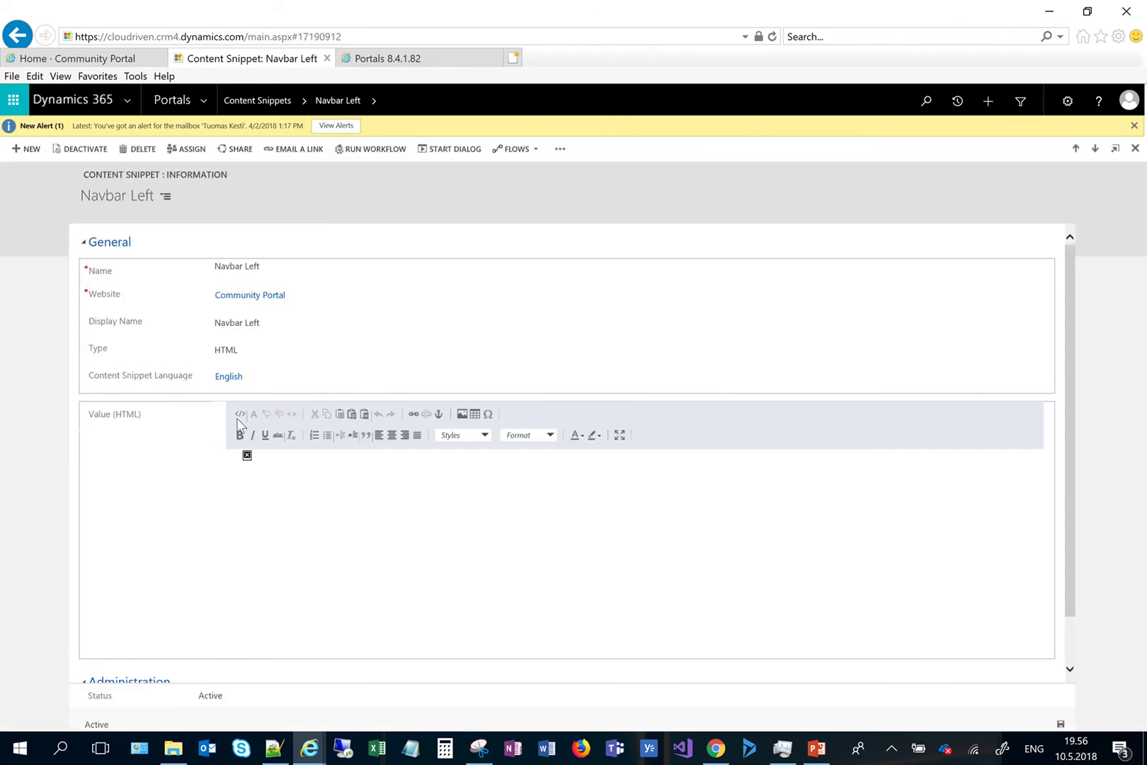
click(240, 415)
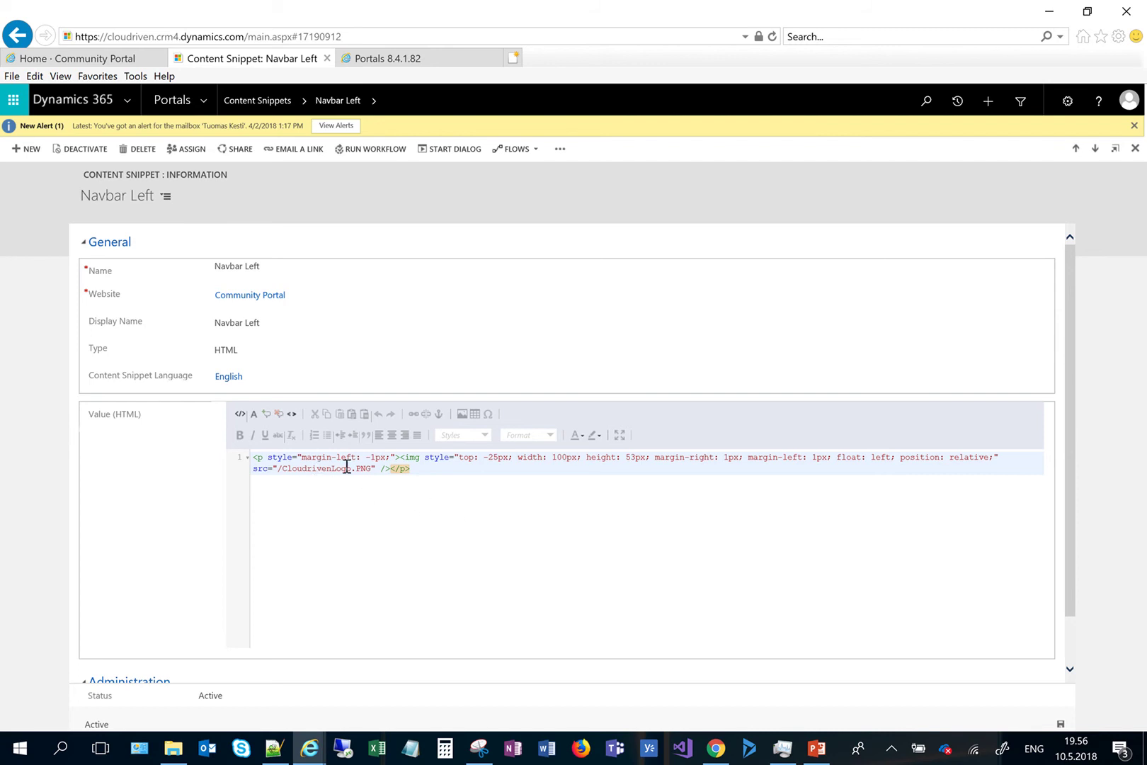
Create a new portal web file record and name it CloudrivenLogo2
click(201, 102)
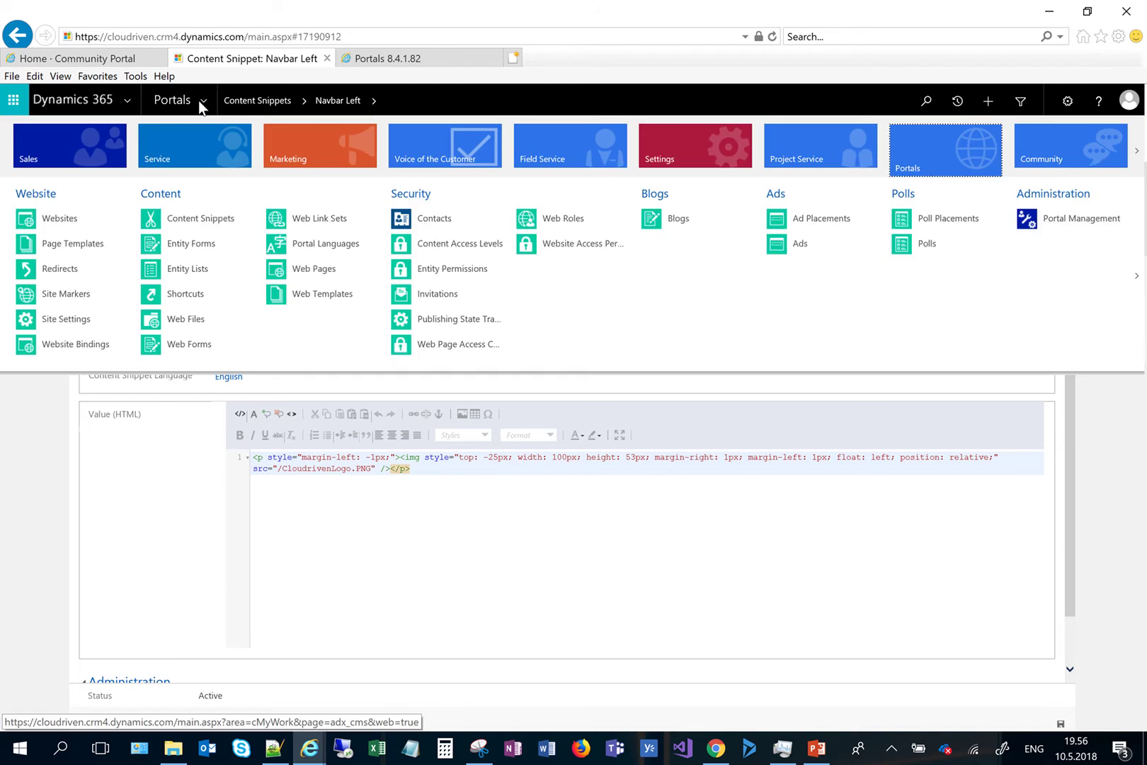
click(194, 322)
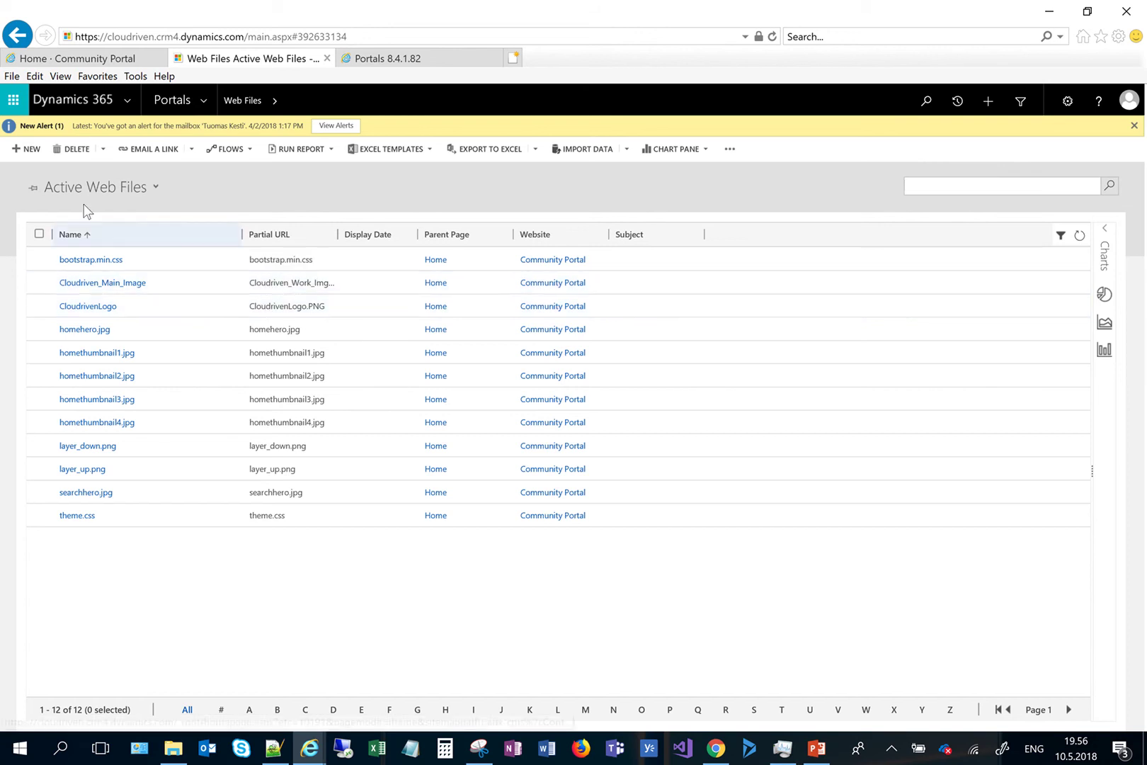
click(27, 148)
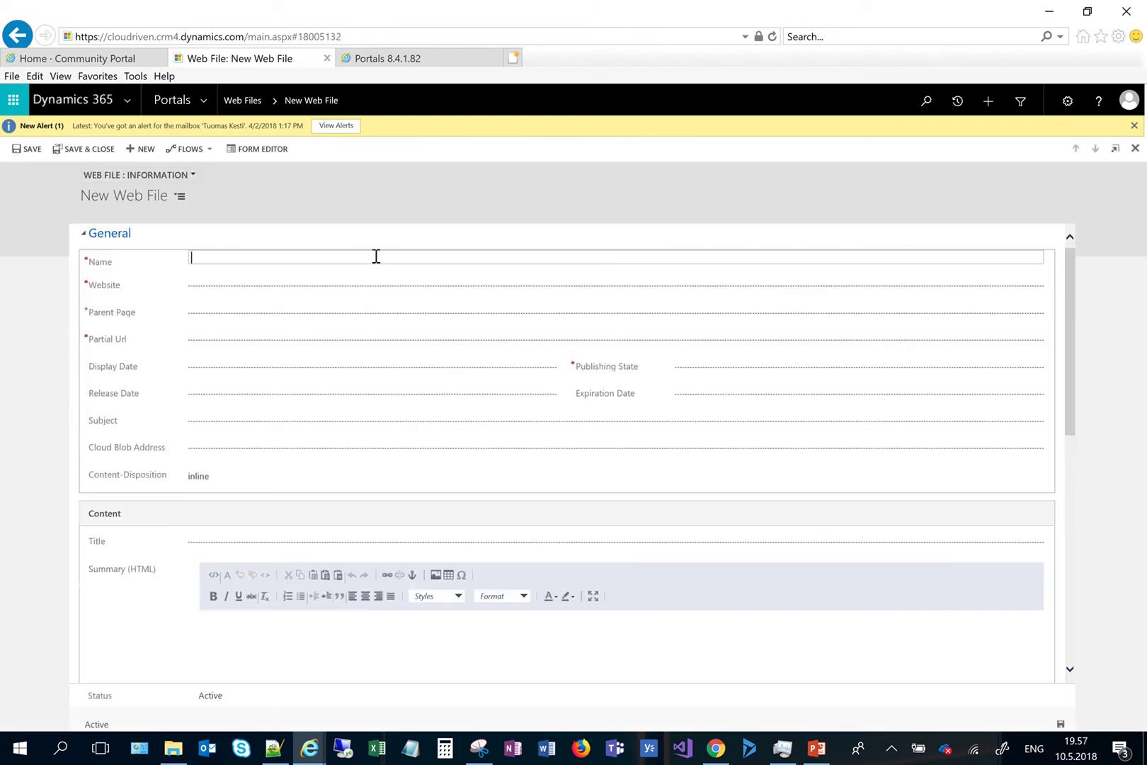
text(CloudrivenLogo2)
key(Tab)
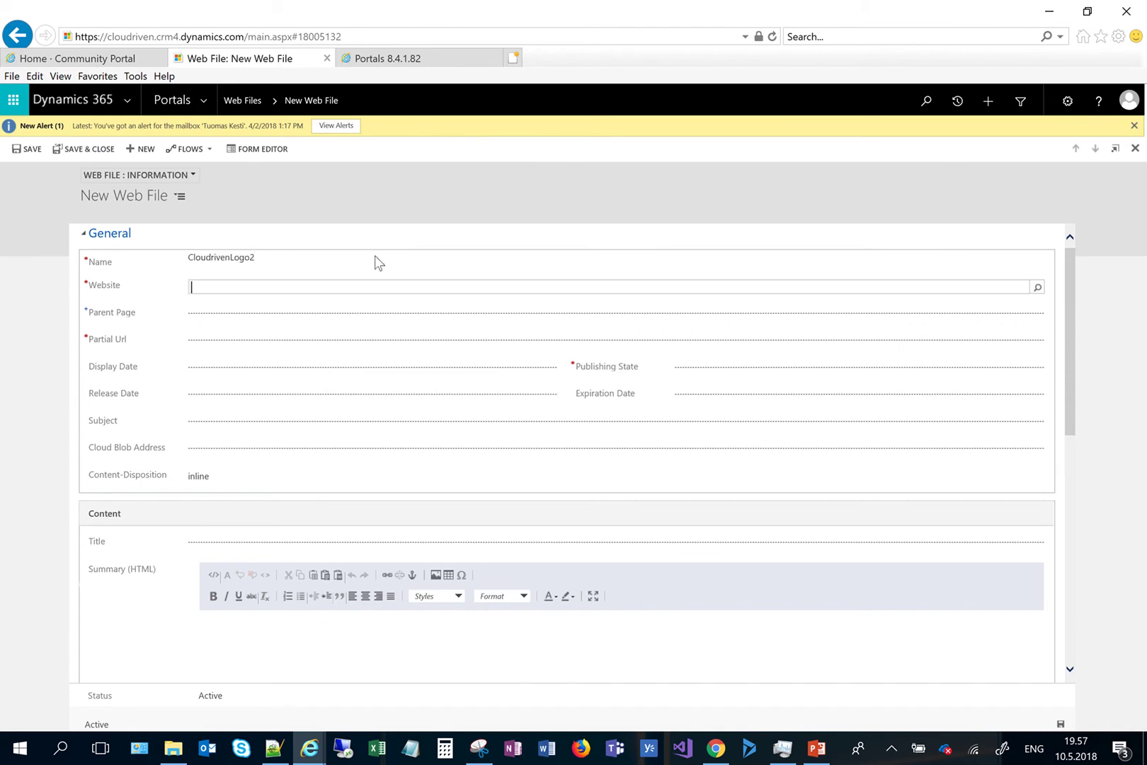
Set the web file's website to Community Portal and its parent page to Home
text(comm)
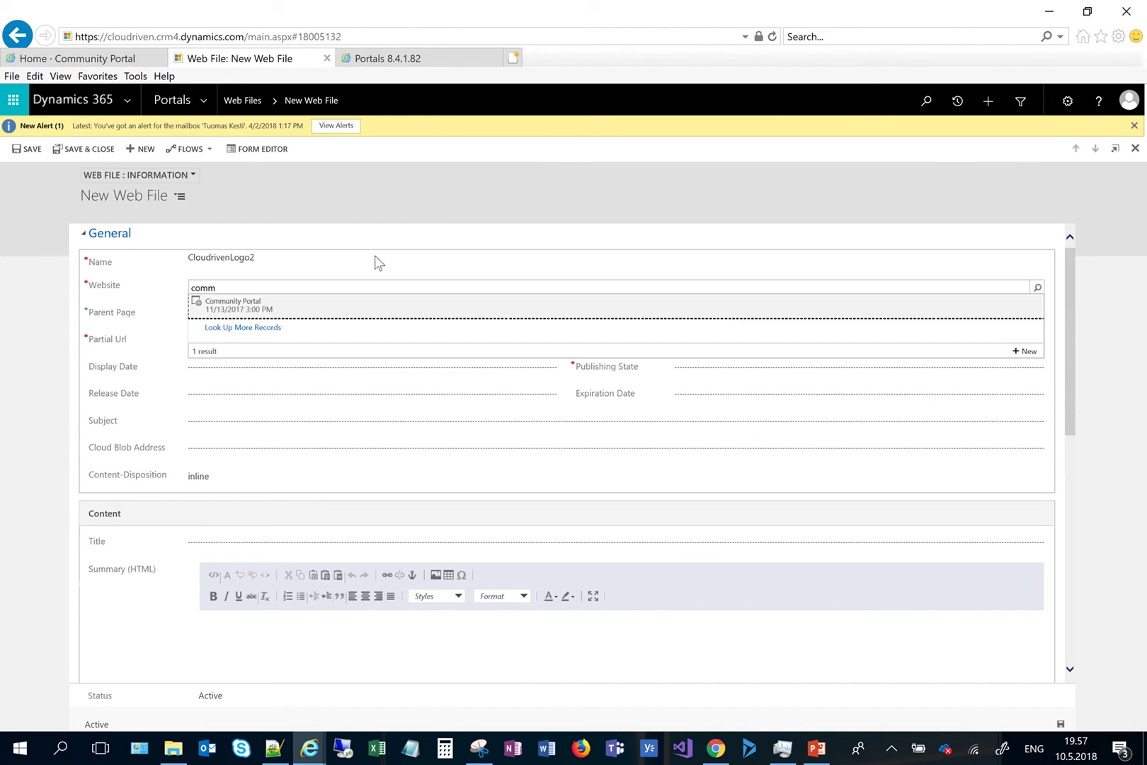
click(244, 304)
click(244, 312)
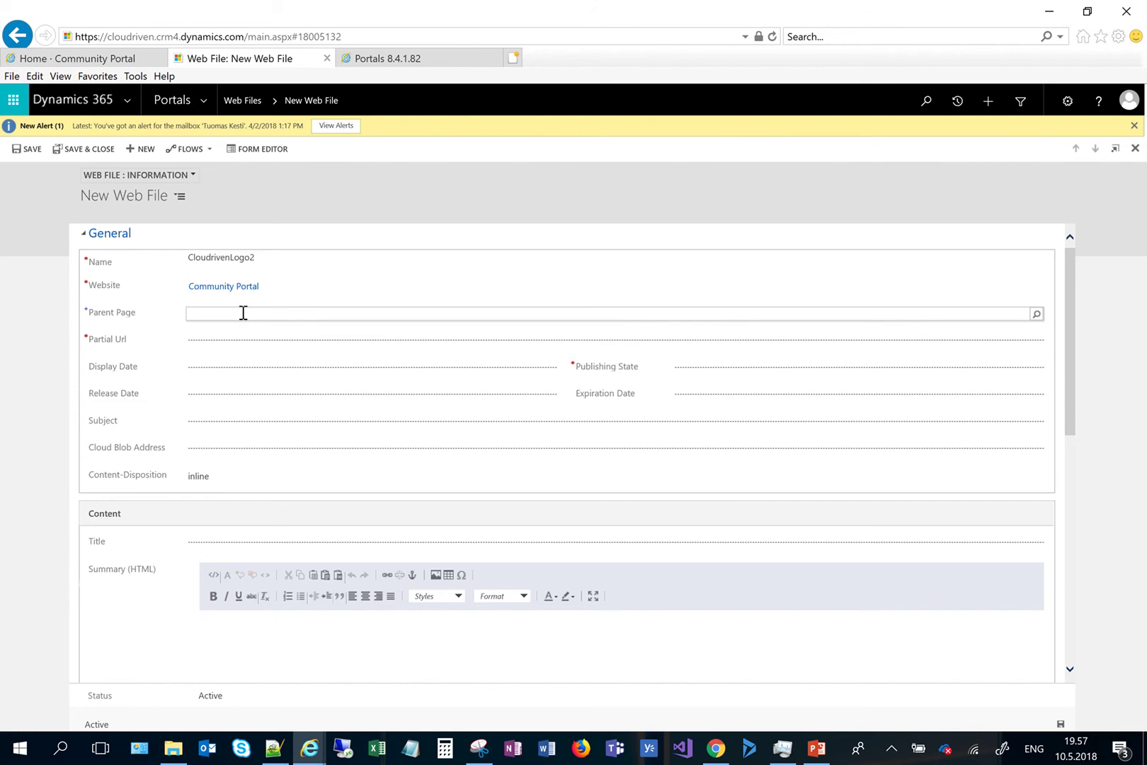
text(home)
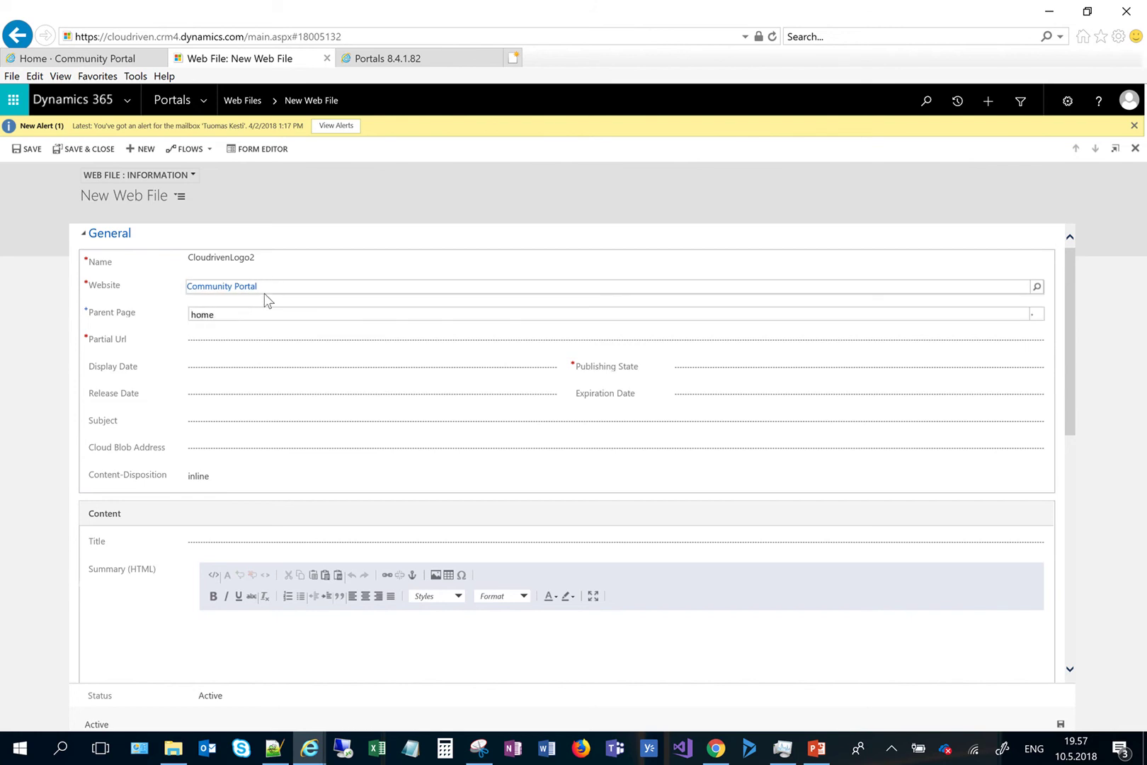
click(223, 334)
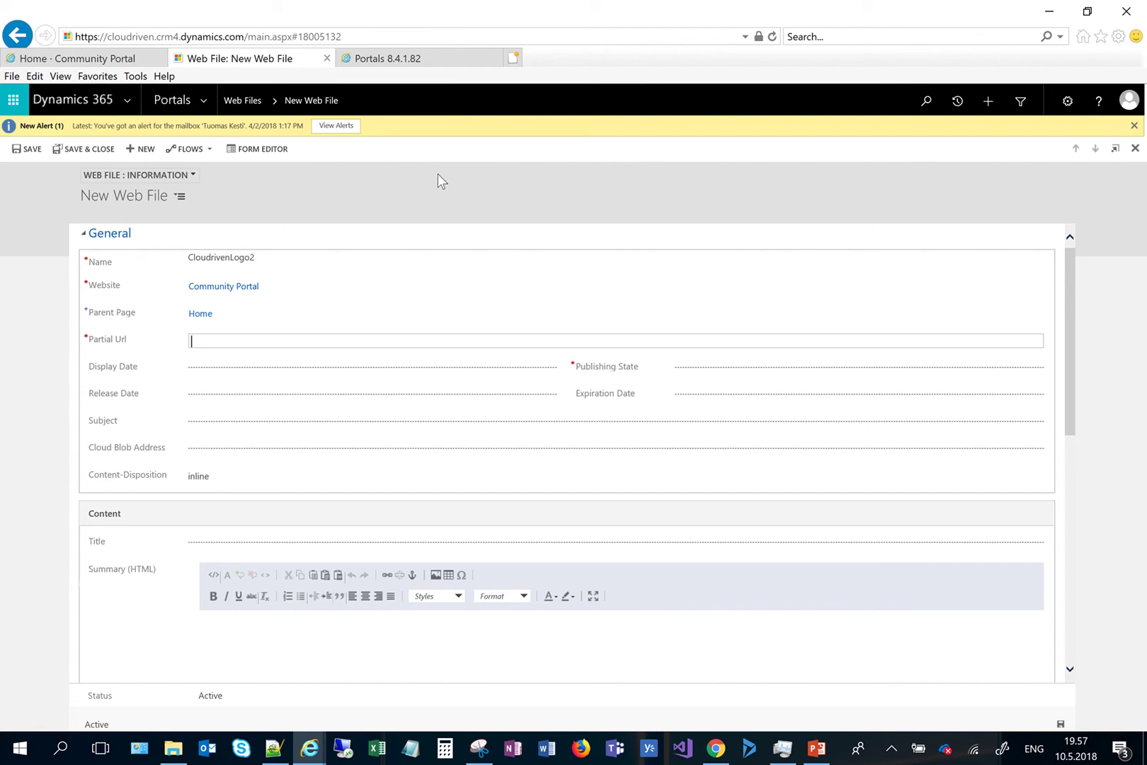
Enter CloudrivenLogo2.PNG as the partial URL, set the publishing state to Published, and save the web file
text(CloudrivenLogo2.PNG)
click(724, 370)
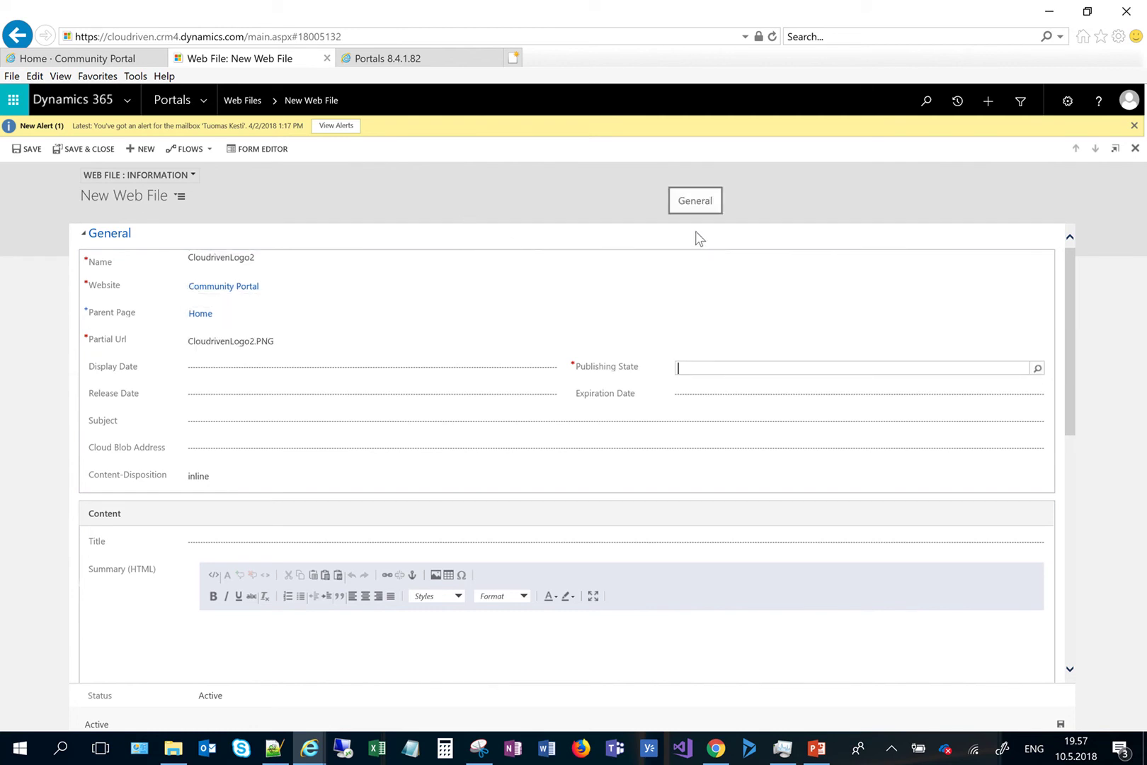
text(pub)
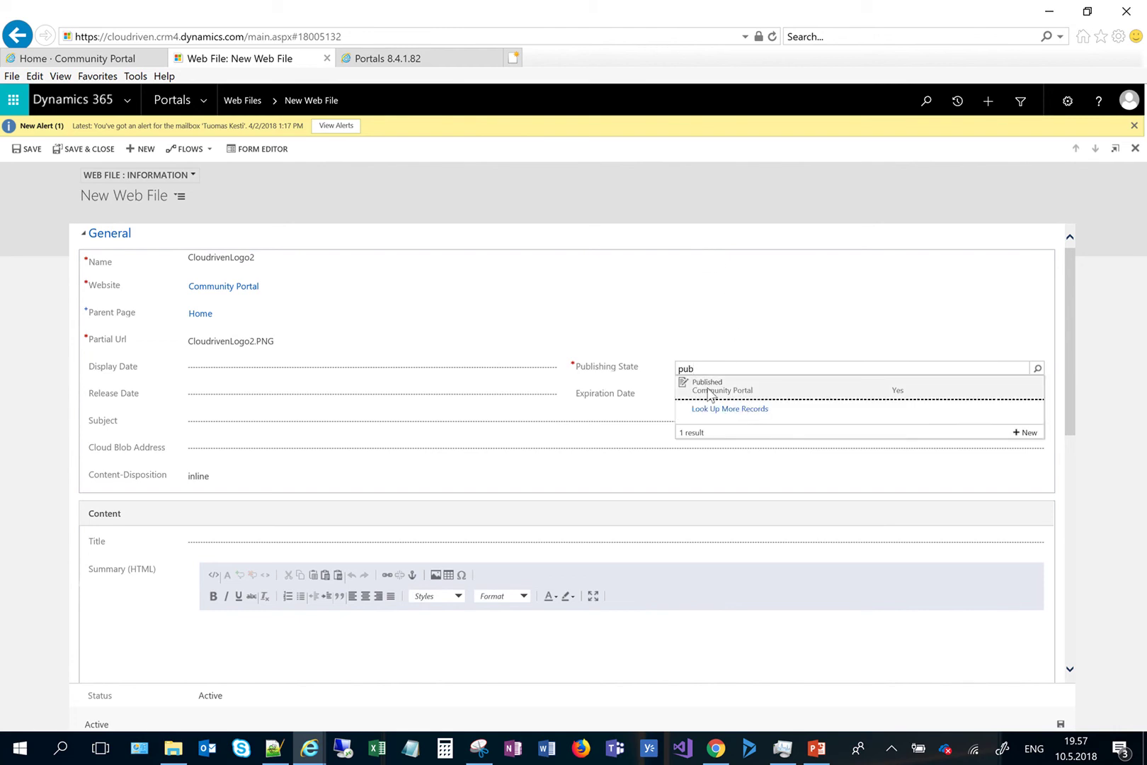
key(Return)
click(27, 149)
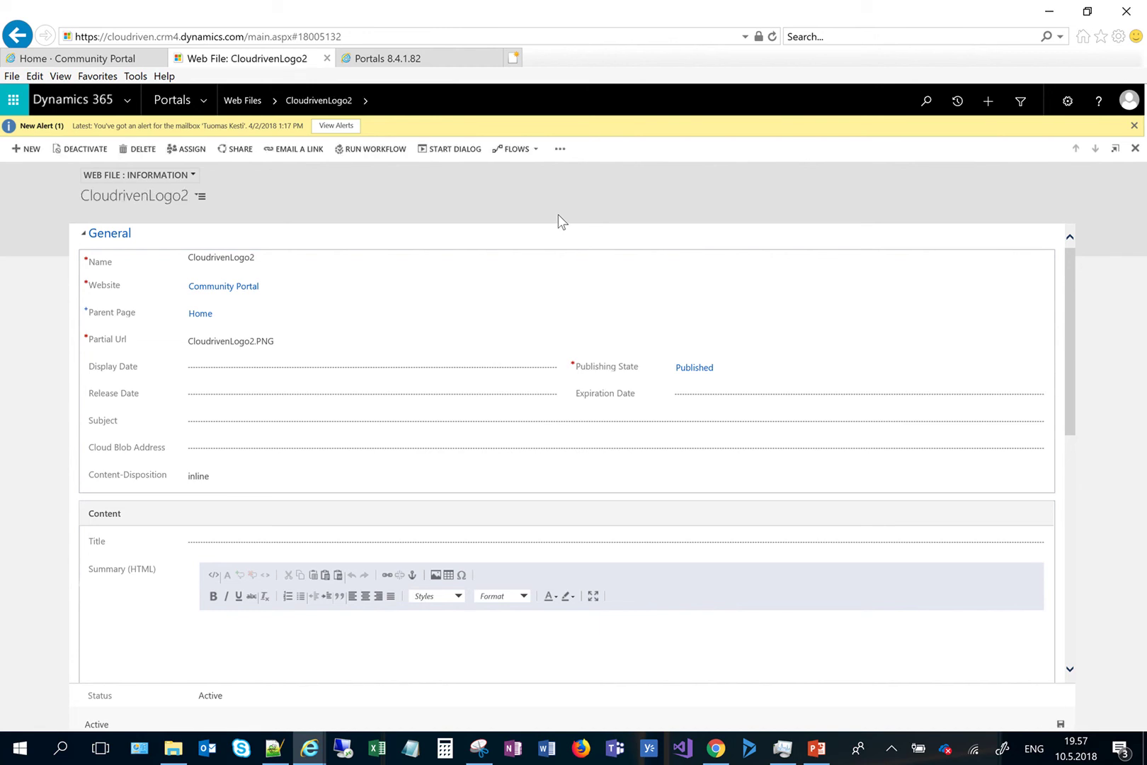
Show the notes of the CloudrivenLogo2 web file and check the area for a note entry field
scroll(1090, 458, down, 3)
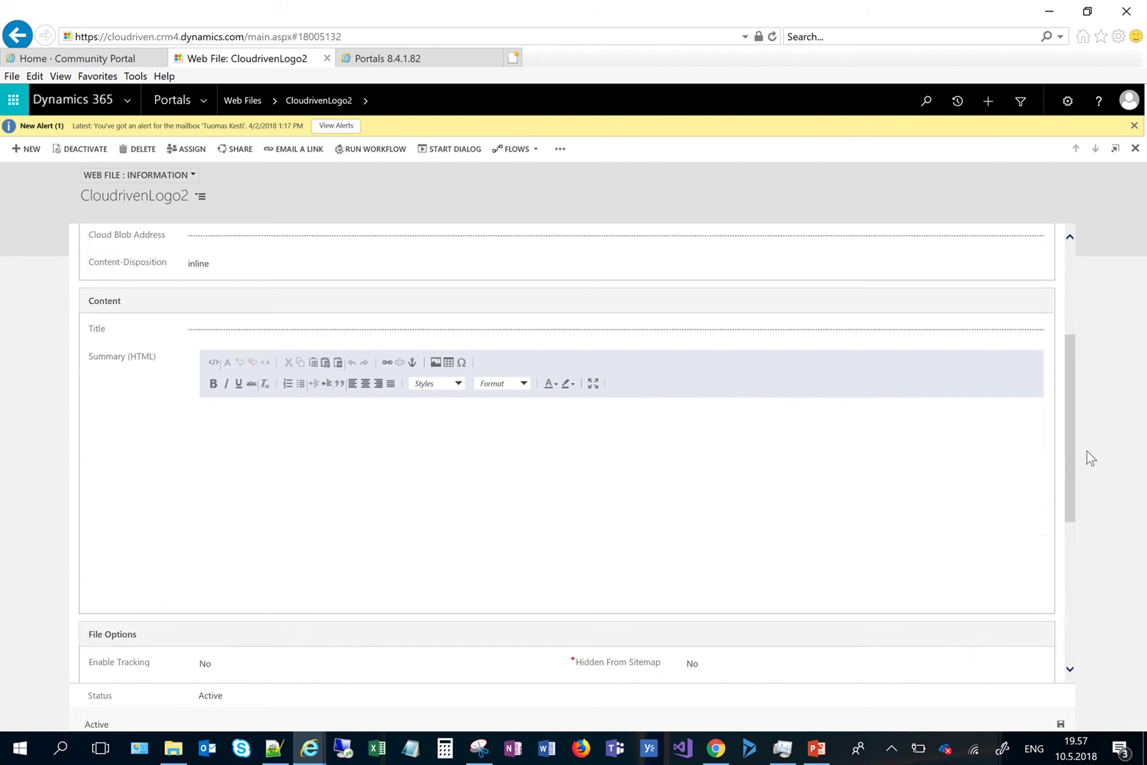
scroll(1090, 458, down, 5)
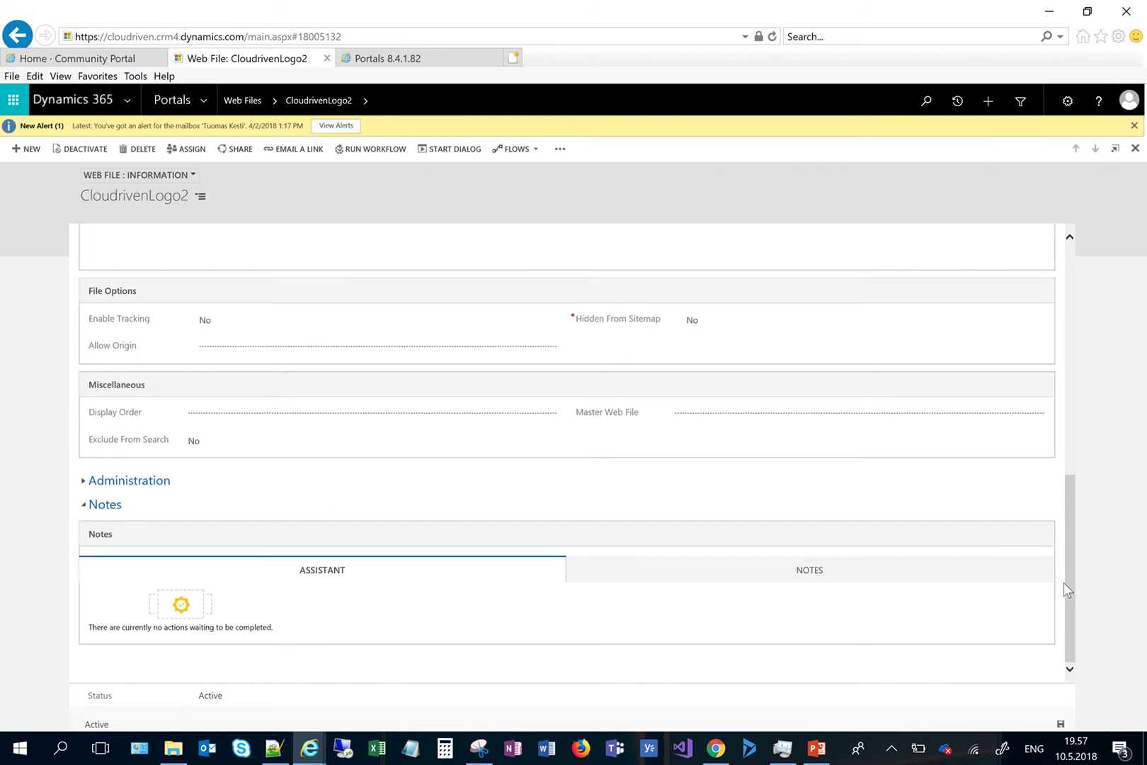
click(832, 582)
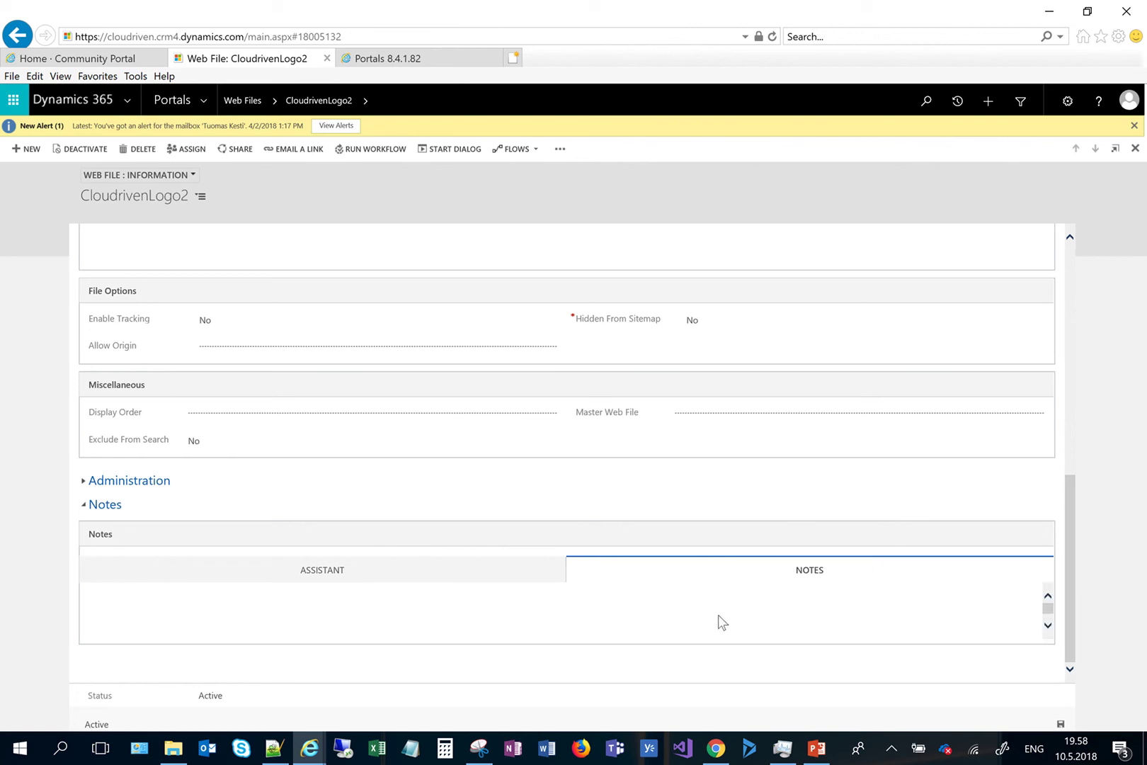
click(1048, 626)
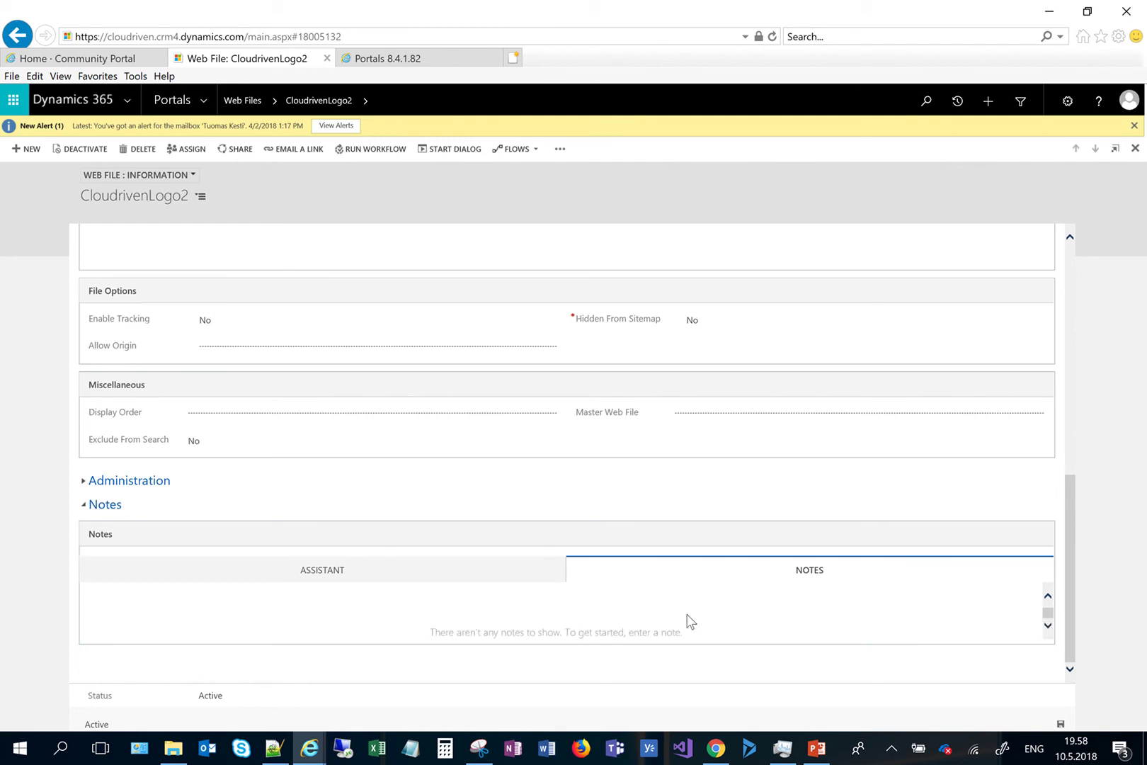
click(1048, 595)
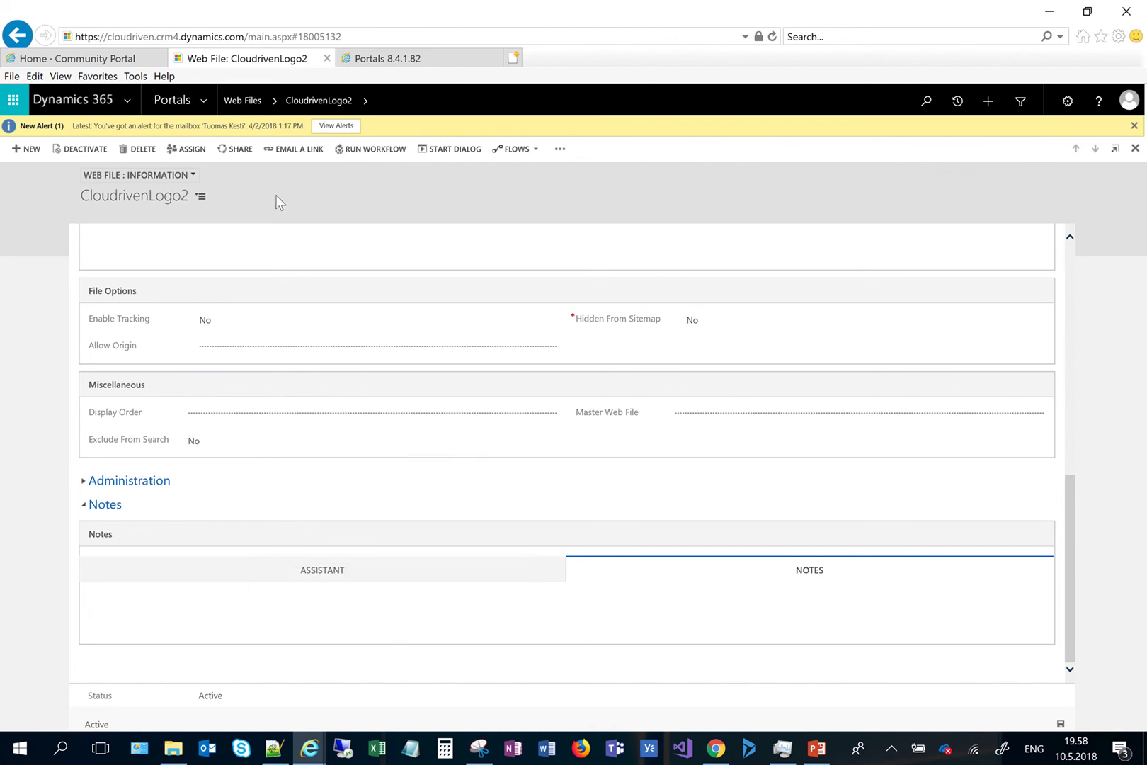
Enable legacy form rendering in the system settings under Administration and save the change
click(203, 102)
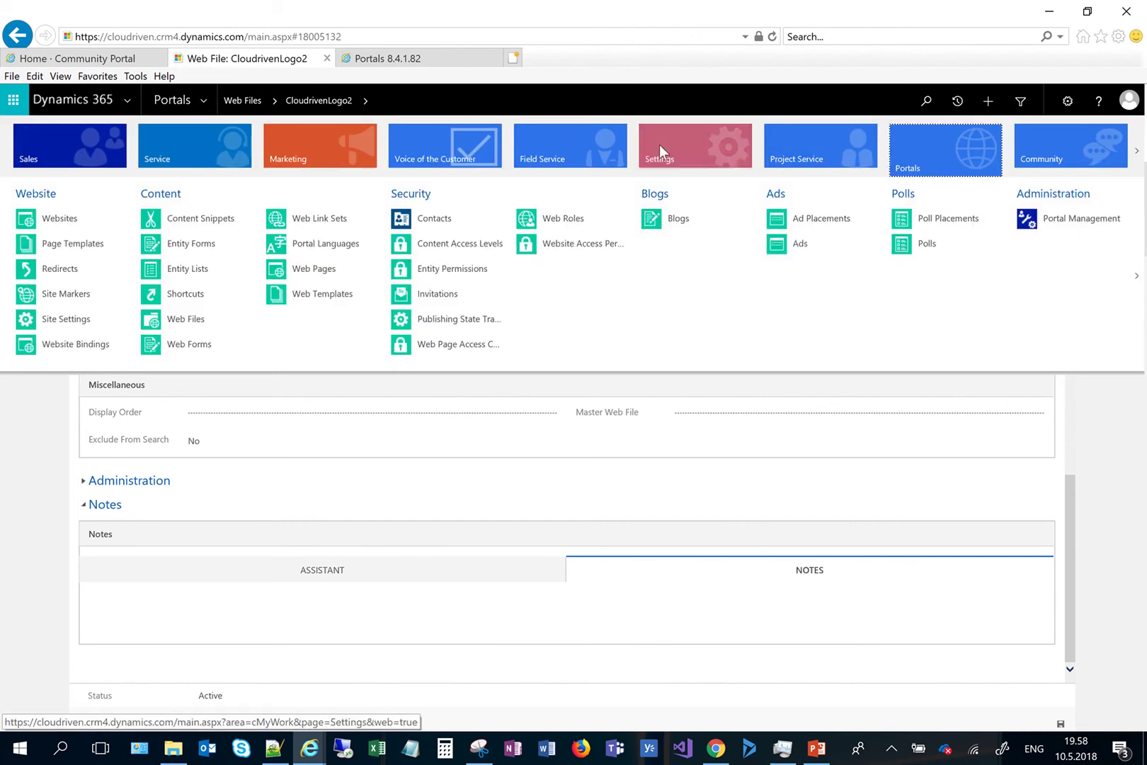
click(660, 145)
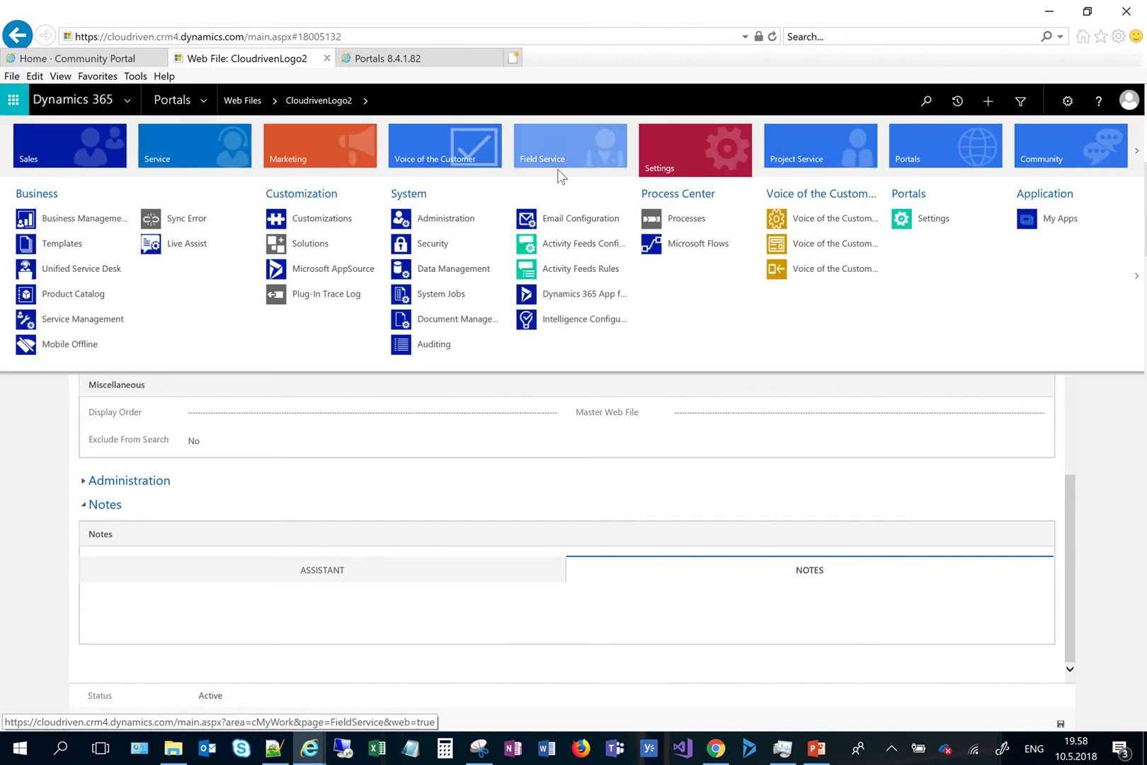
click(437, 221)
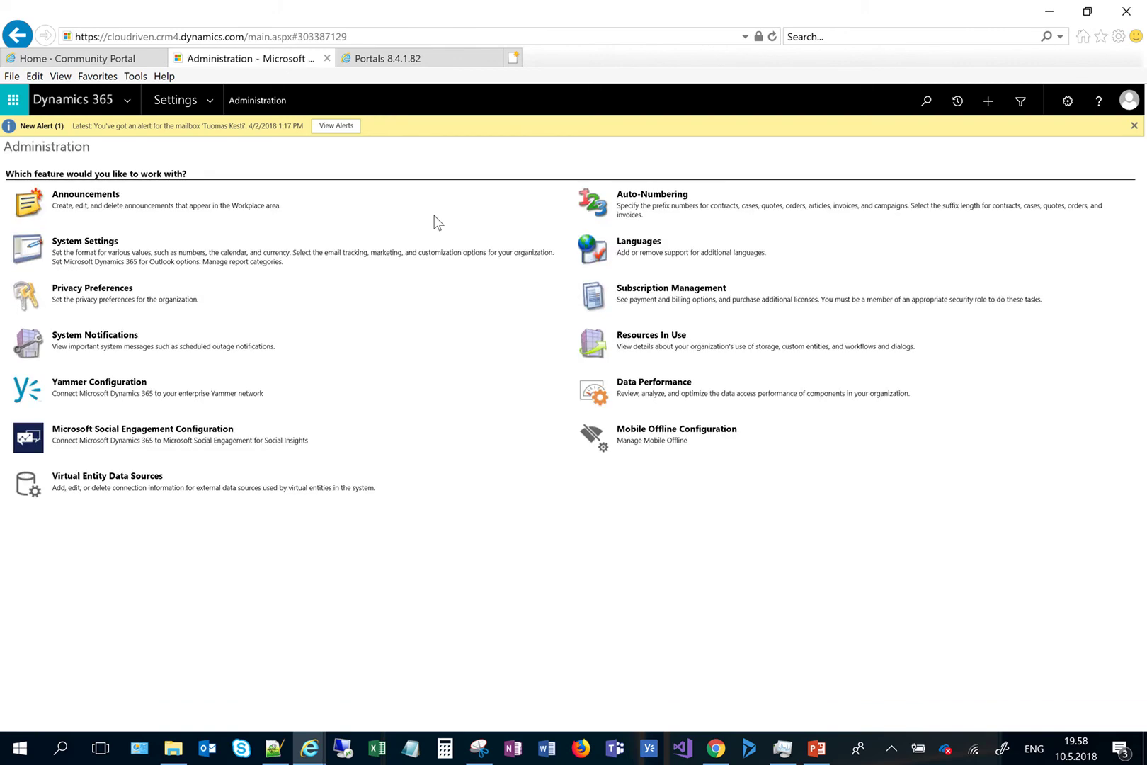
click(164, 248)
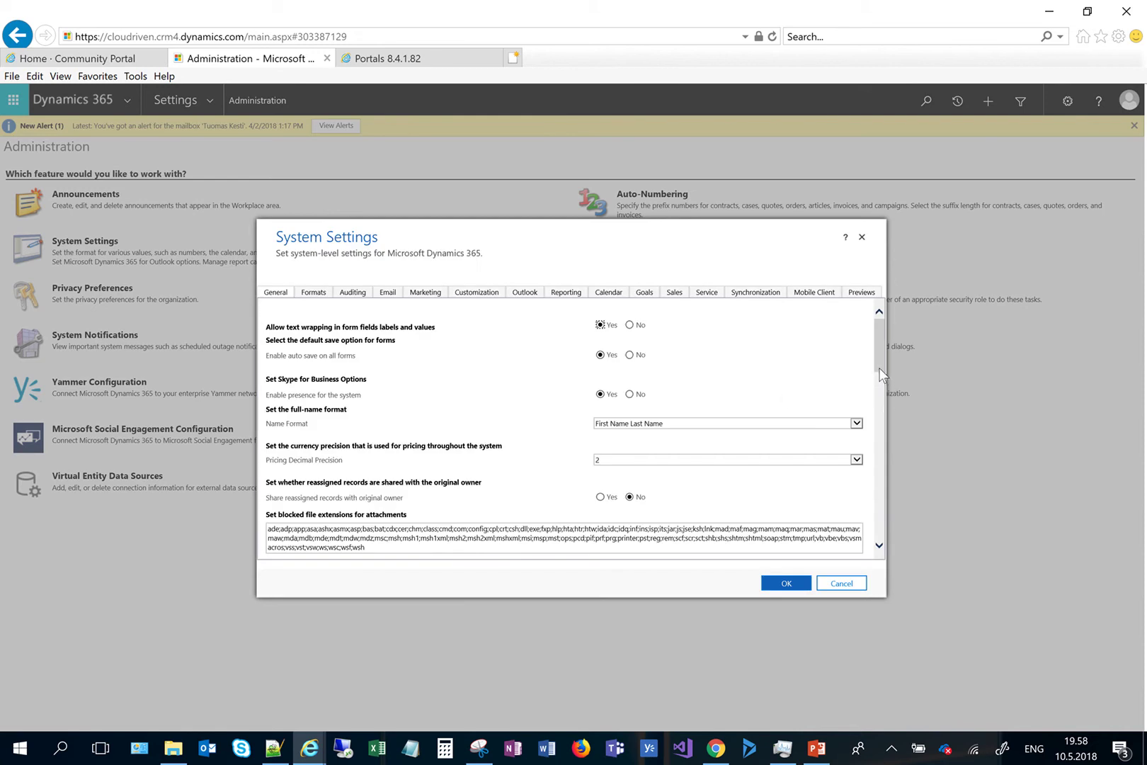
drag(881, 374, 881, 489)
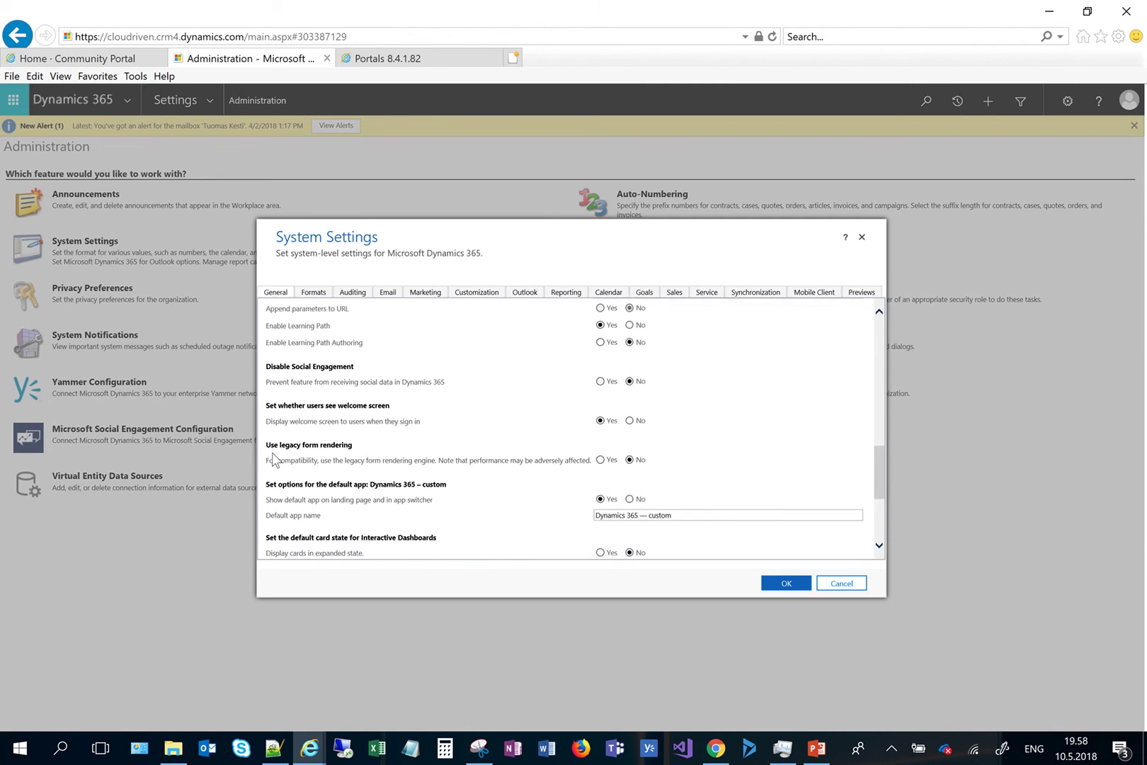
click(601, 460)
click(786, 583)
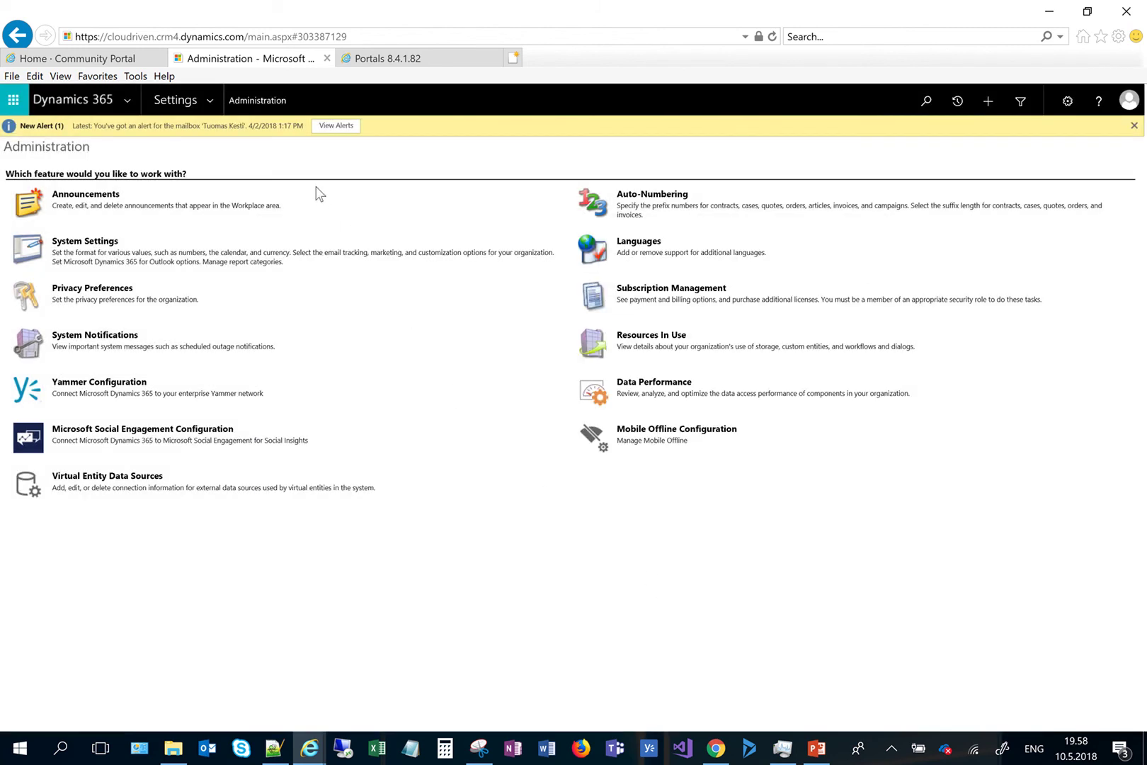
Reopen the CloudrivenLogo2 web file from the portal's web files and show its notes with the note entry field
click(210, 107)
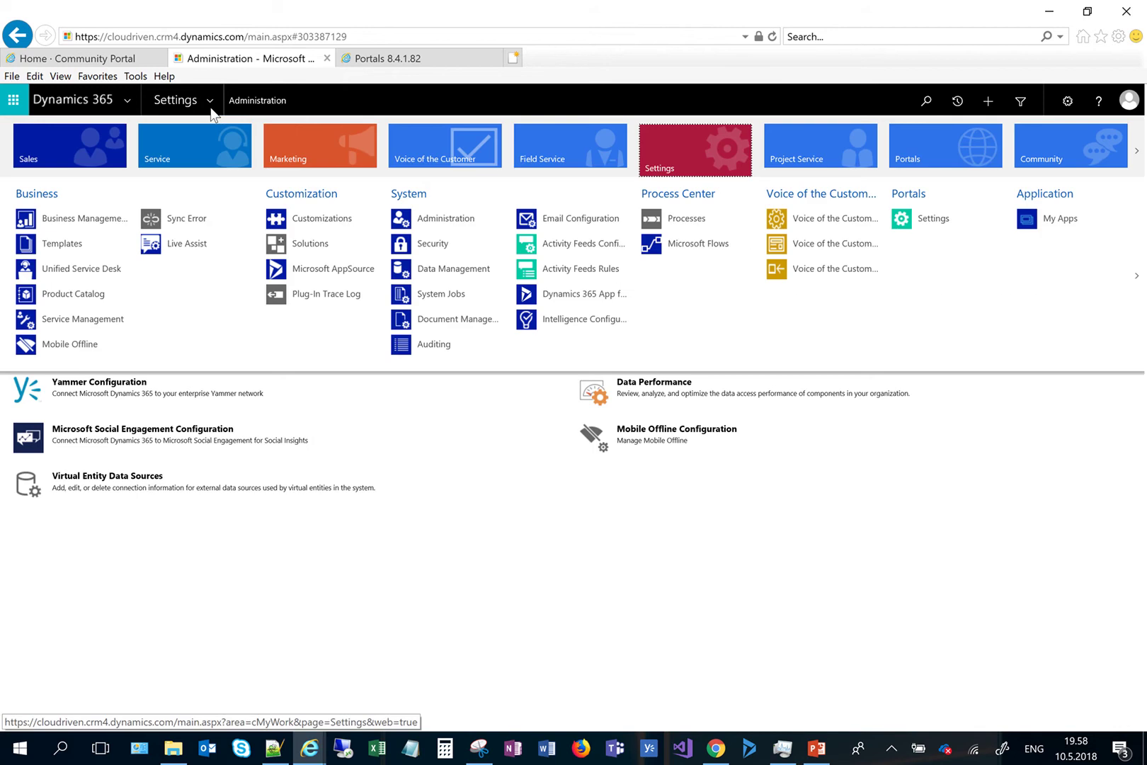
click(931, 134)
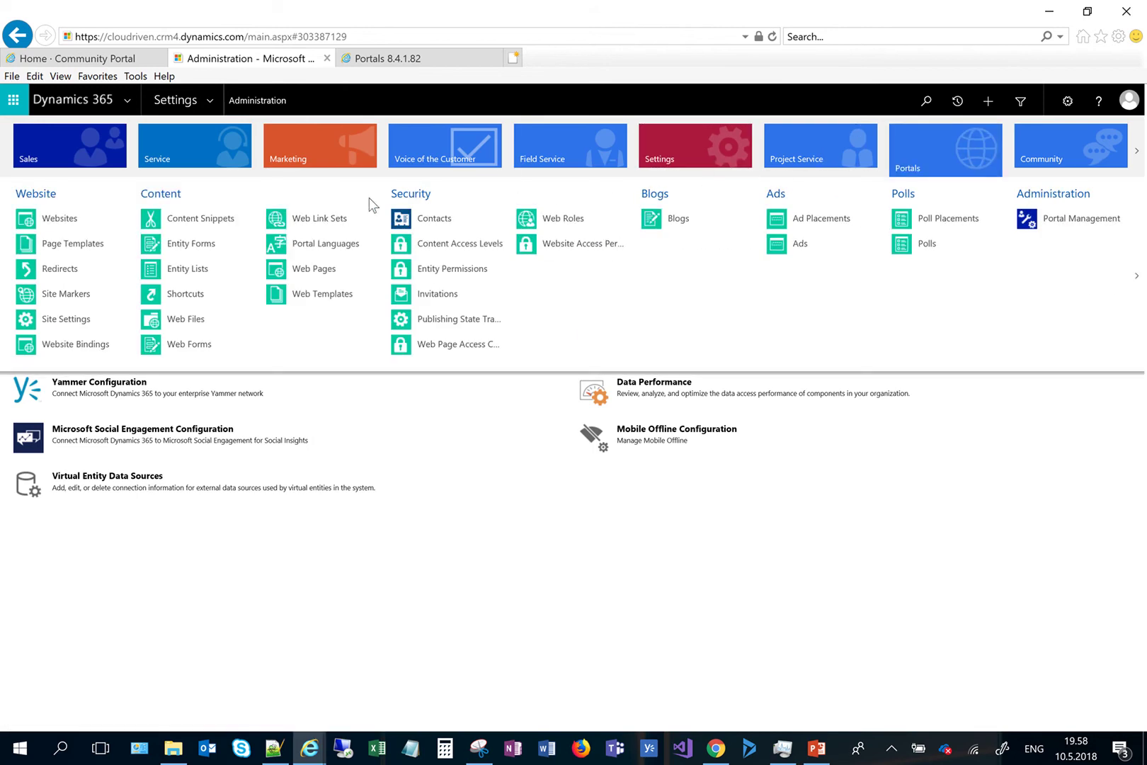
click(195, 323)
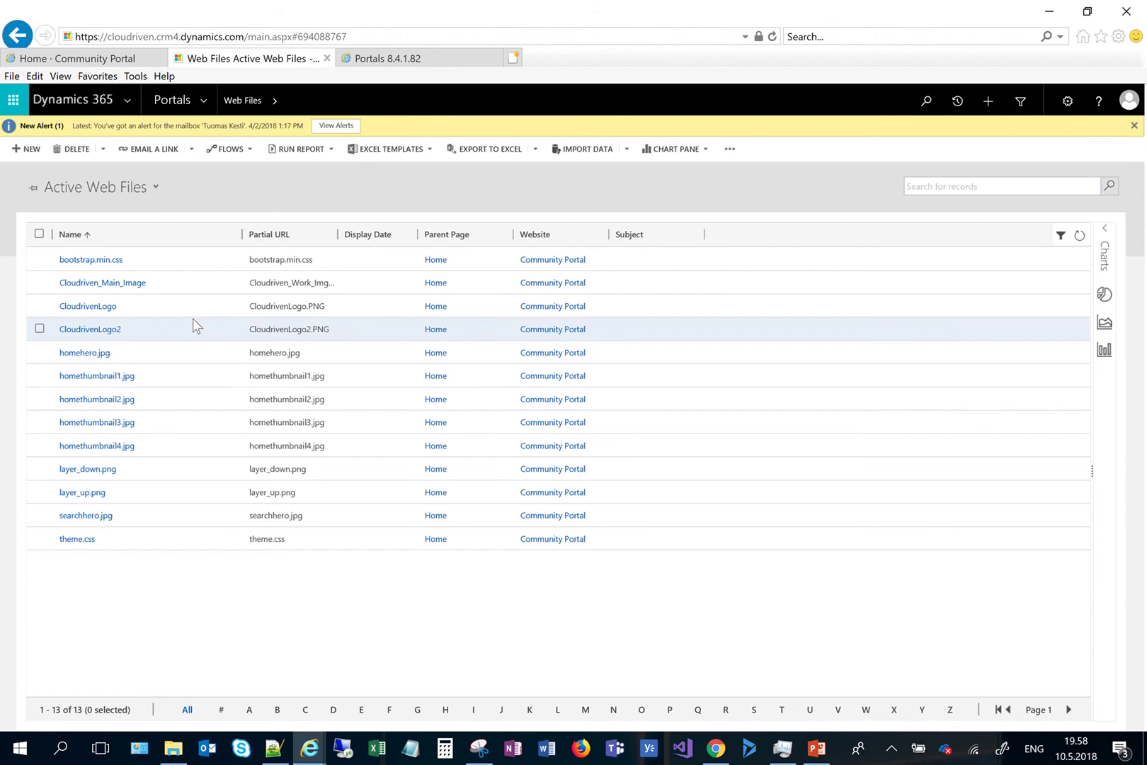
click(99, 330)
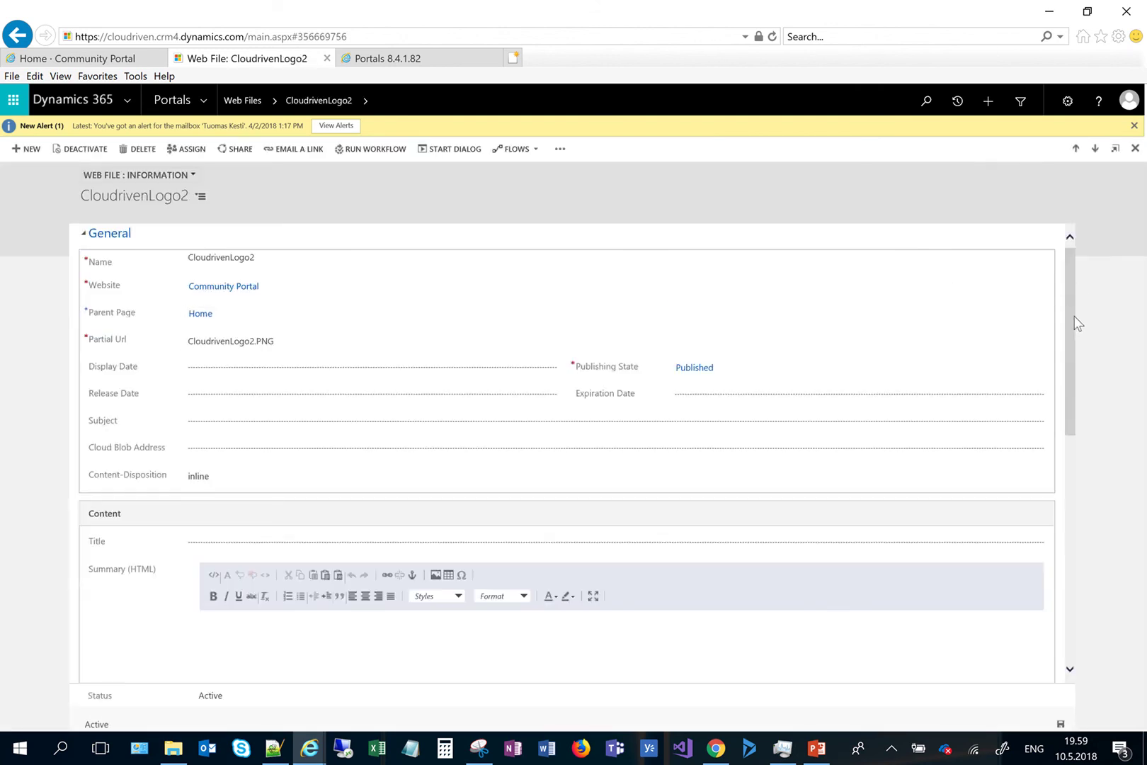
drag(1071, 338, 1067, 593)
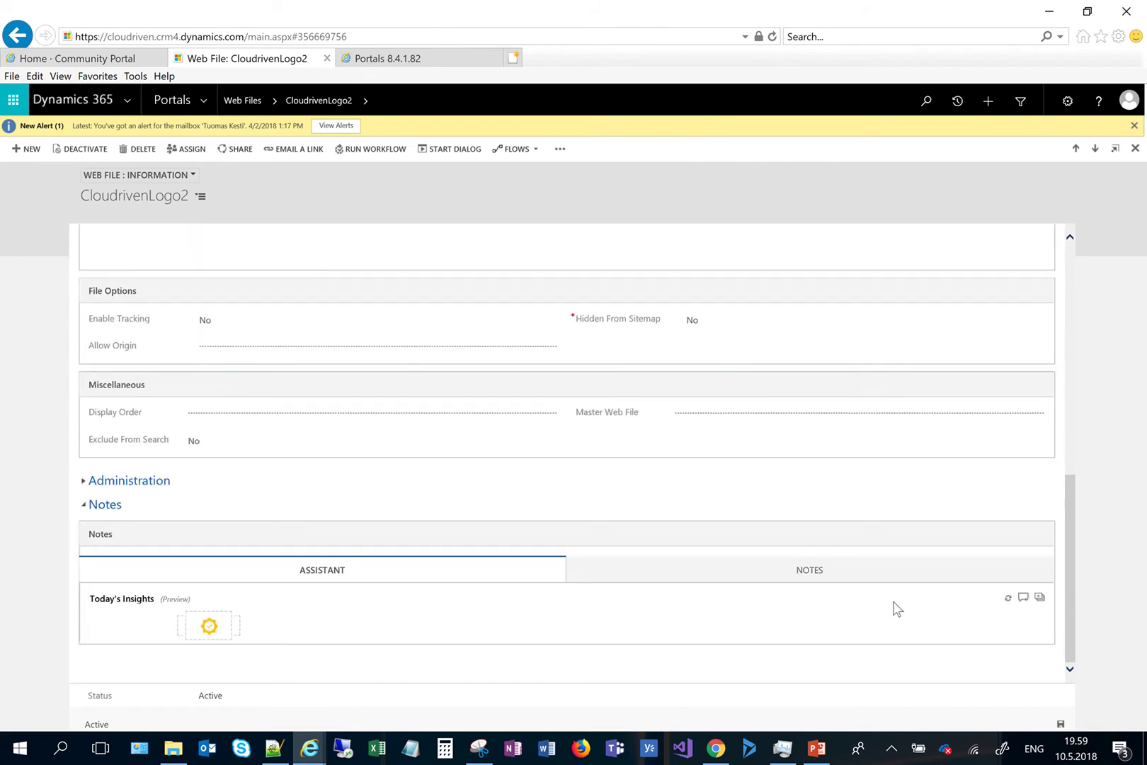
click(809, 573)
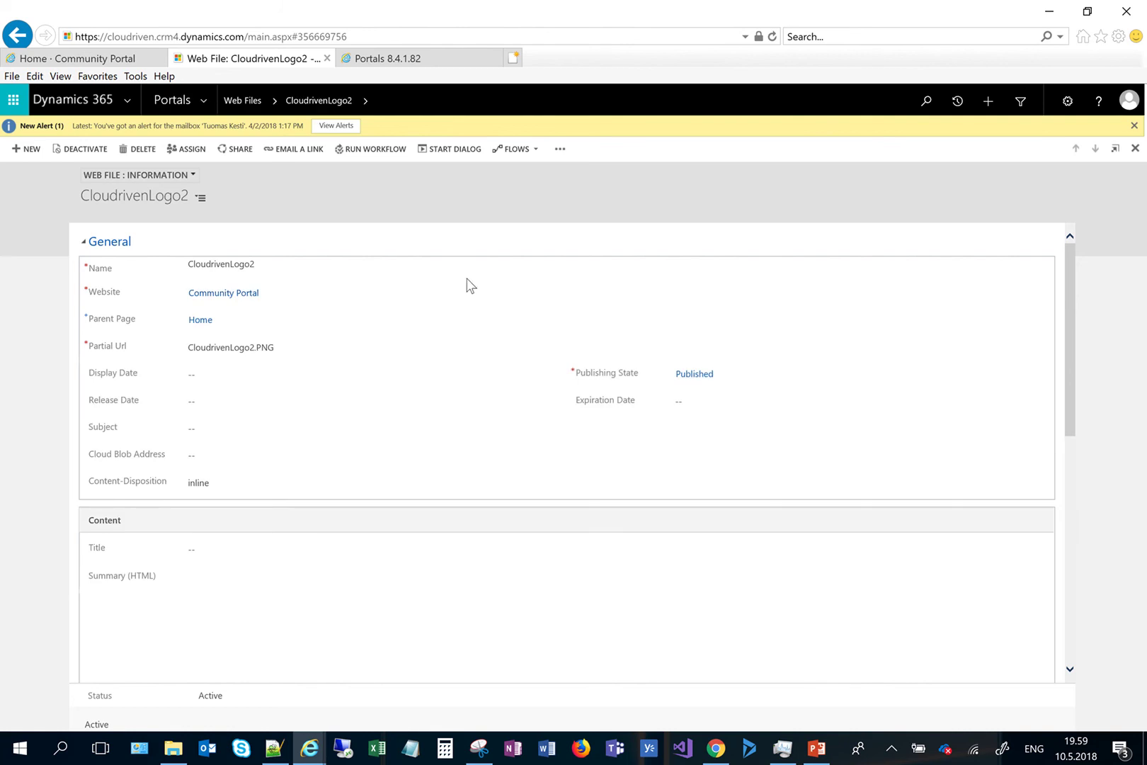
drag(1073, 321, 1071, 570)
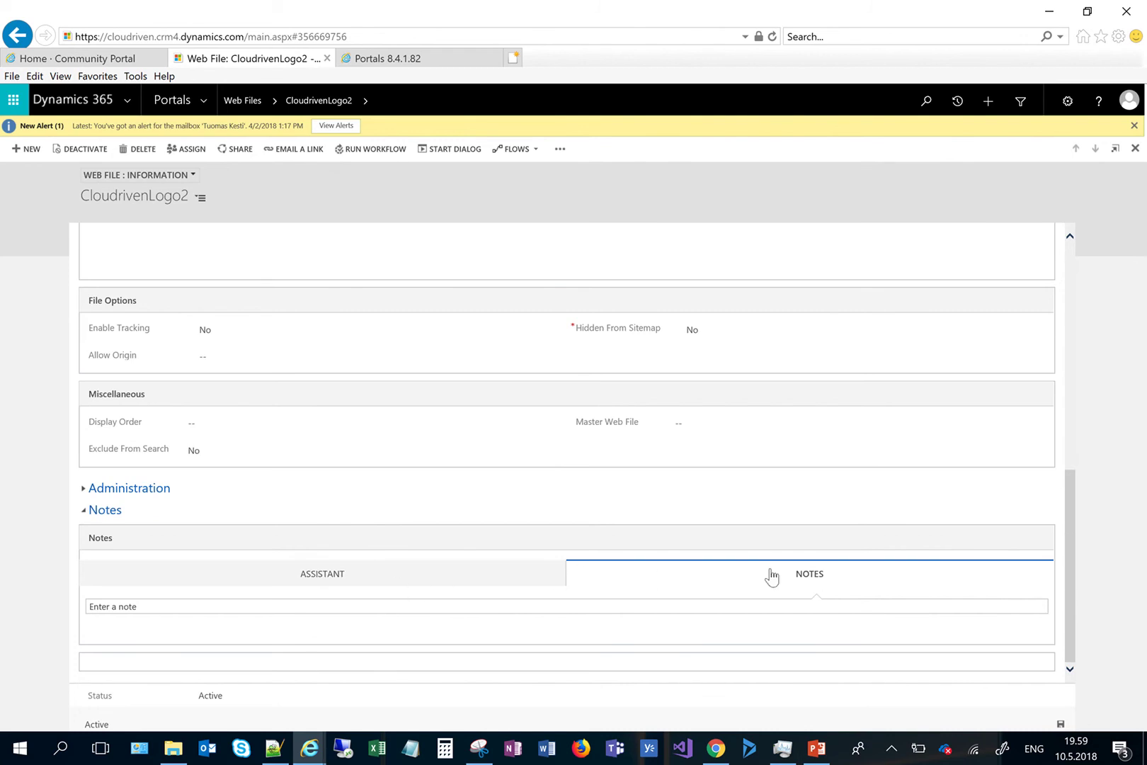
Add a note titled CDLogo2 to the web file with Cloudriven_Logo2.PNG from the UI folder attached
click(152, 606)
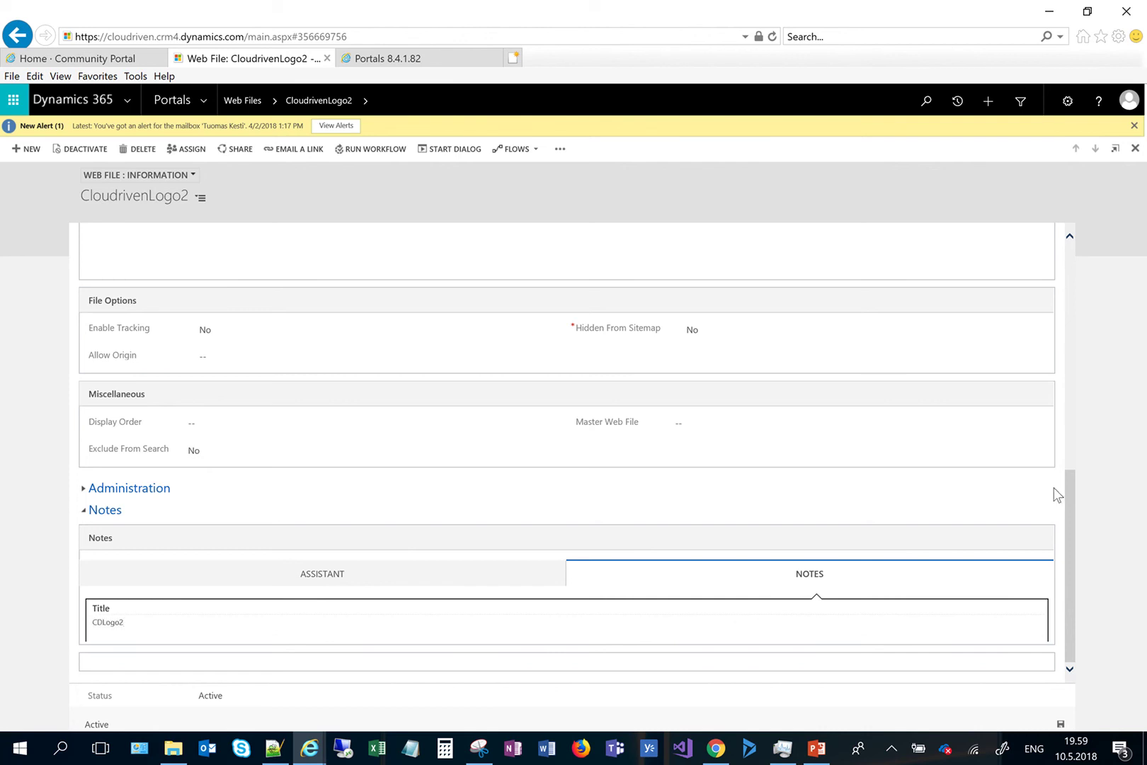
click(924, 628)
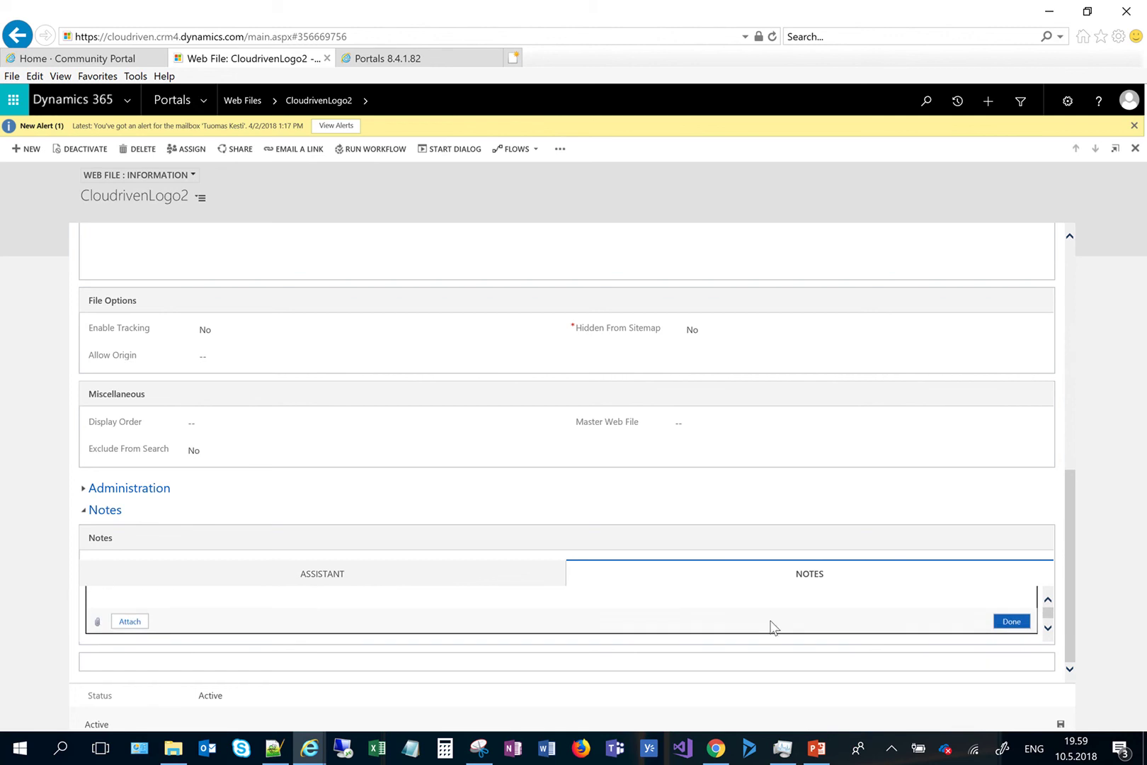
click(134, 623)
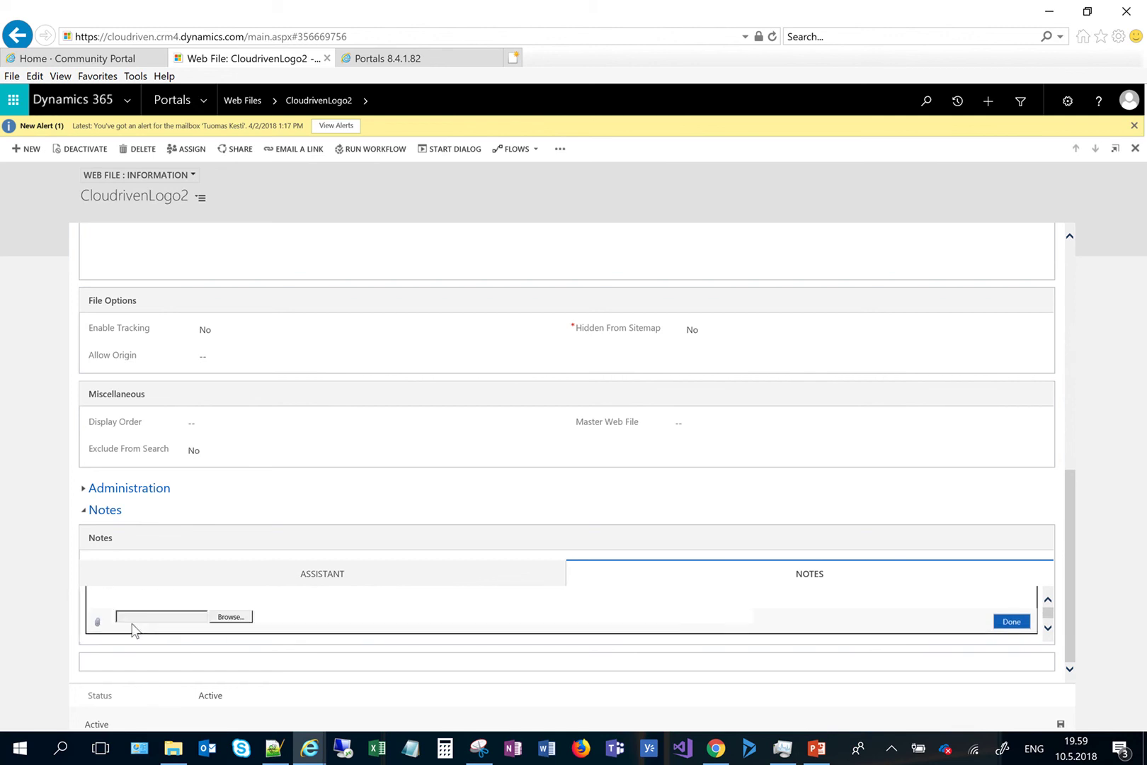
click(233, 617)
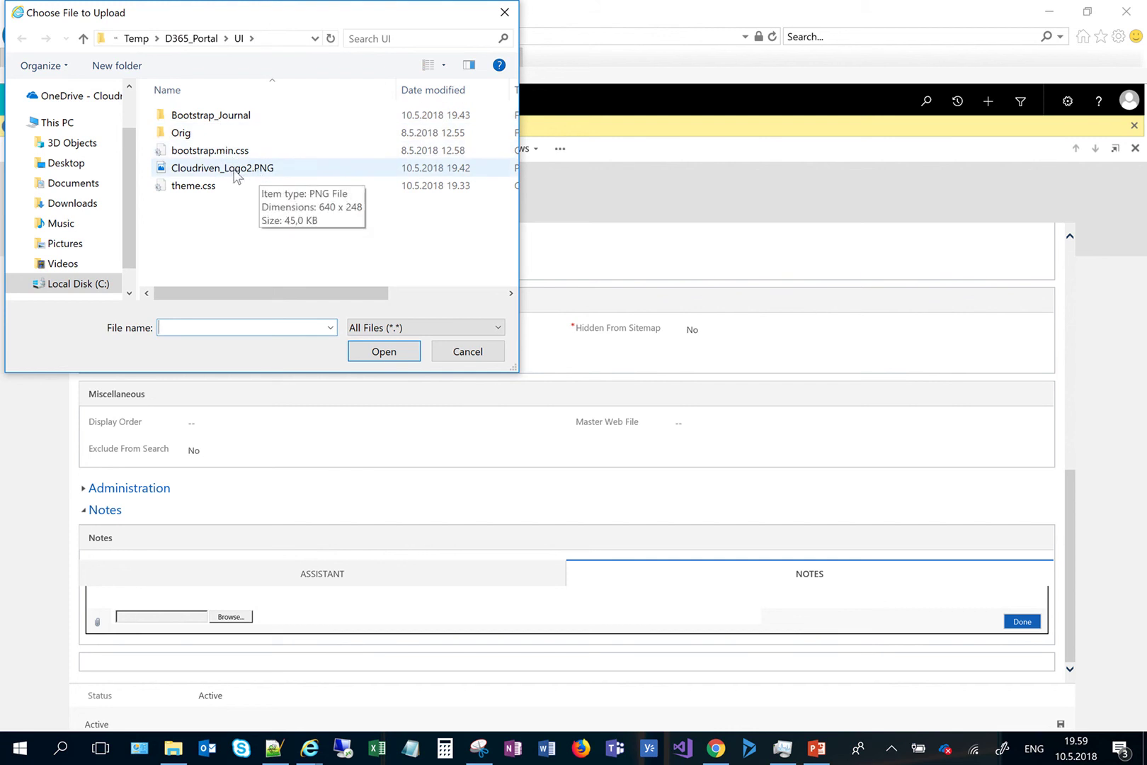
double_click(297, 174)
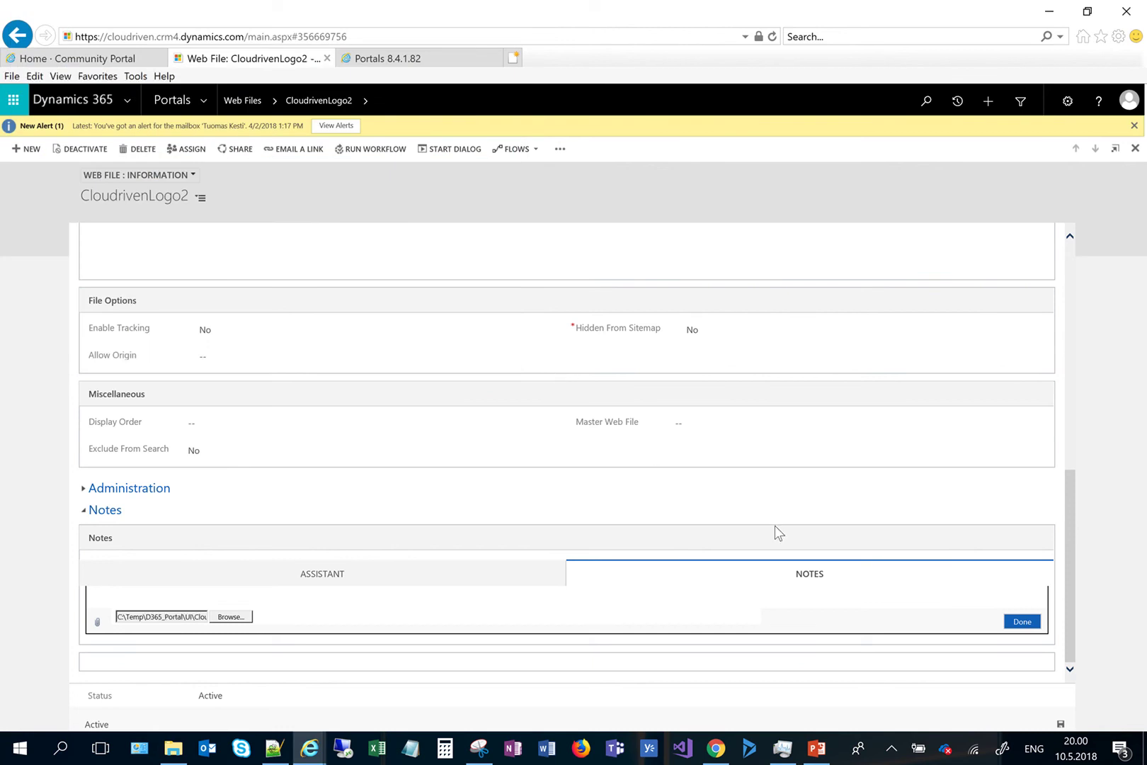
click(1021, 623)
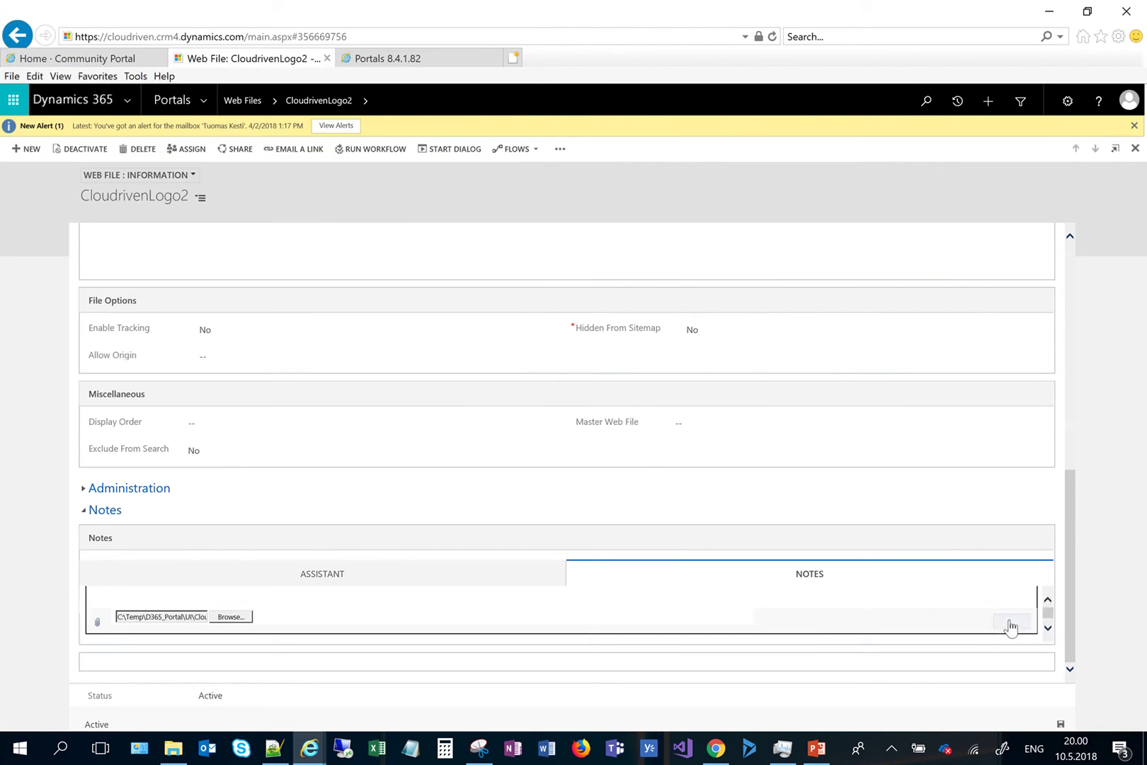
click(1048, 627)
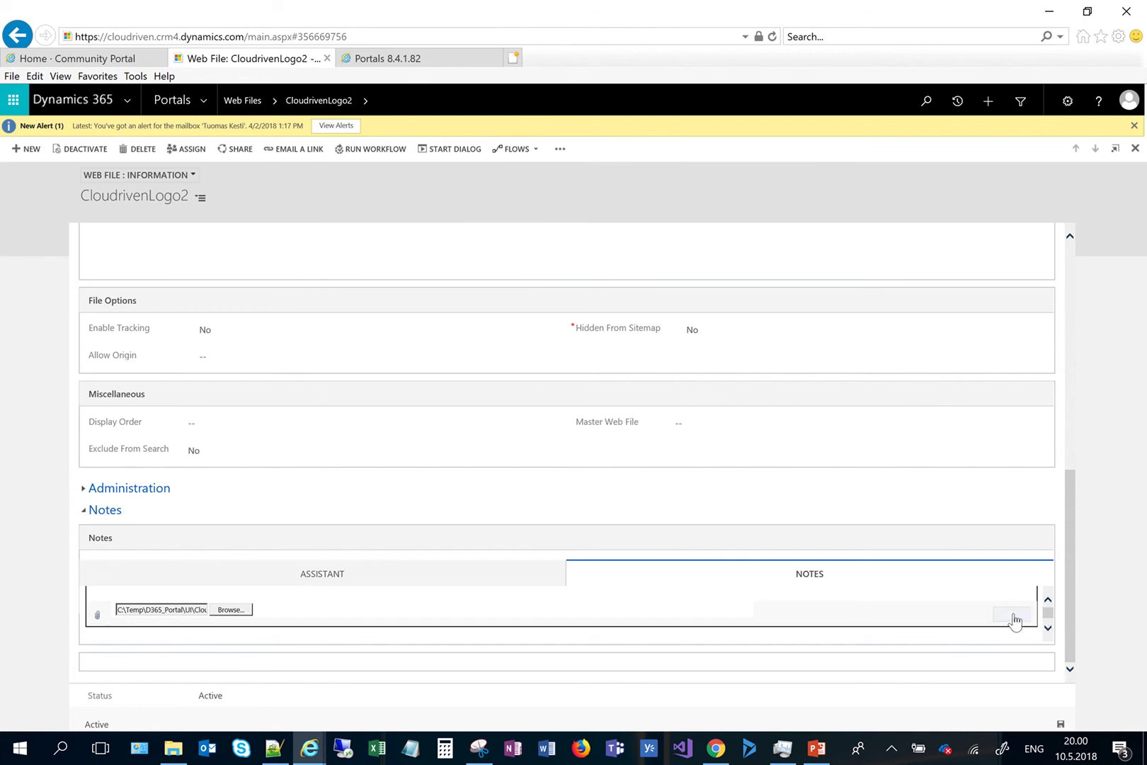
click(1014, 621)
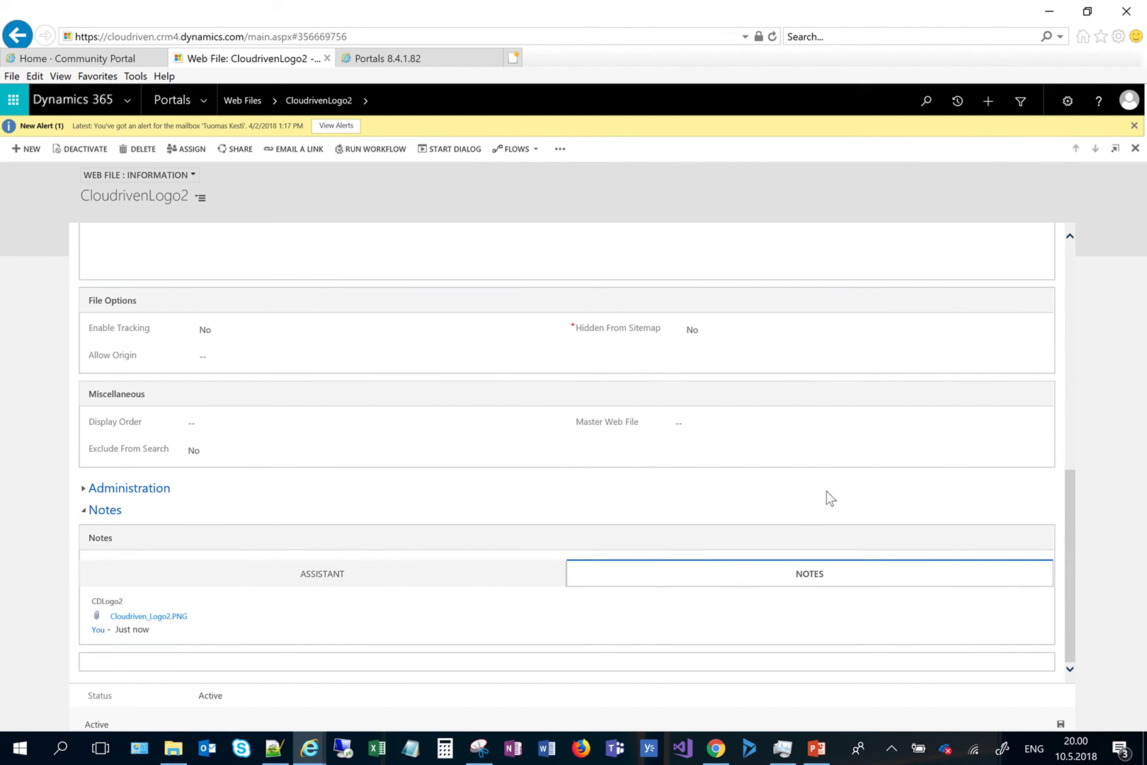
Open the Navbar Left content snippet from the portal's content snippets, sorted by type
drag(1068, 484, 1069, 245)
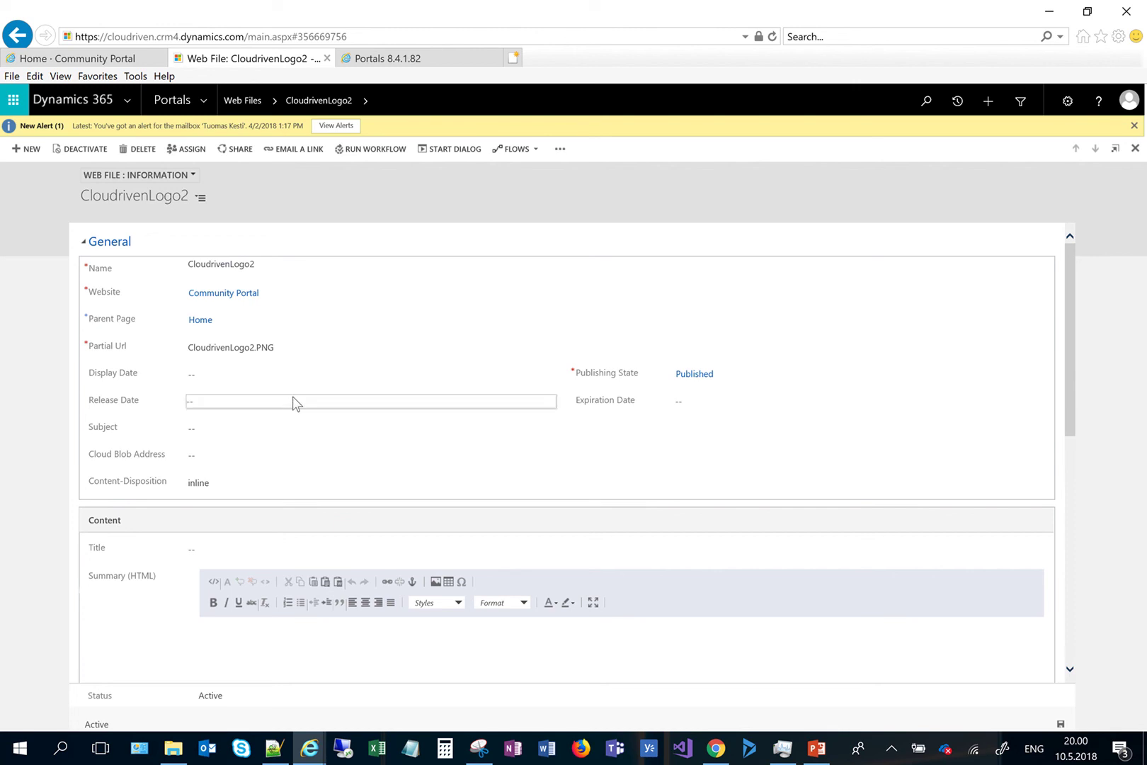
click(206, 104)
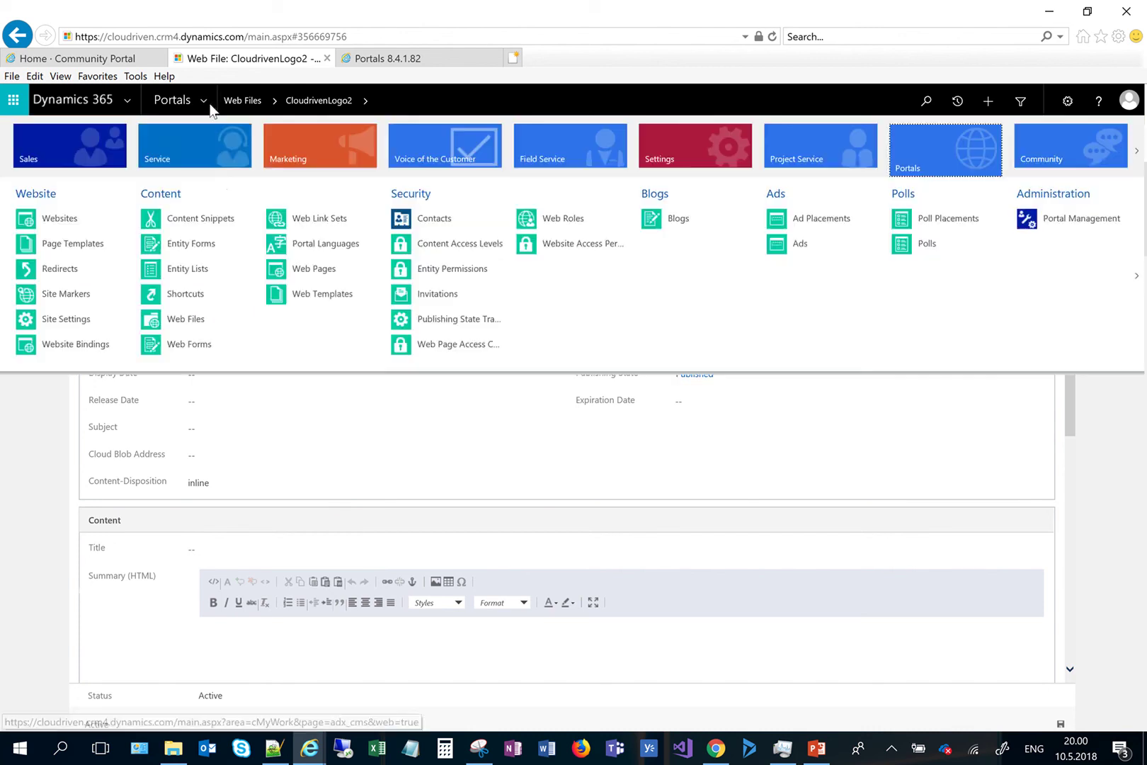
click(210, 216)
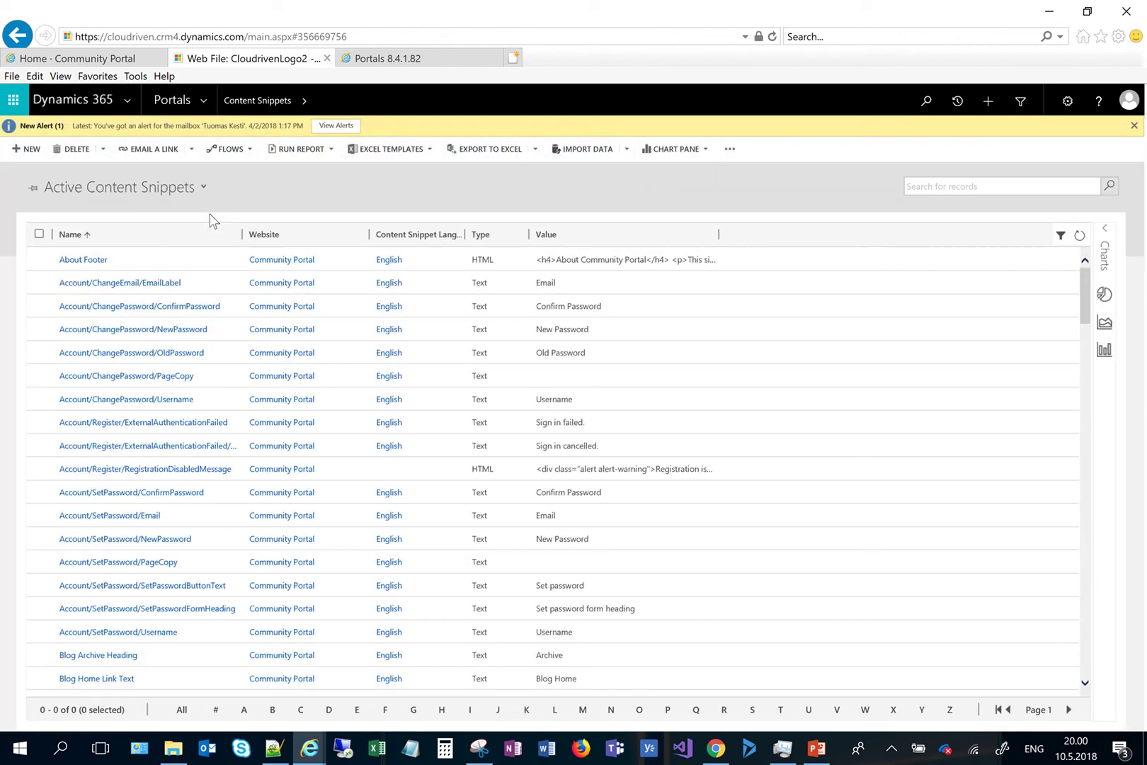
click(493, 235)
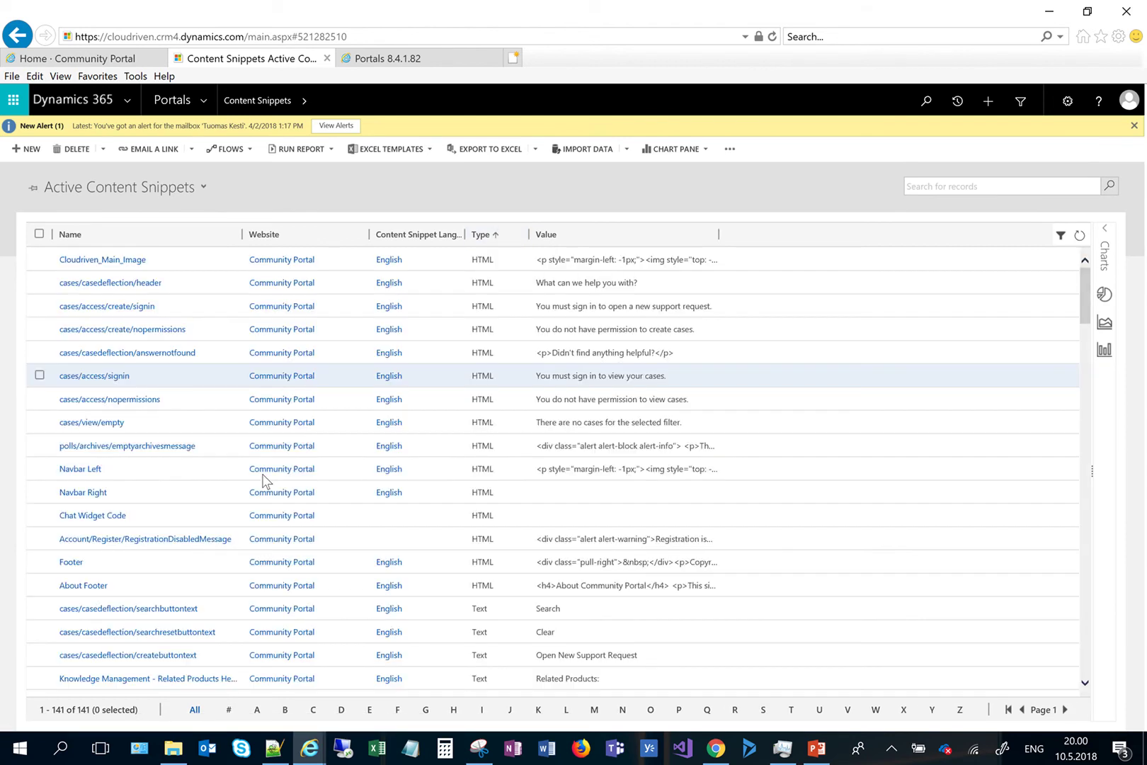
click(82, 470)
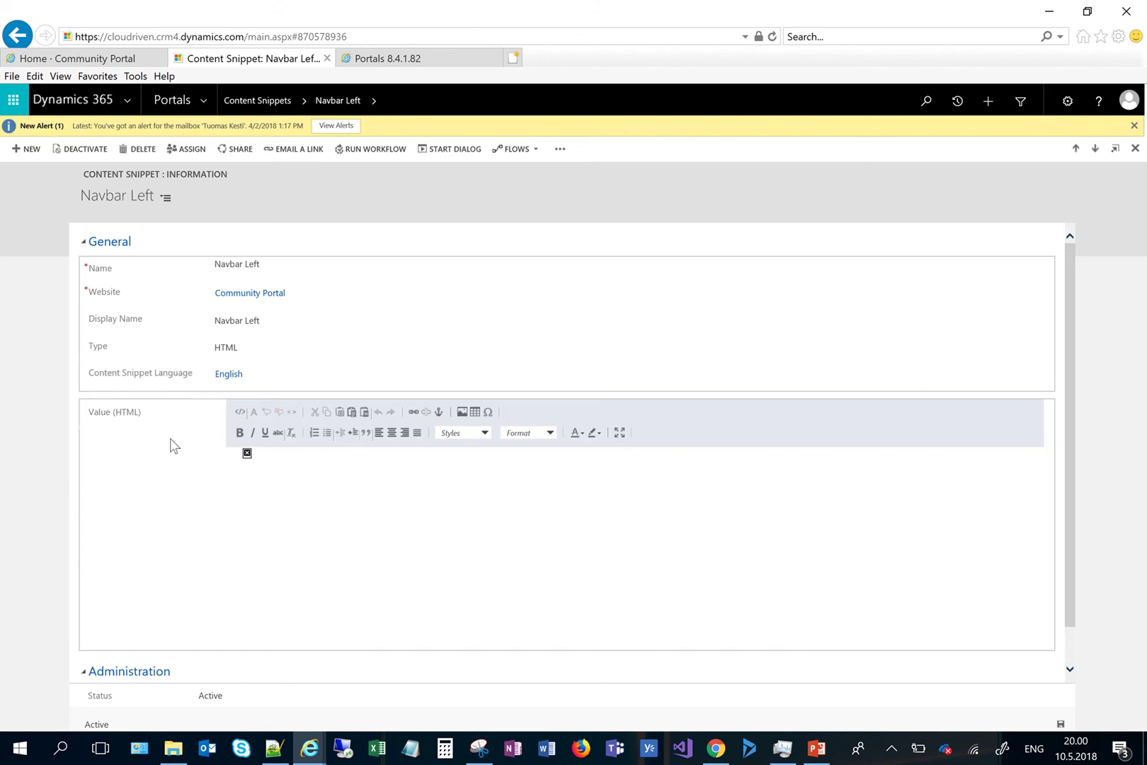
Change the image source in the snippet's HTML to /CloudrivenLogo2.PNG and save the snippet
click(240, 411)
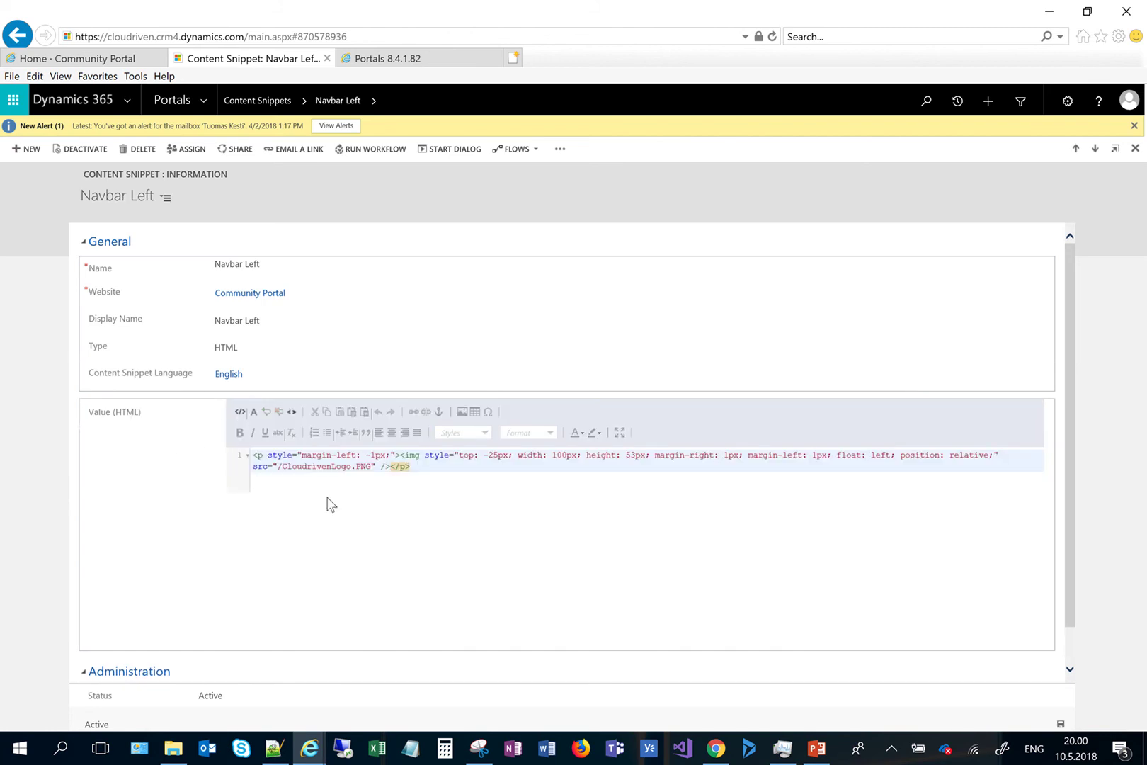
click(351, 467)
text(2)
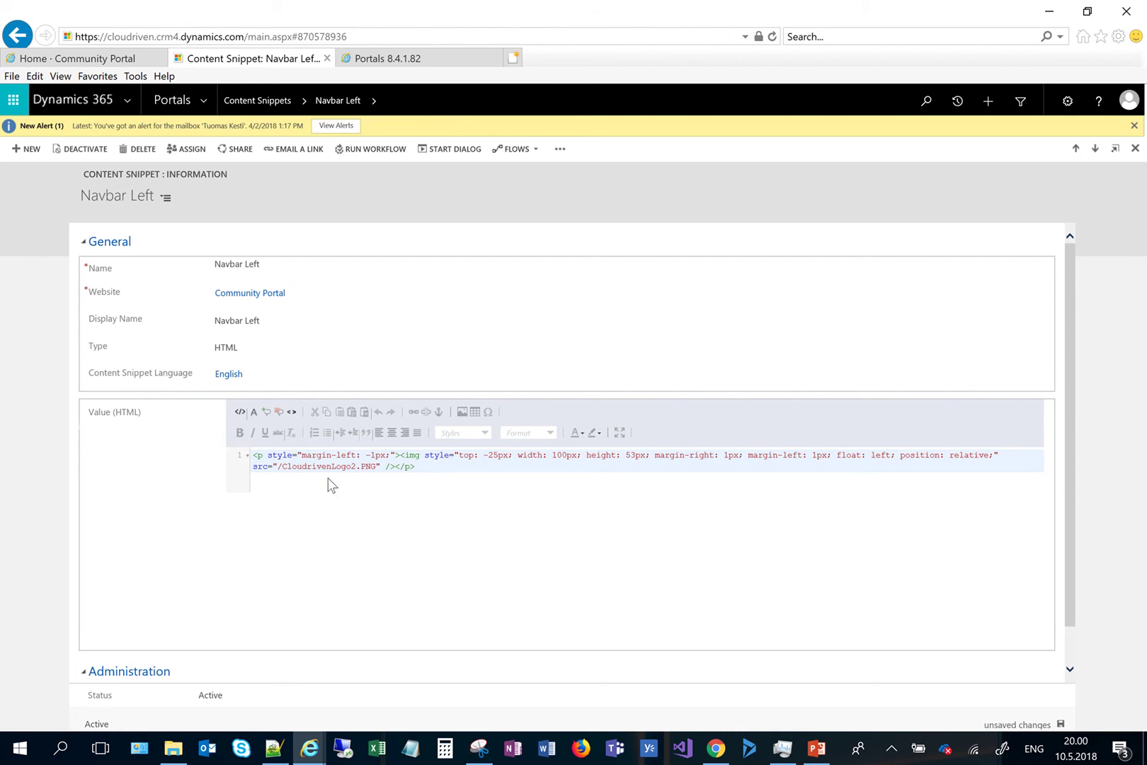
click(1060, 724)
Clear the portal cache from the _services/about page and reload the Community Portal home page to check the header logo
click(74, 60)
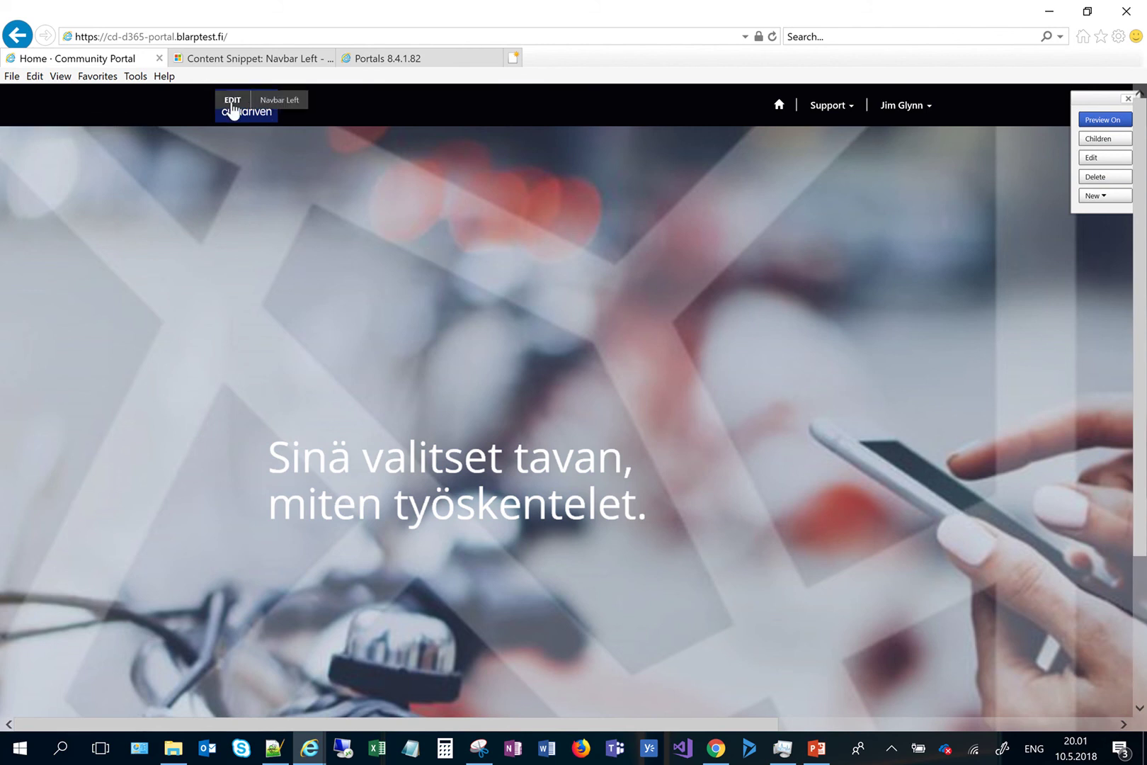
click(420, 60)
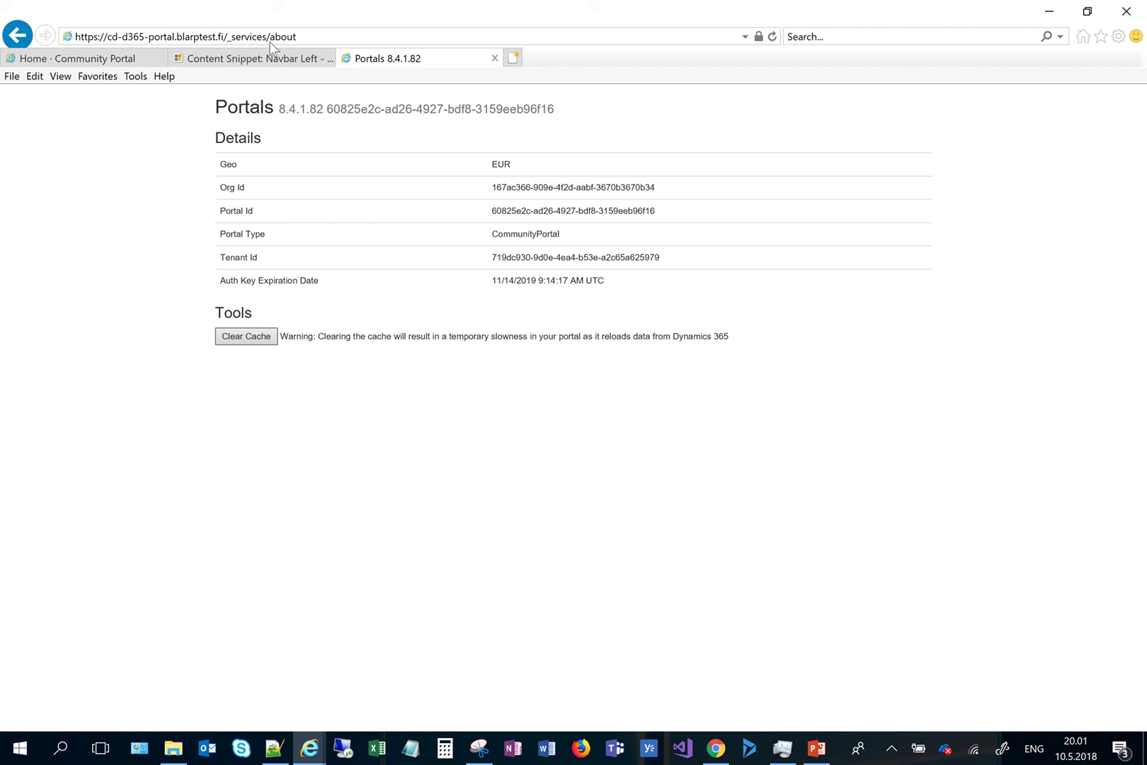
click(258, 343)
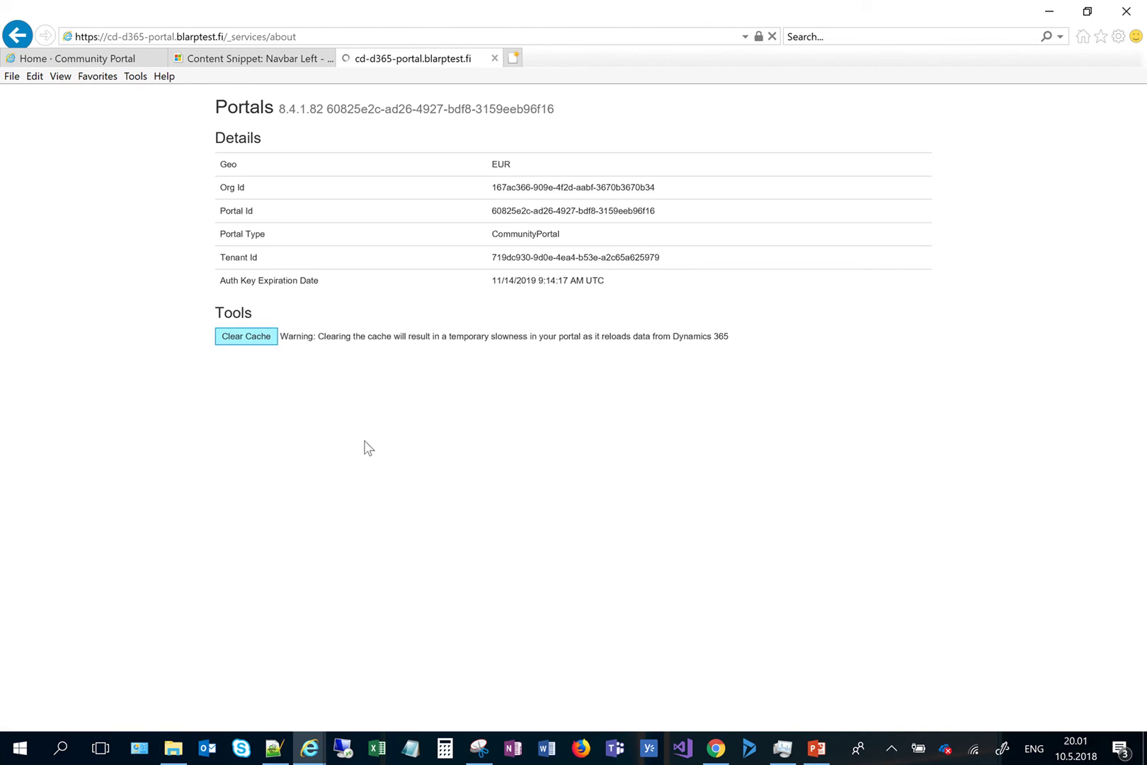
click(106, 59)
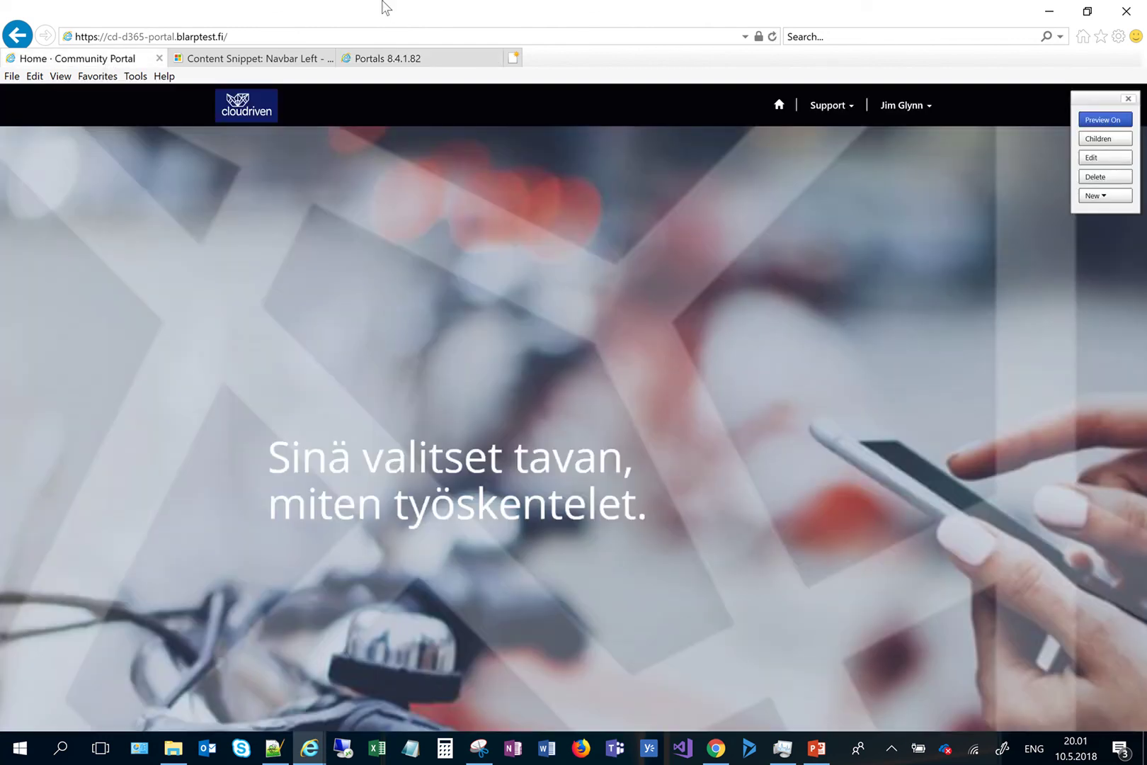
mouse_move(386, 7)
key(F5)
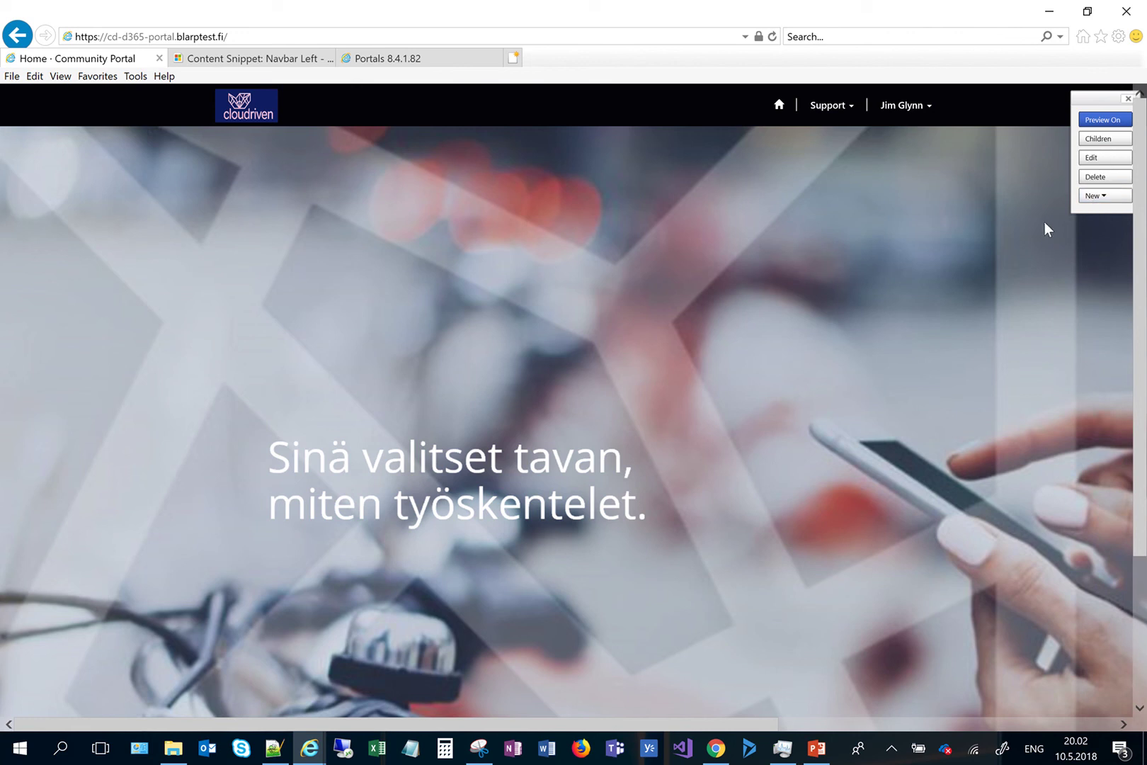
Look up theme.css among the Home page's children, locate its copy in the UI folder, and view its navbar styles in Notepad++
click(1098, 139)
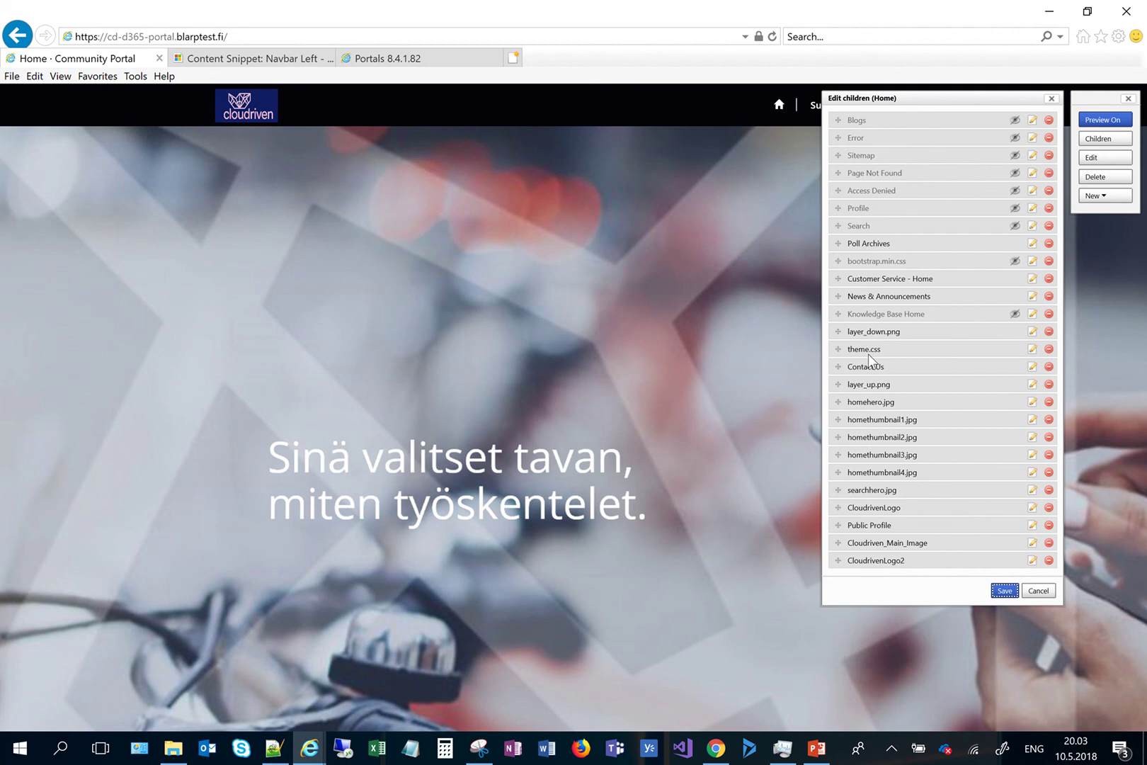
click(1038, 590)
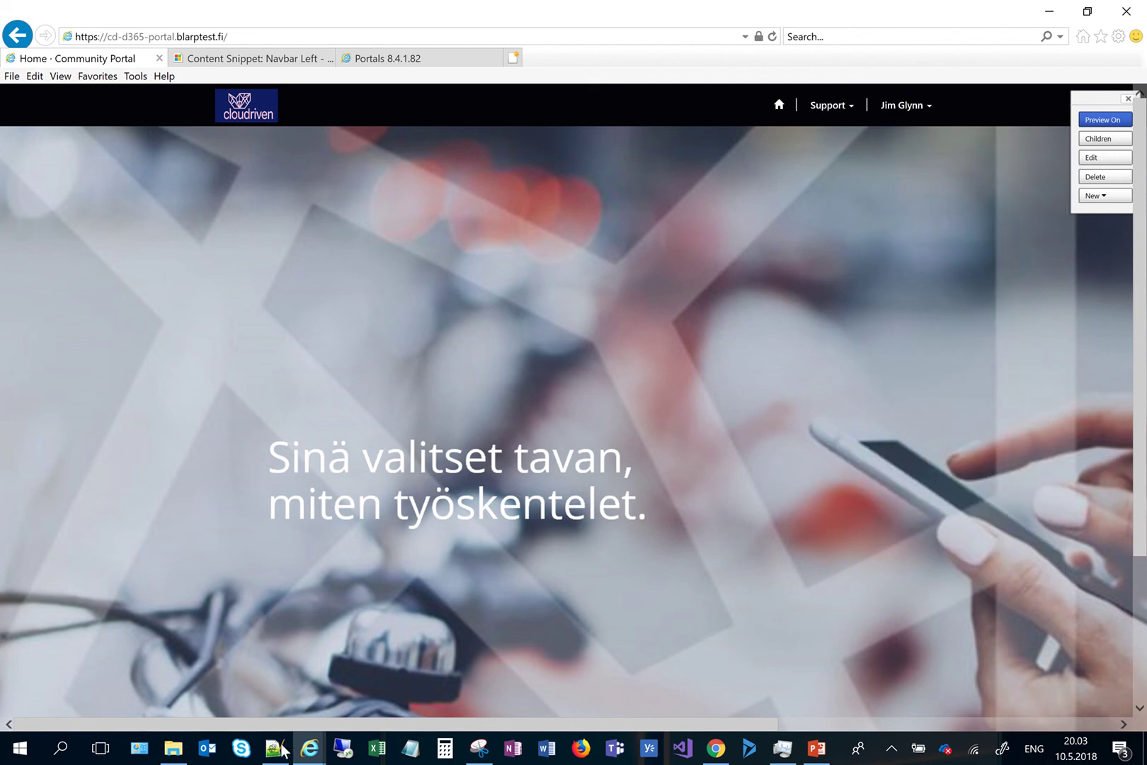
click(173, 748)
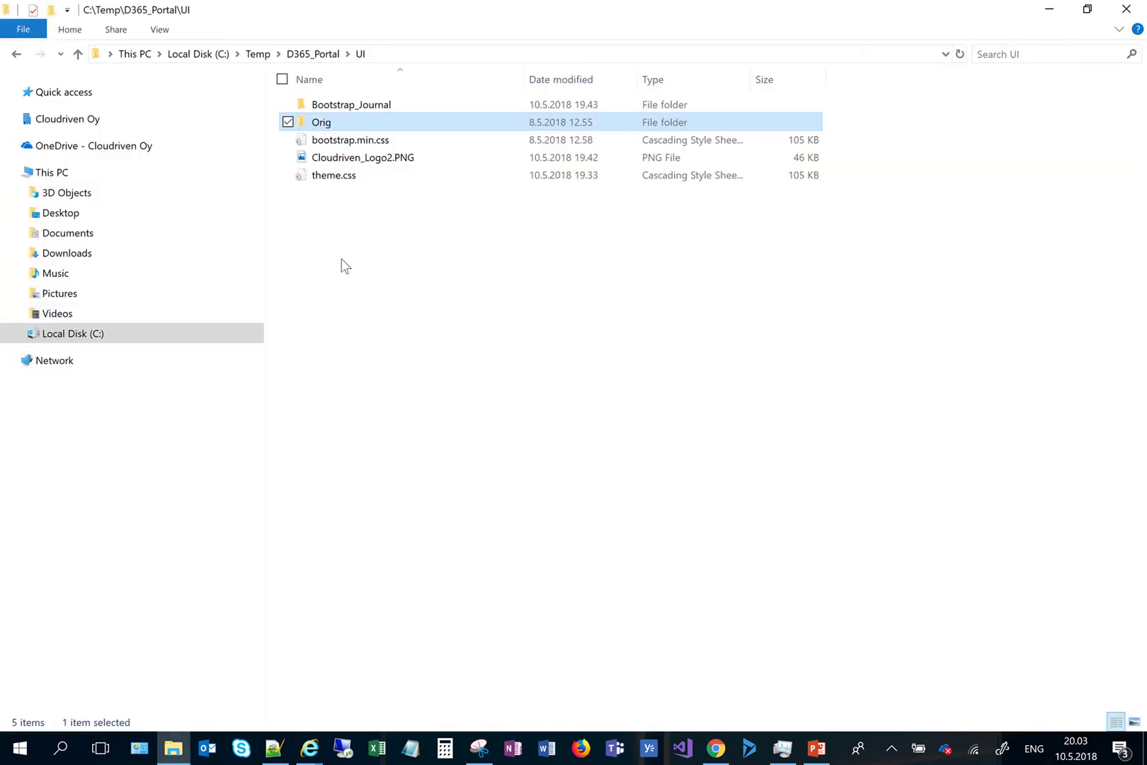
click(394, 175)
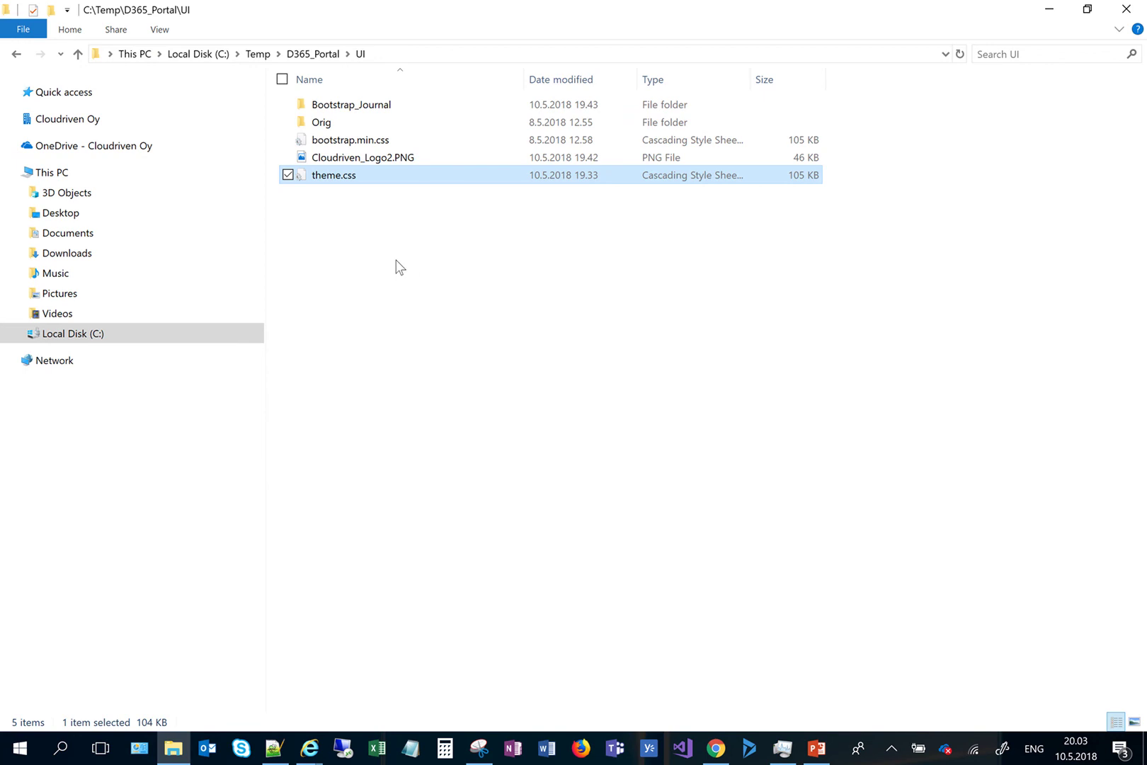
click(274, 748)
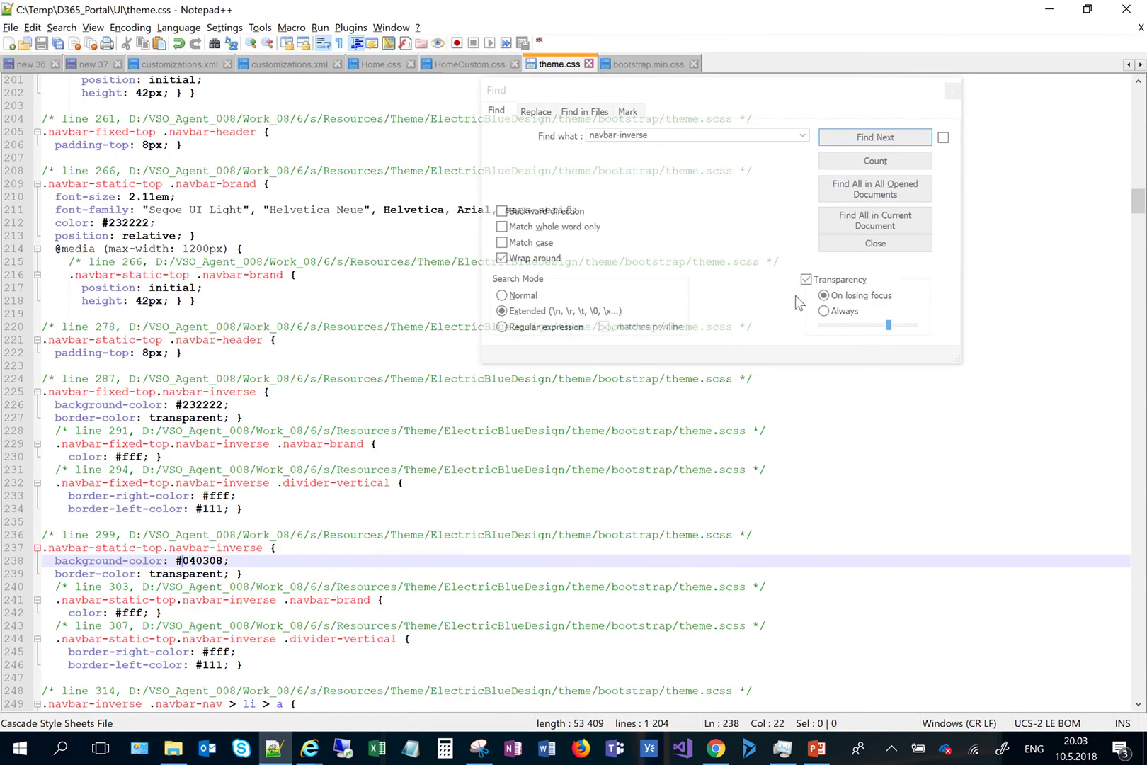
click(949, 91)
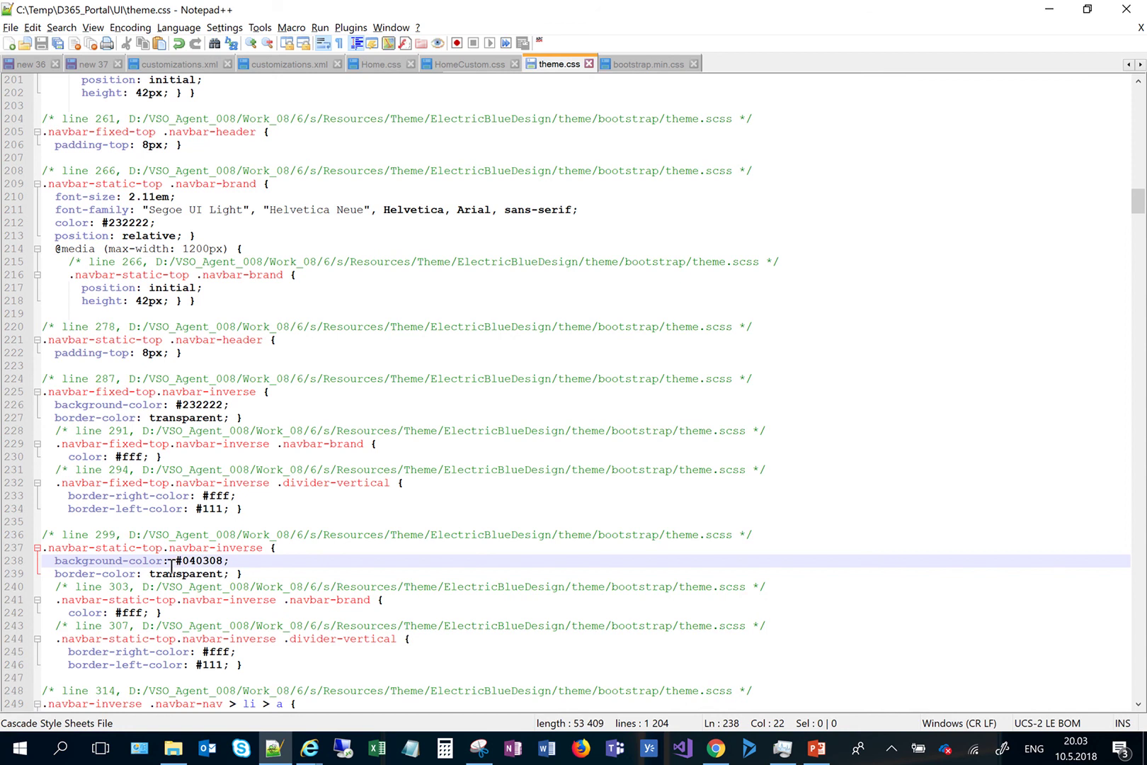
Switch back to Dynamics 365 and open the Header web template to examine the navbar classes in its source
mouse_move(309, 748)
click(292, 701)
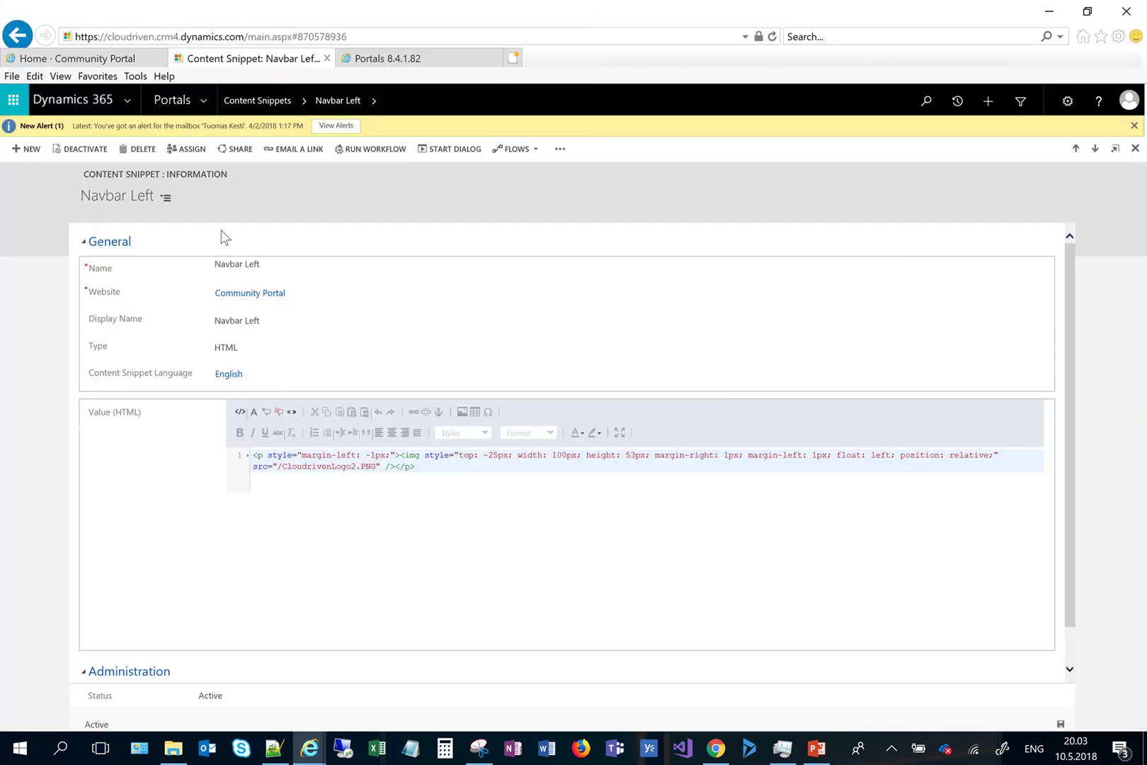
click(201, 101)
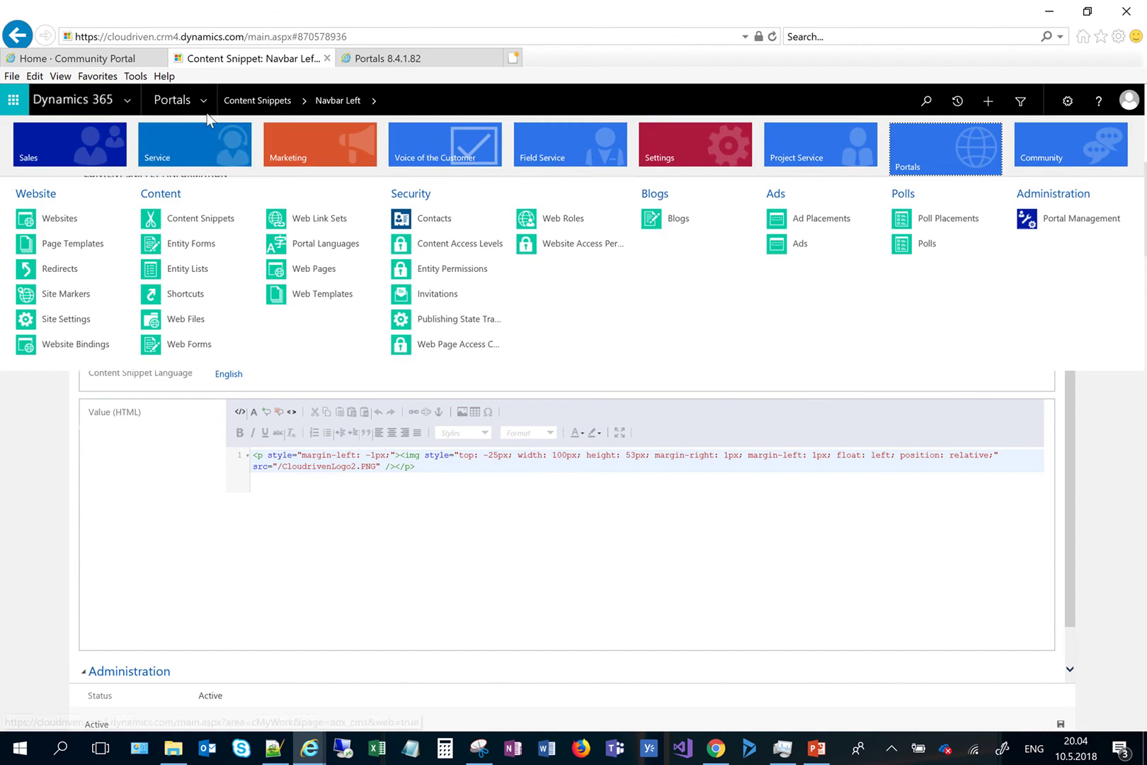
click(325, 293)
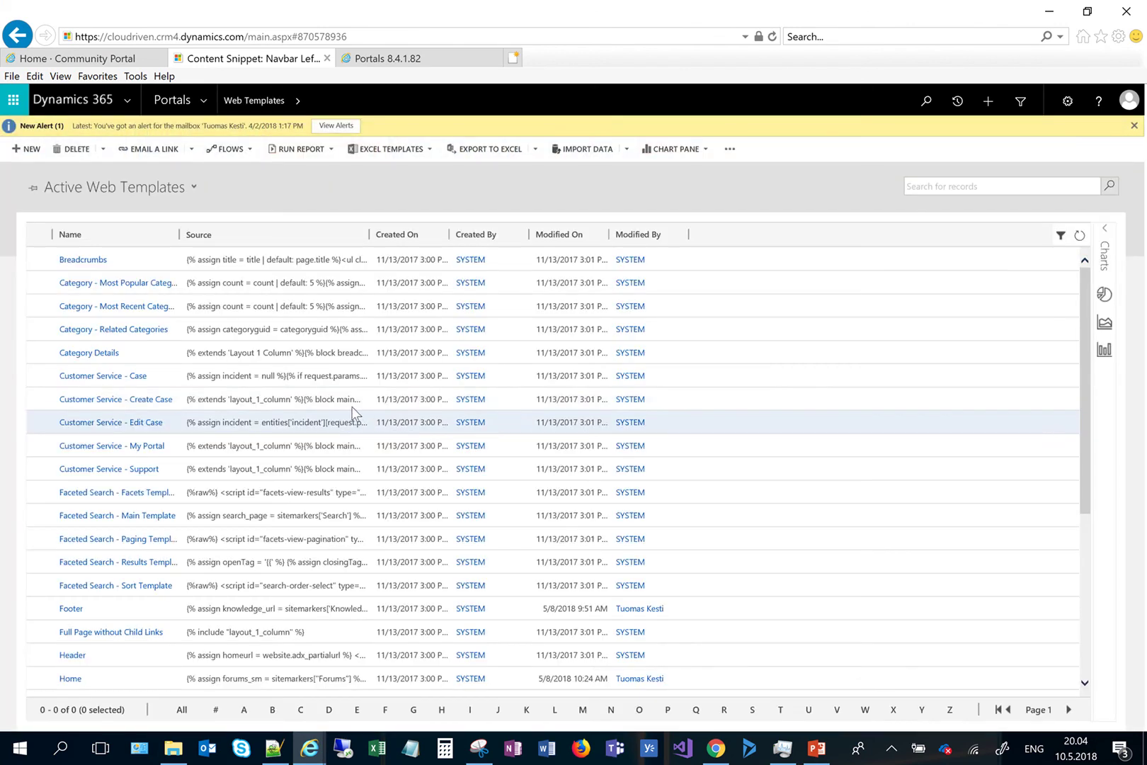
click(72, 655)
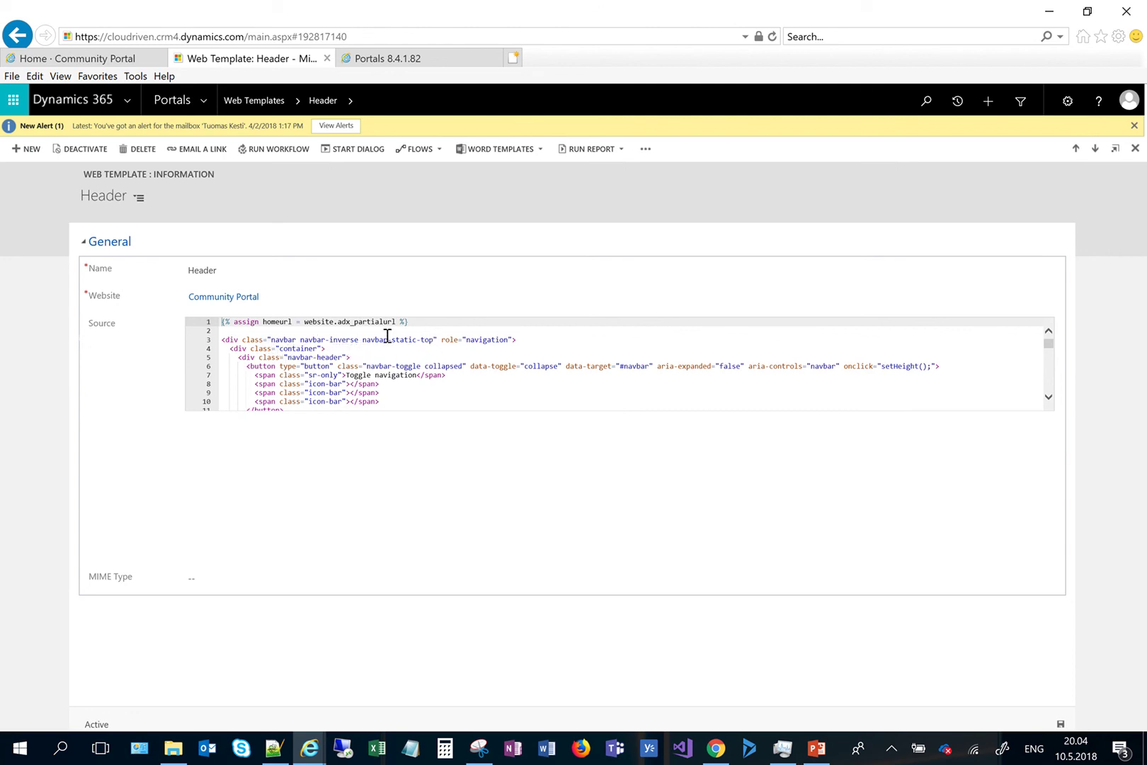
Compare the .navbar-static-top.navbar-inverse rule of theme.css in Notepad++ with the Header template's navbar classes in Internet Explorer
click(274, 749)
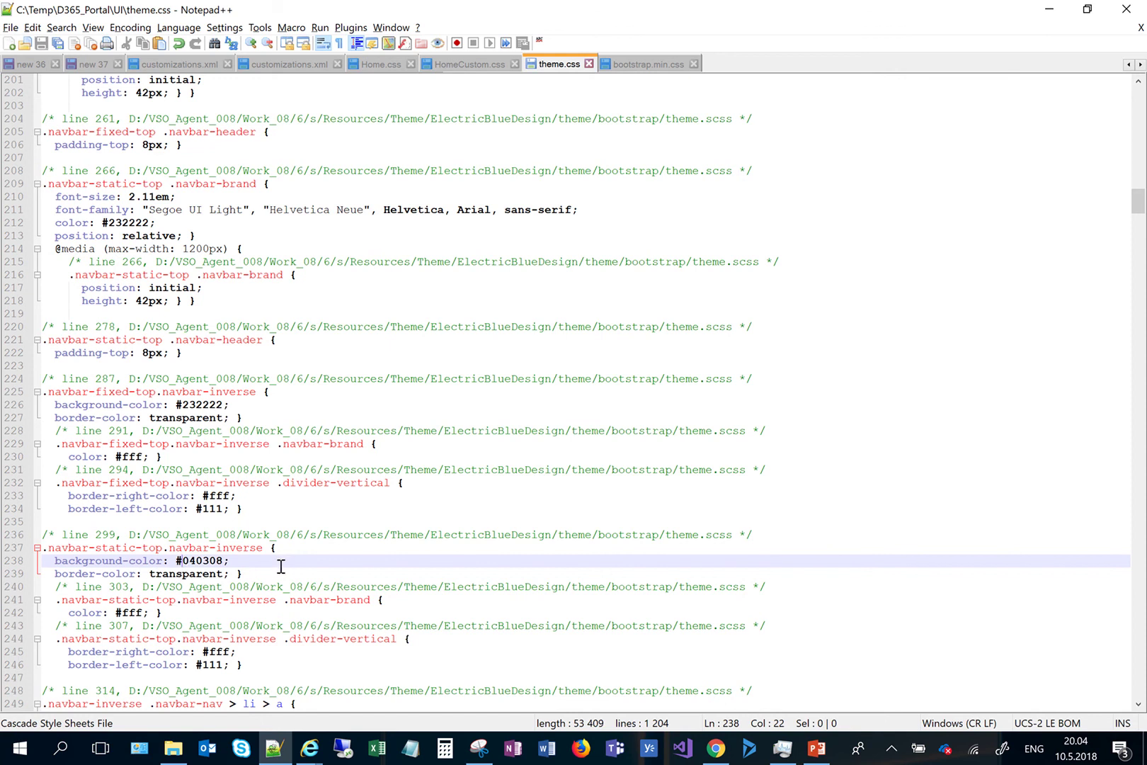
mouse_move(310, 748)
click(188, 671)
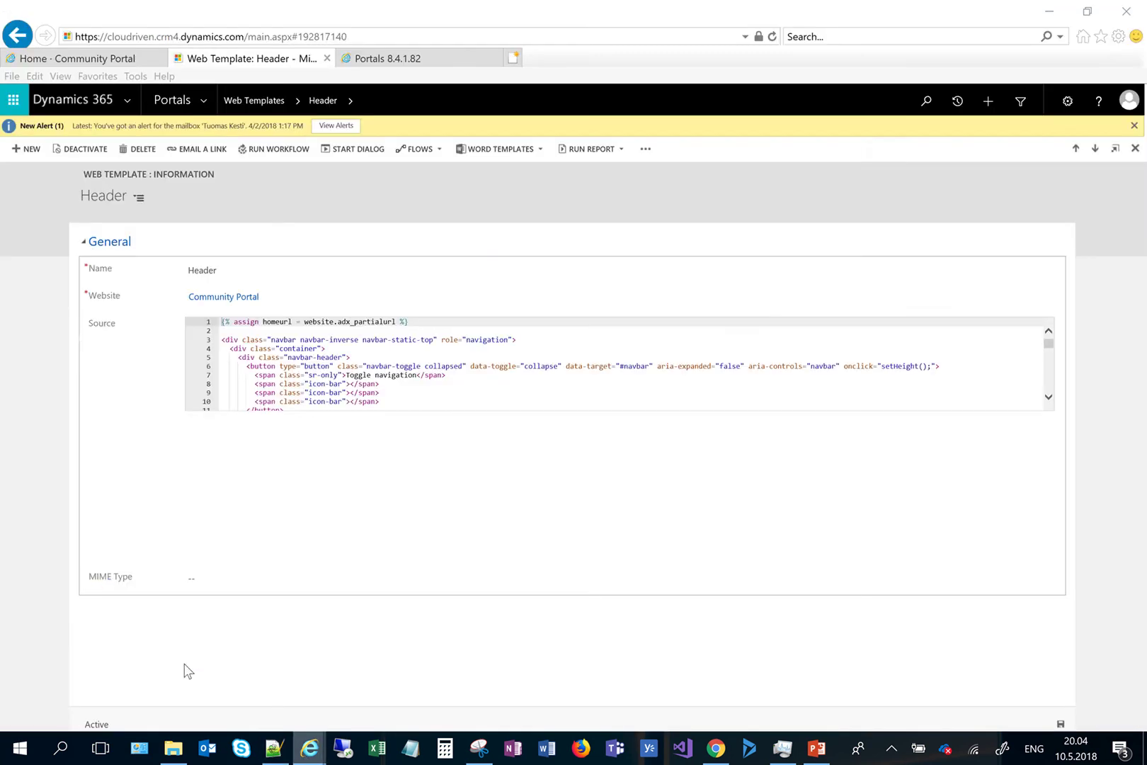
Switch to Chrome and sample the dark blue header background of the cloudriven.fi contact page with the page colour picker
key(ctrl+shift+Tab)
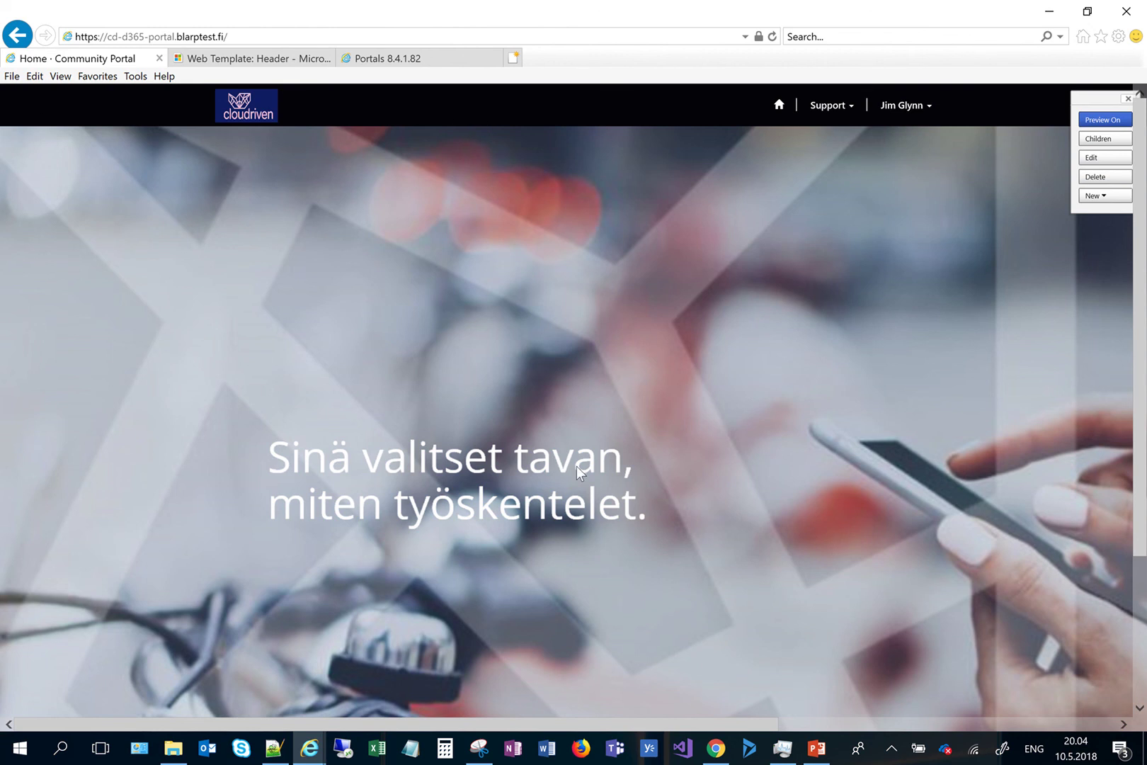
click(716, 748)
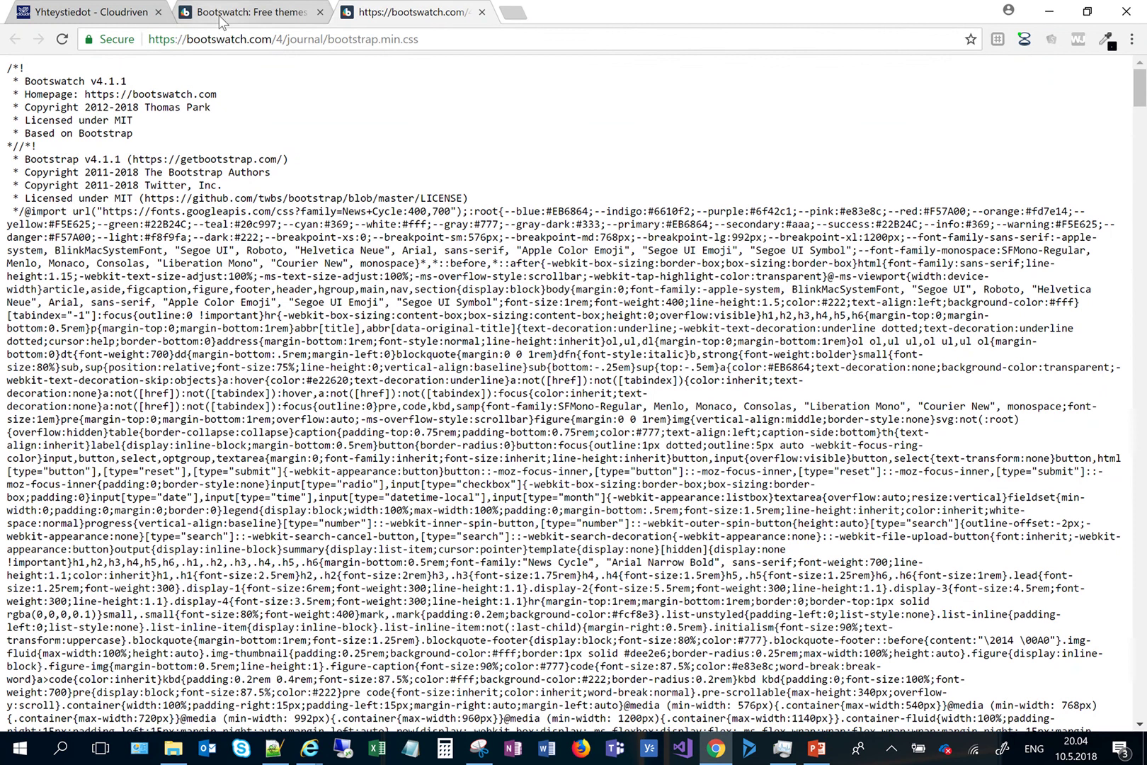
click(128, 12)
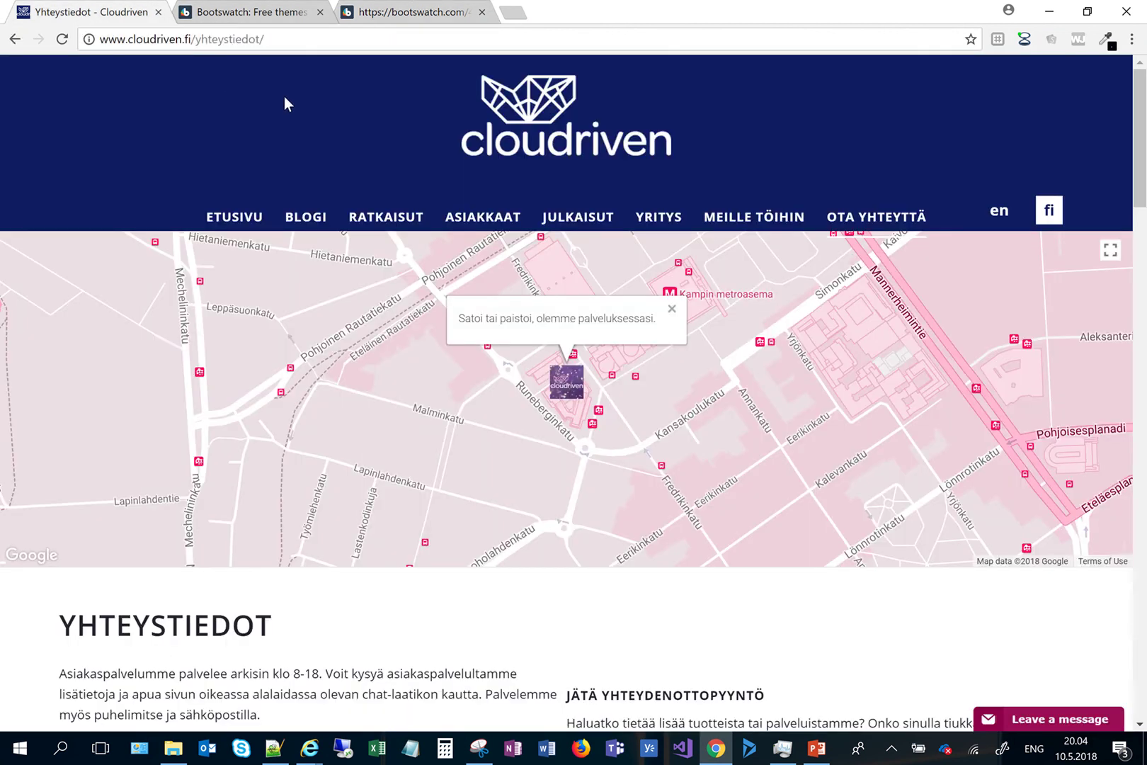
click(1106, 40)
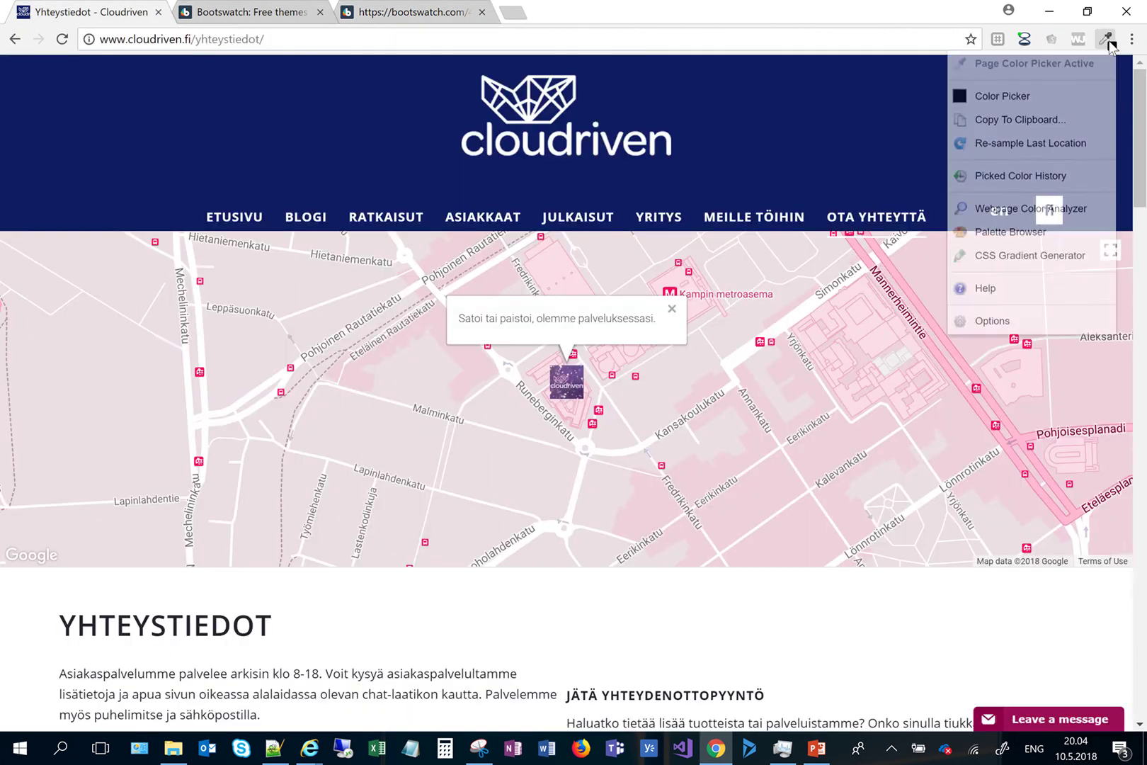
click(1045, 68)
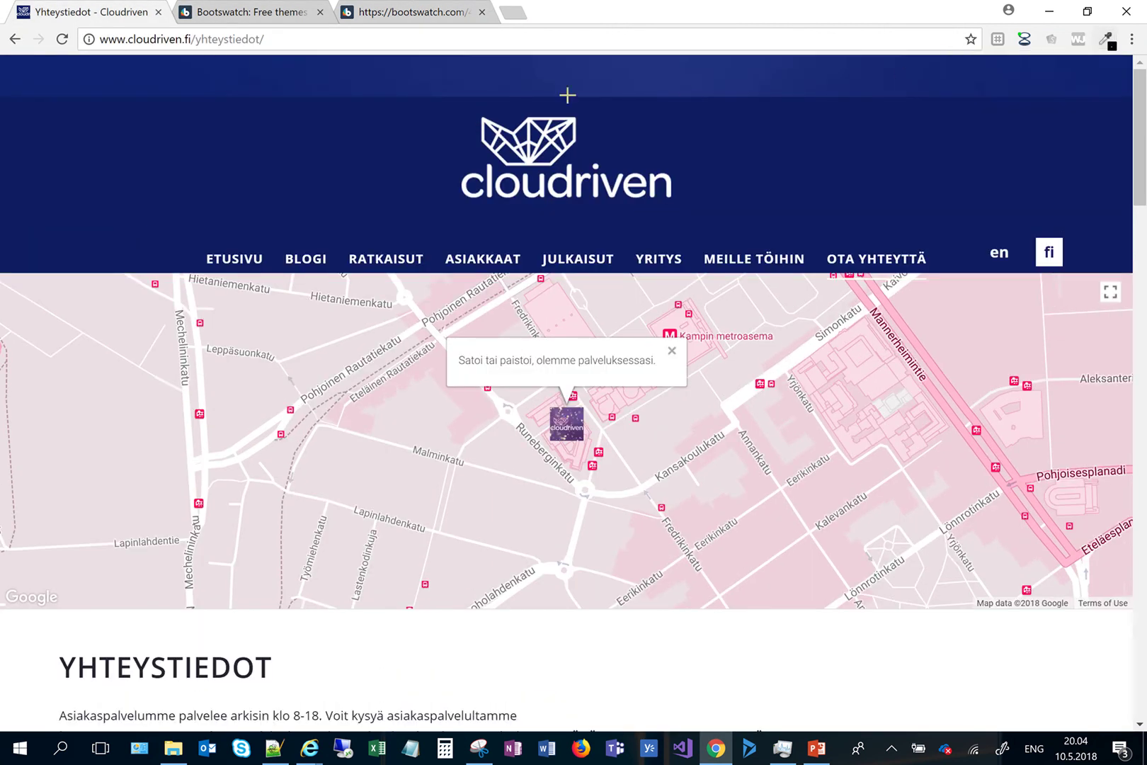
click(323, 145)
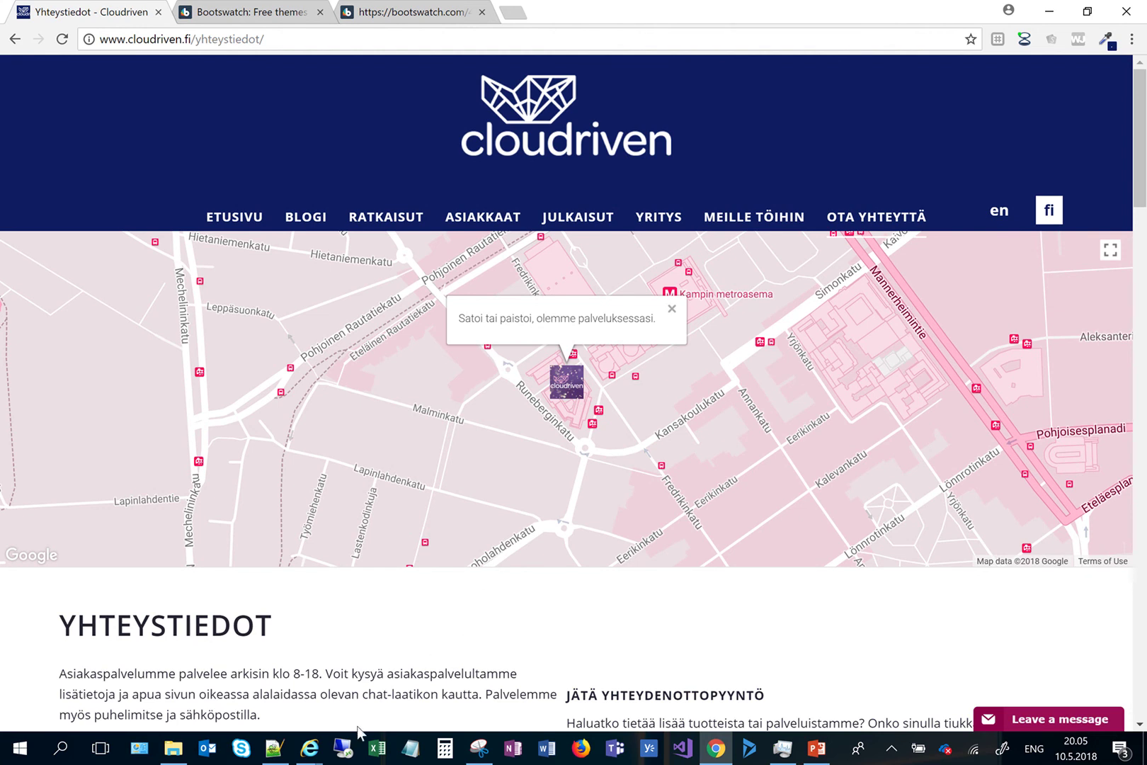
In Notepad++, set the .navbar-static-top.navbar-inverse background-color in theme.css to the picked colour #0E1D60 and save the file
click(273, 748)
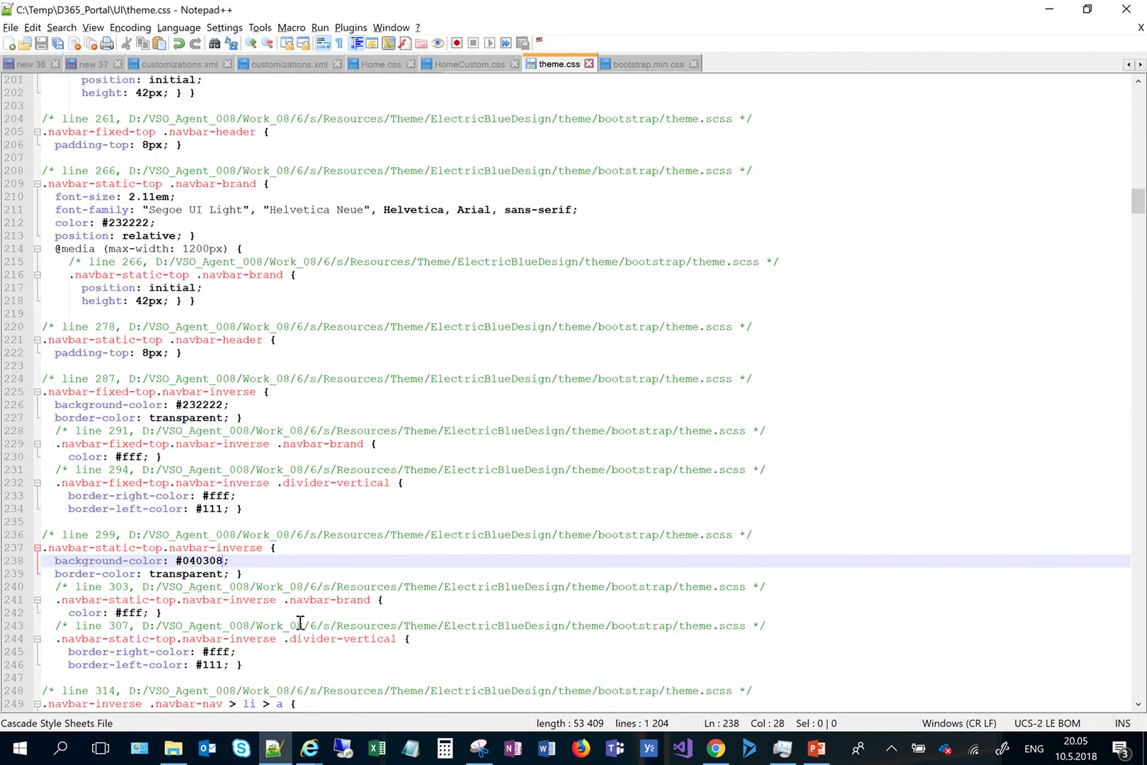
key(BackSpace)
key(BackSpace)
key(BackSpace)
key(BackSpace)
key(BackSpace)
key(BackSpace)
key(BackSpace)
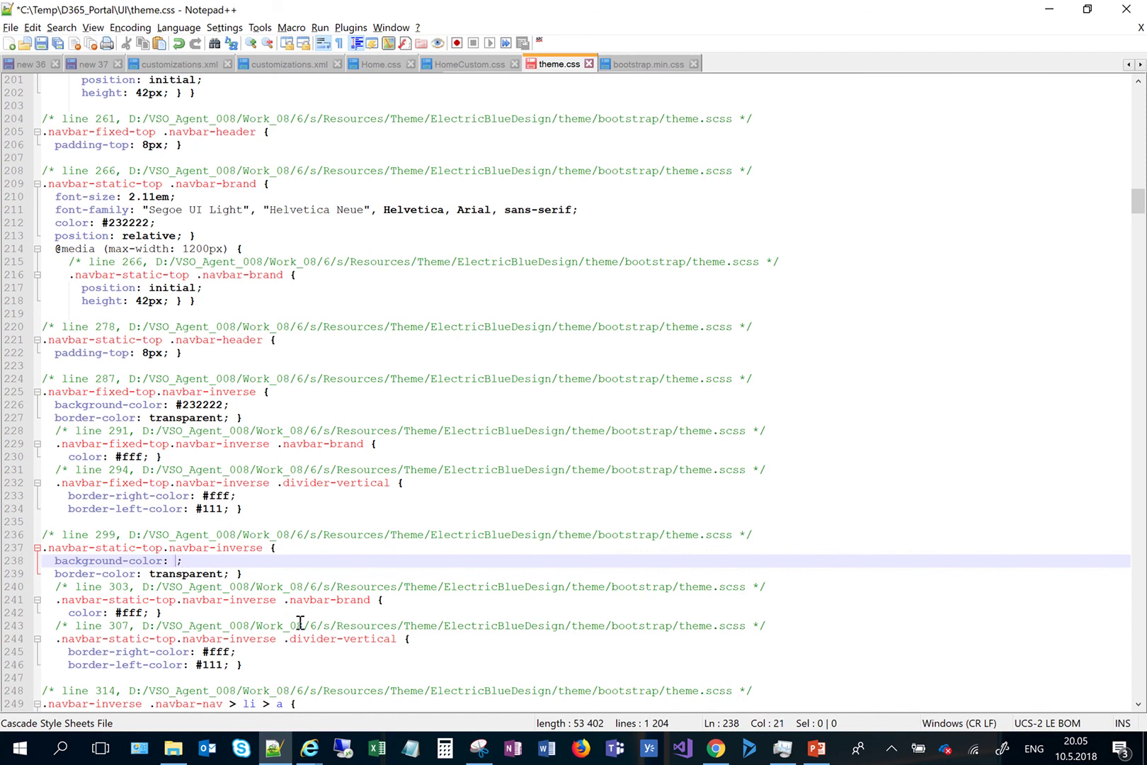
key(ctrl+v)
key(ctrl+s)
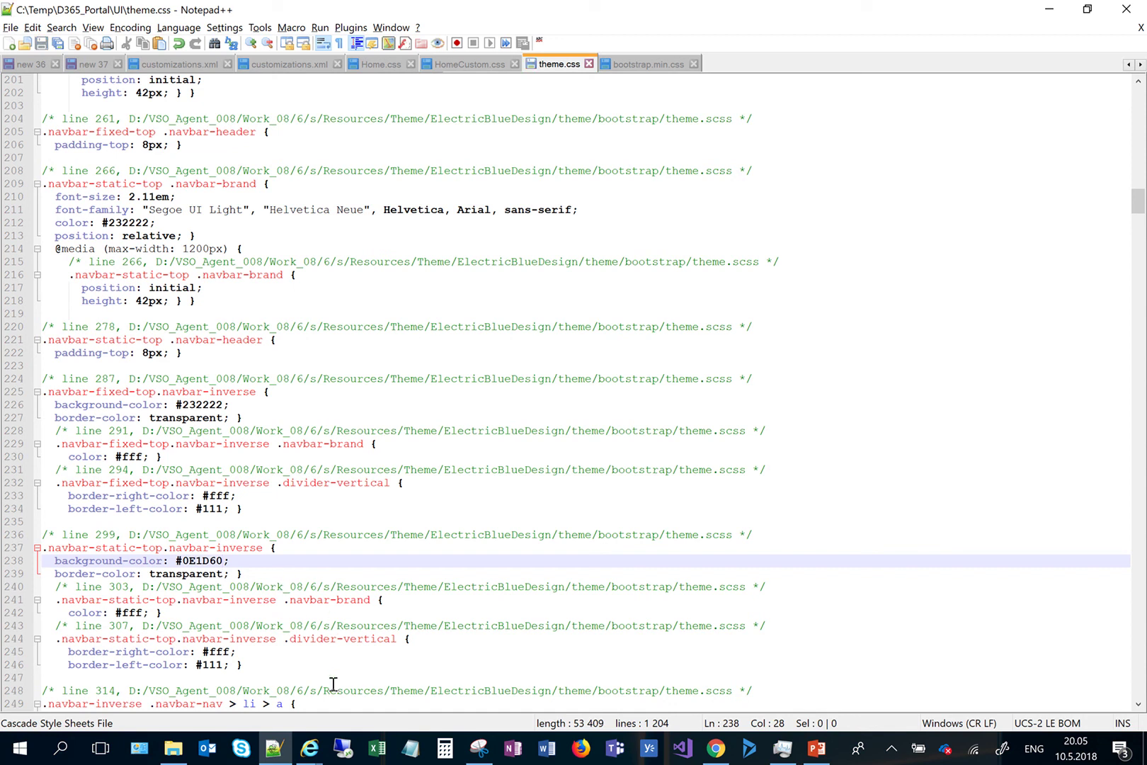
In the Community Portal, replace the content of the Home page's theme.css child file with C:\Temp\D365_Portal\UI\theme.css and save
click(310, 755)
click(186, 655)
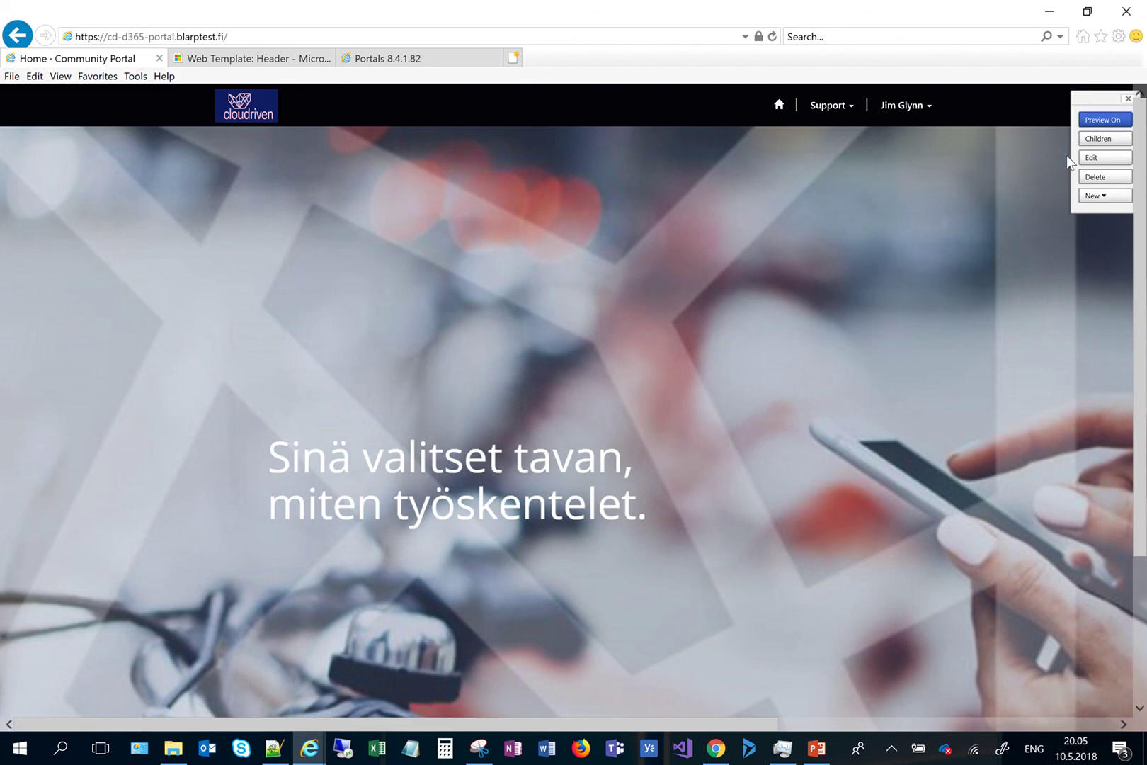
click(1103, 139)
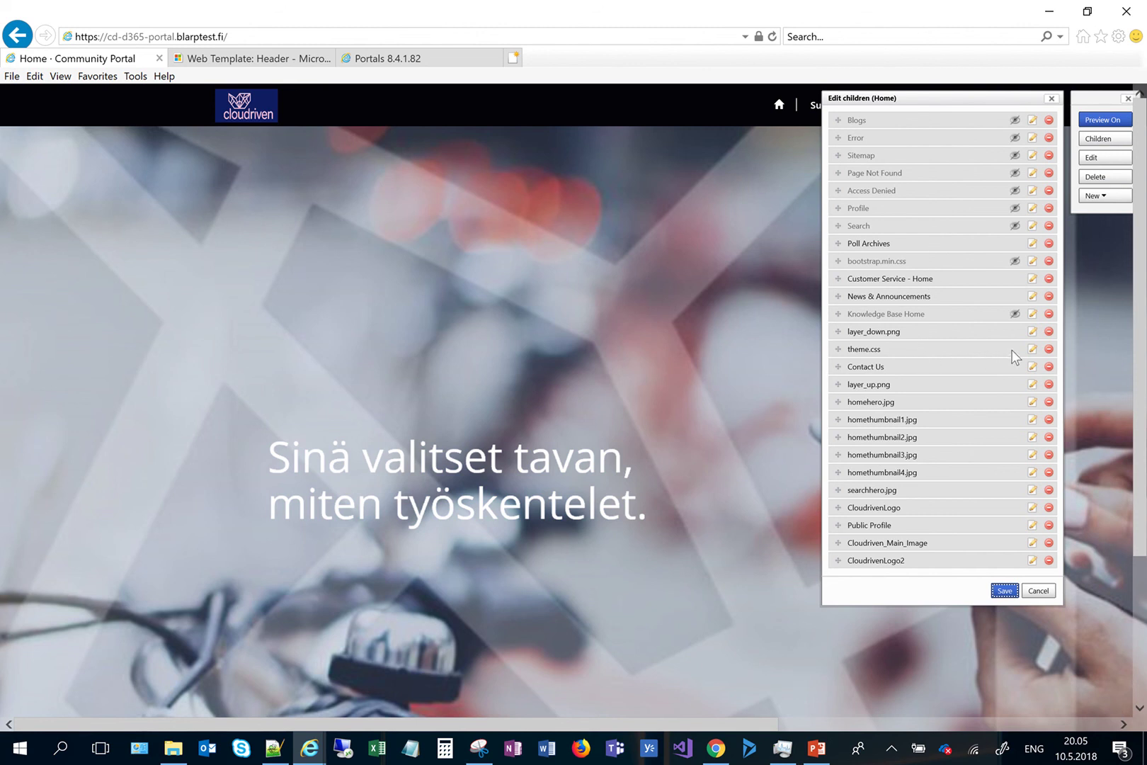
click(1032, 349)
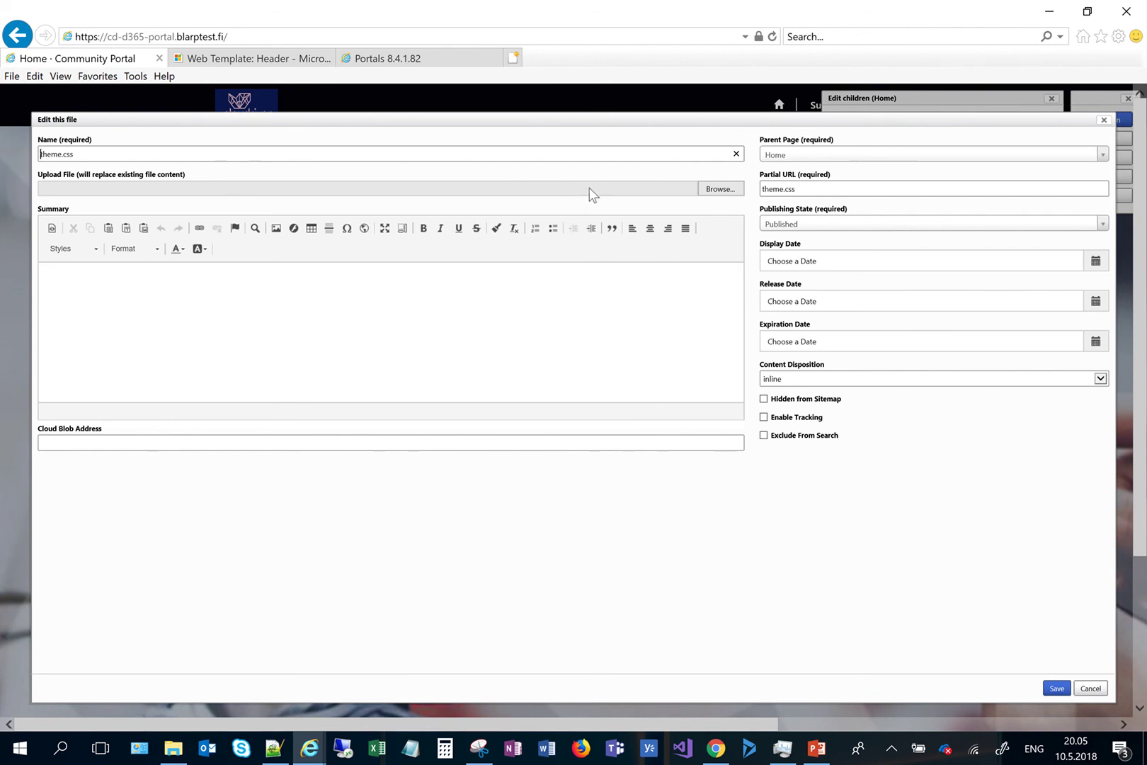
click(721, 190)
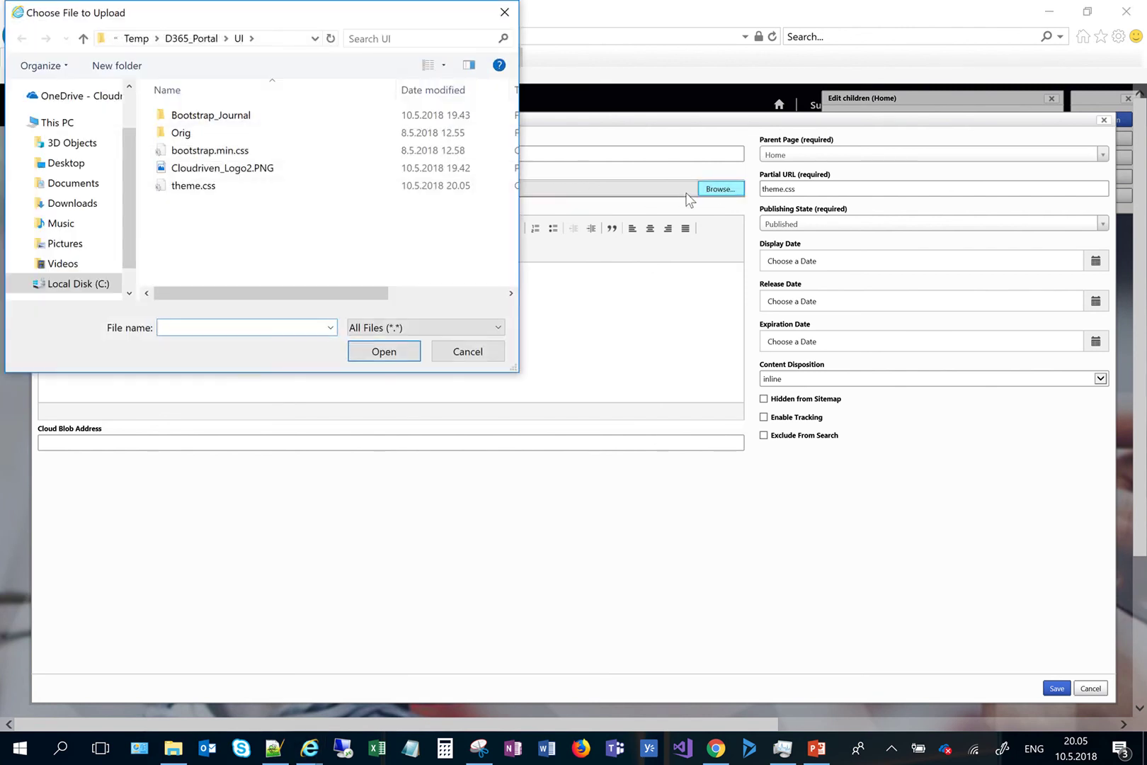
click(331, 190)
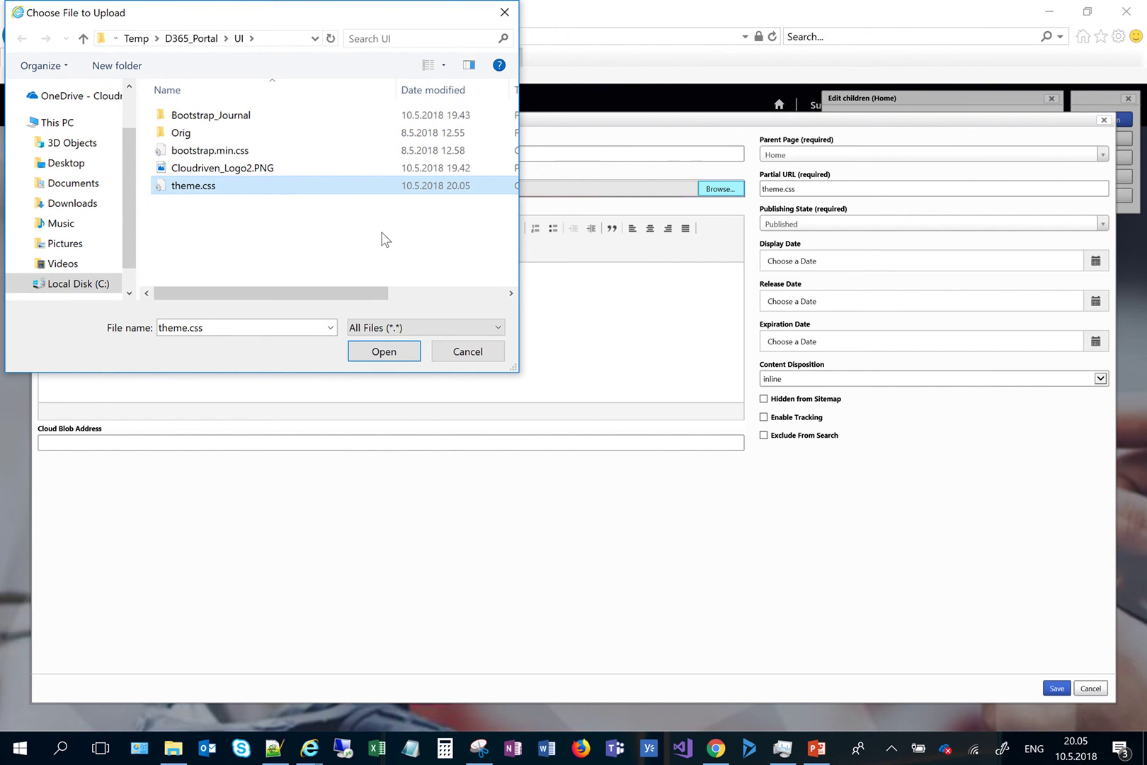
click(386, 352)
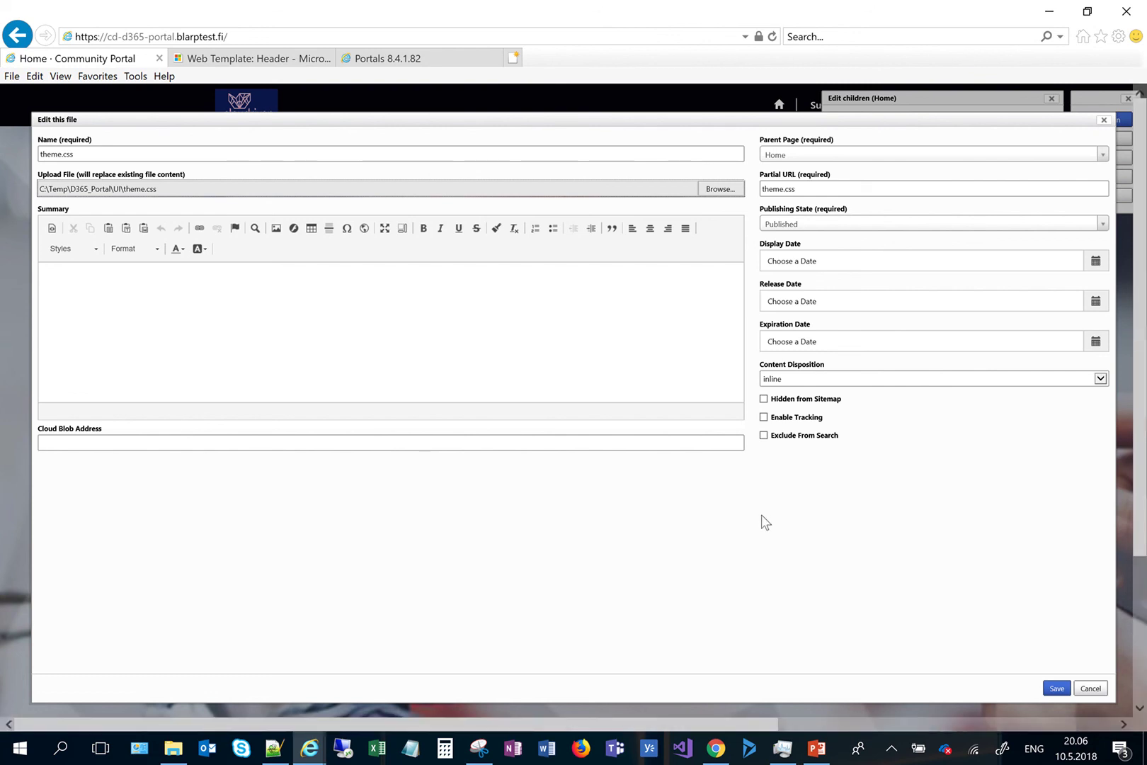
click(1051, 687)
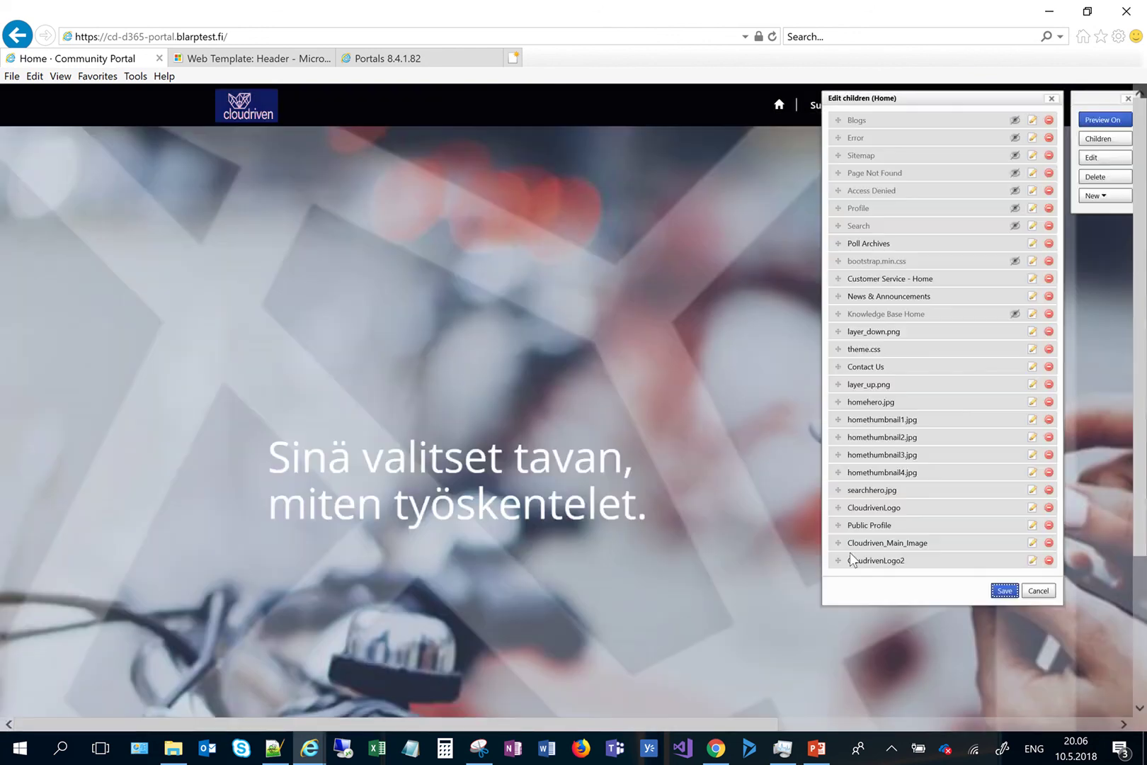
click(993, 589)
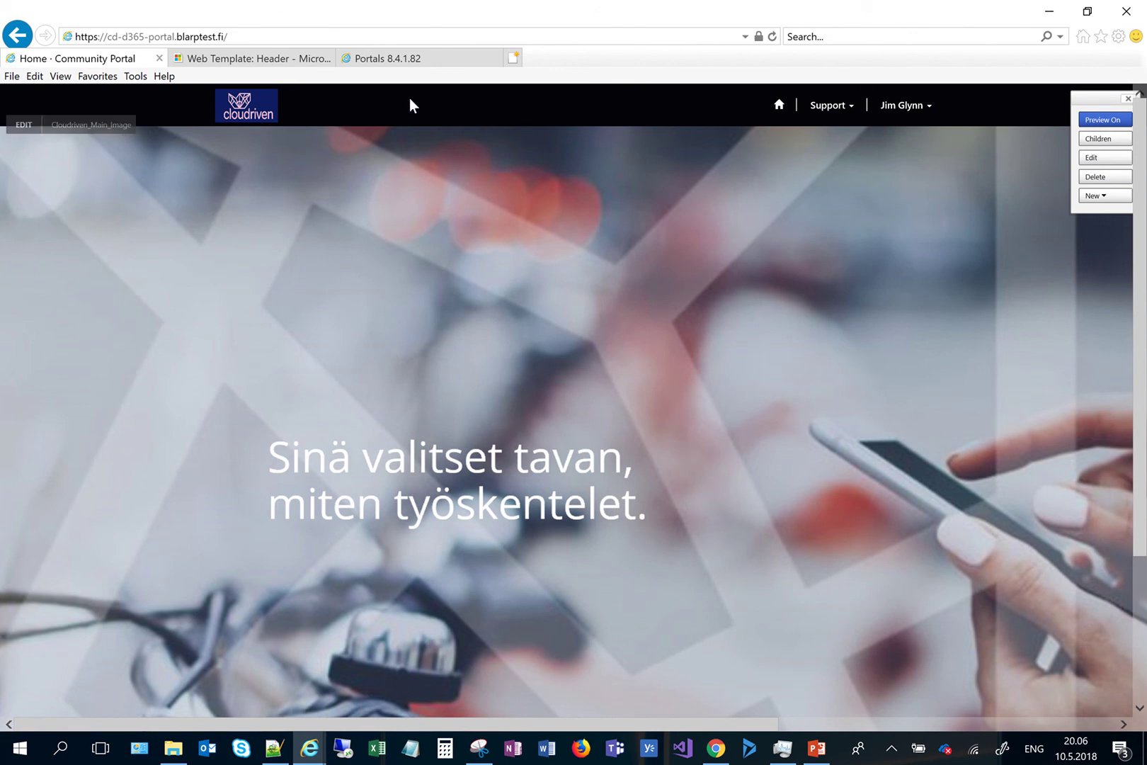
Clear the portal cache on the Portals about page and reload the Home page to apply the new navbar colour
click(421, 59)
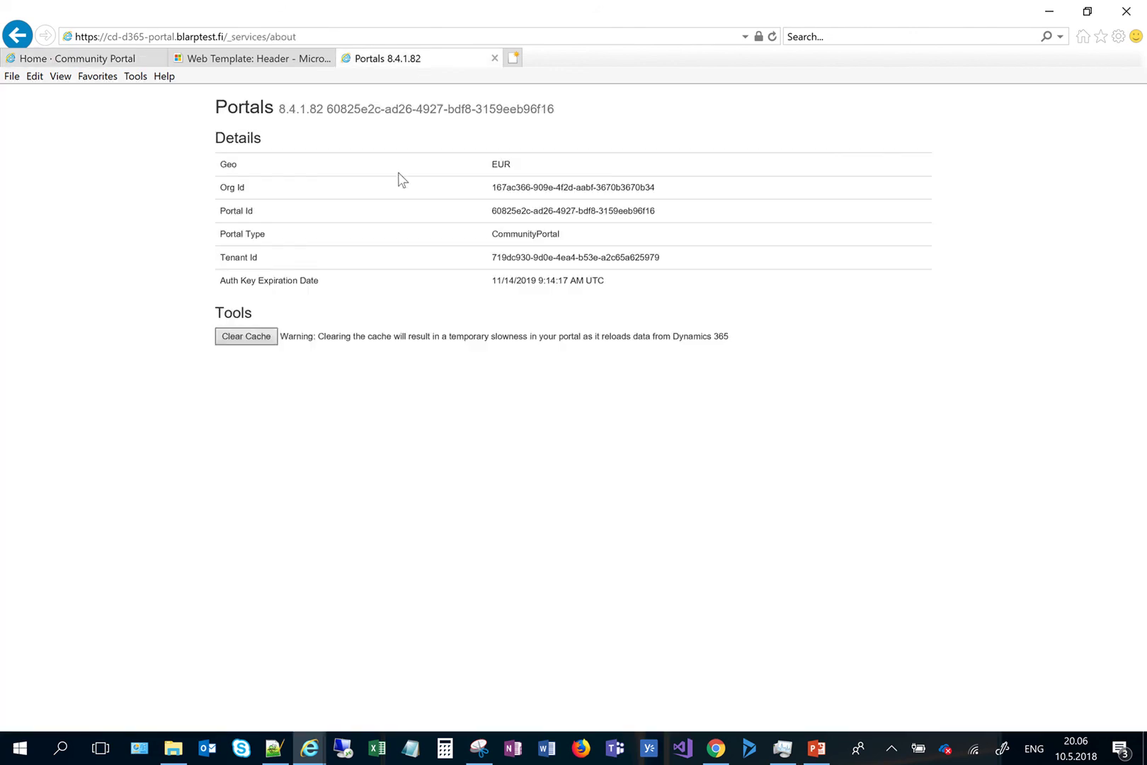
click(248, 337)
click(65, 59)
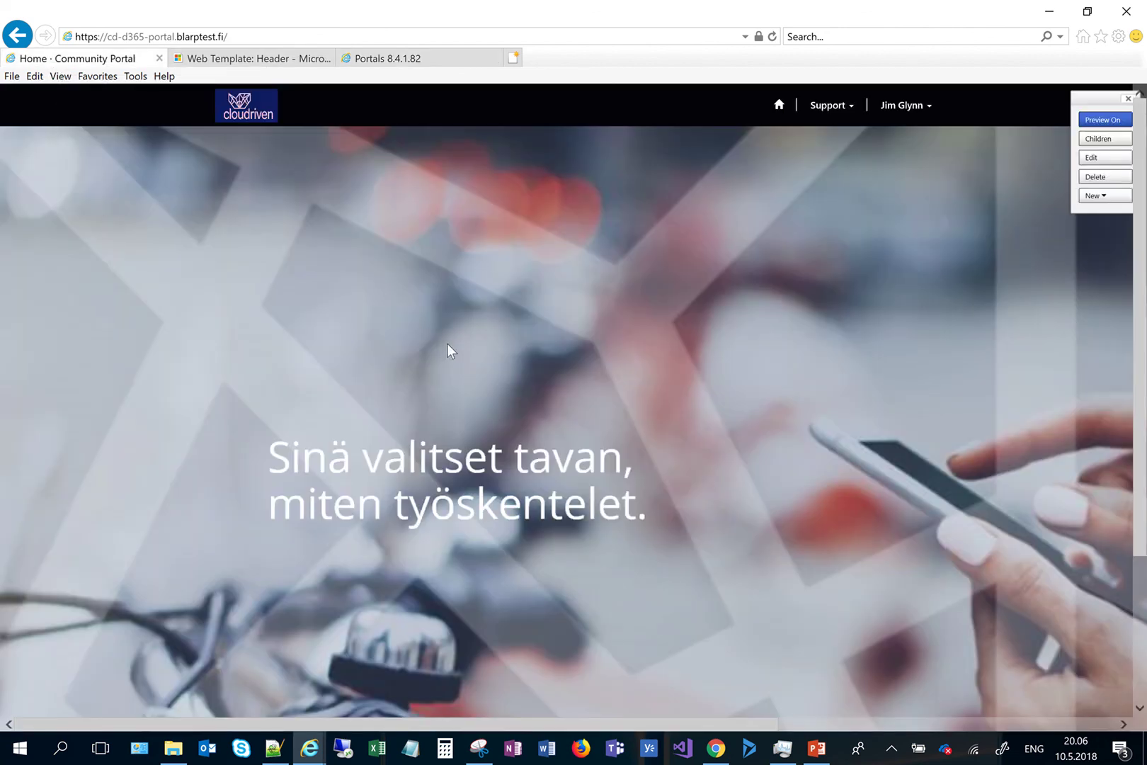
key(F5)
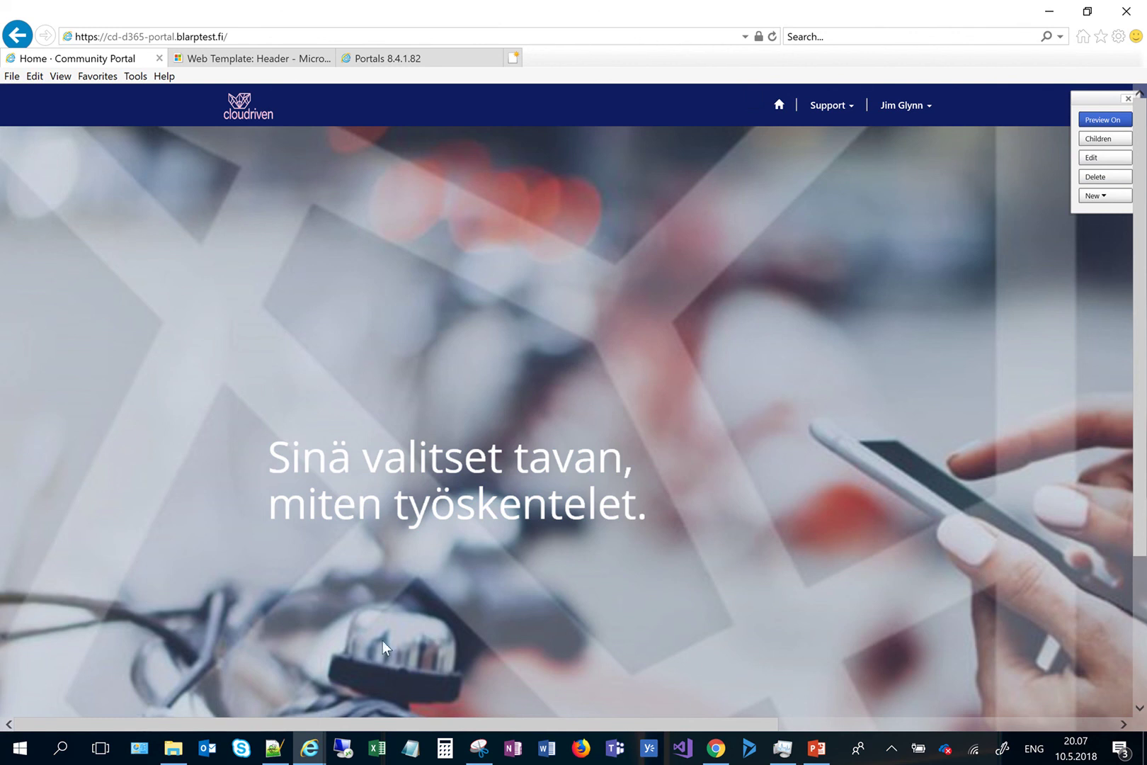
Open the Web Files list in the Dynamics 365 Portals area and select the bootstrap.min.css record
click(249, 61)
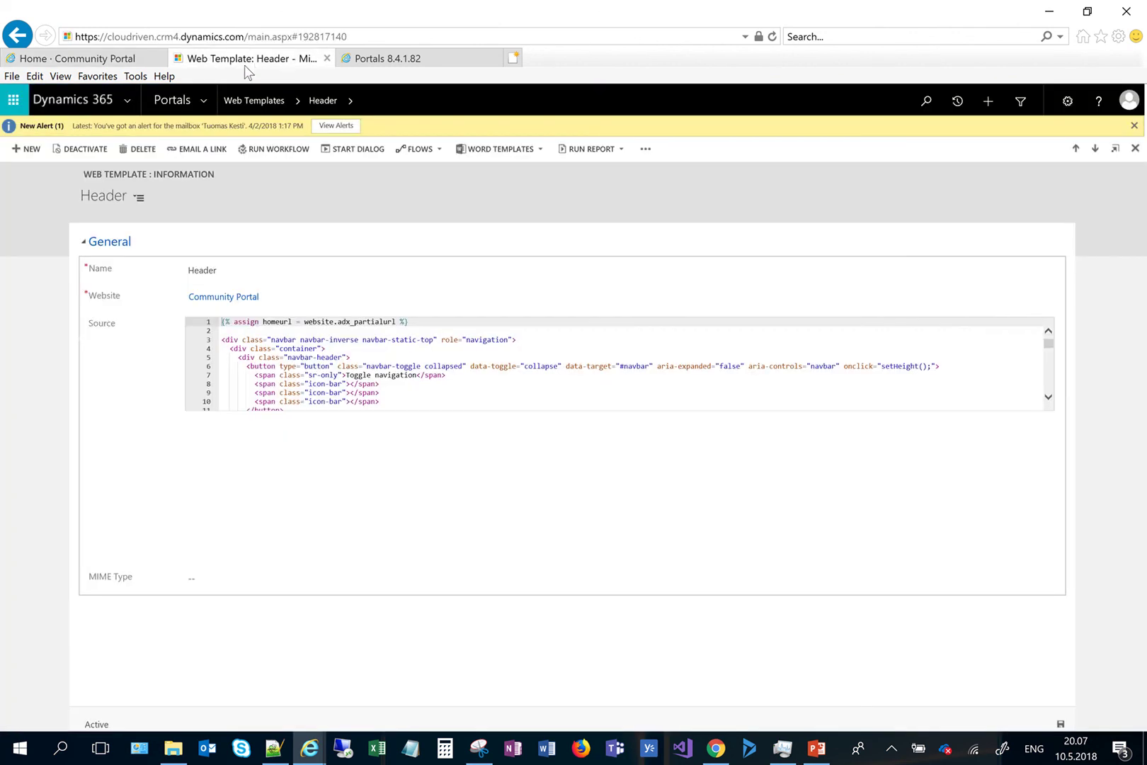
click(205, 112)
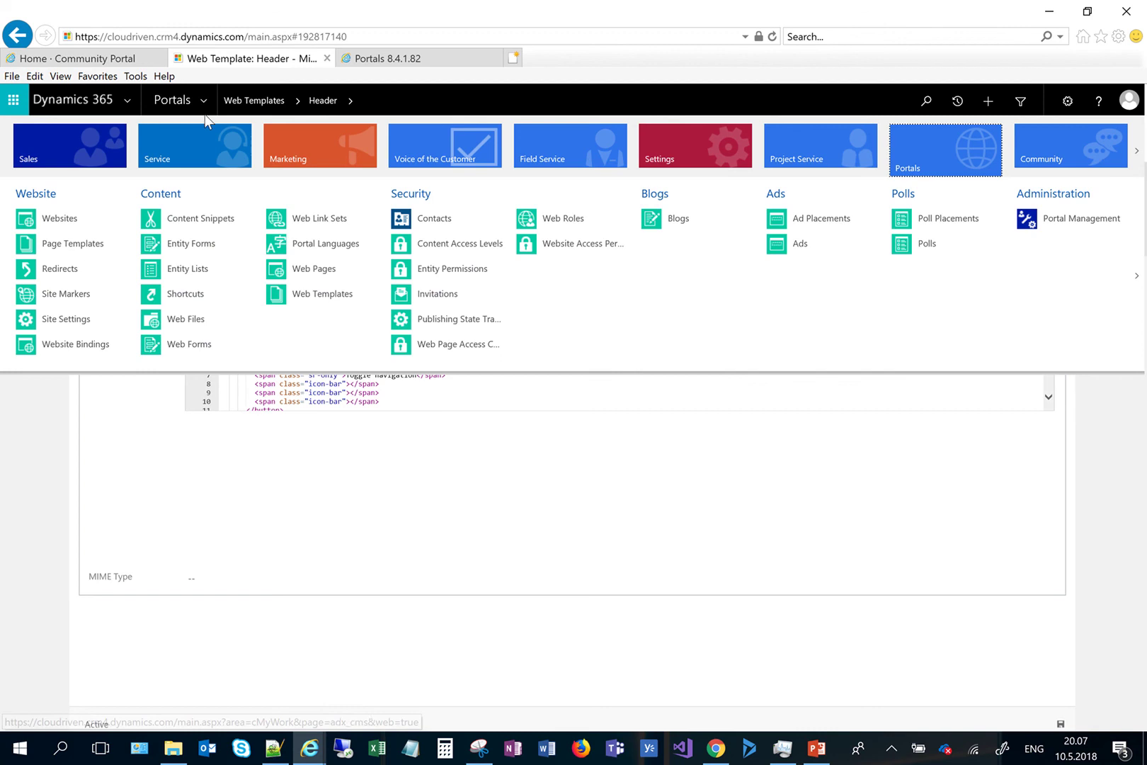
click(202, 316)
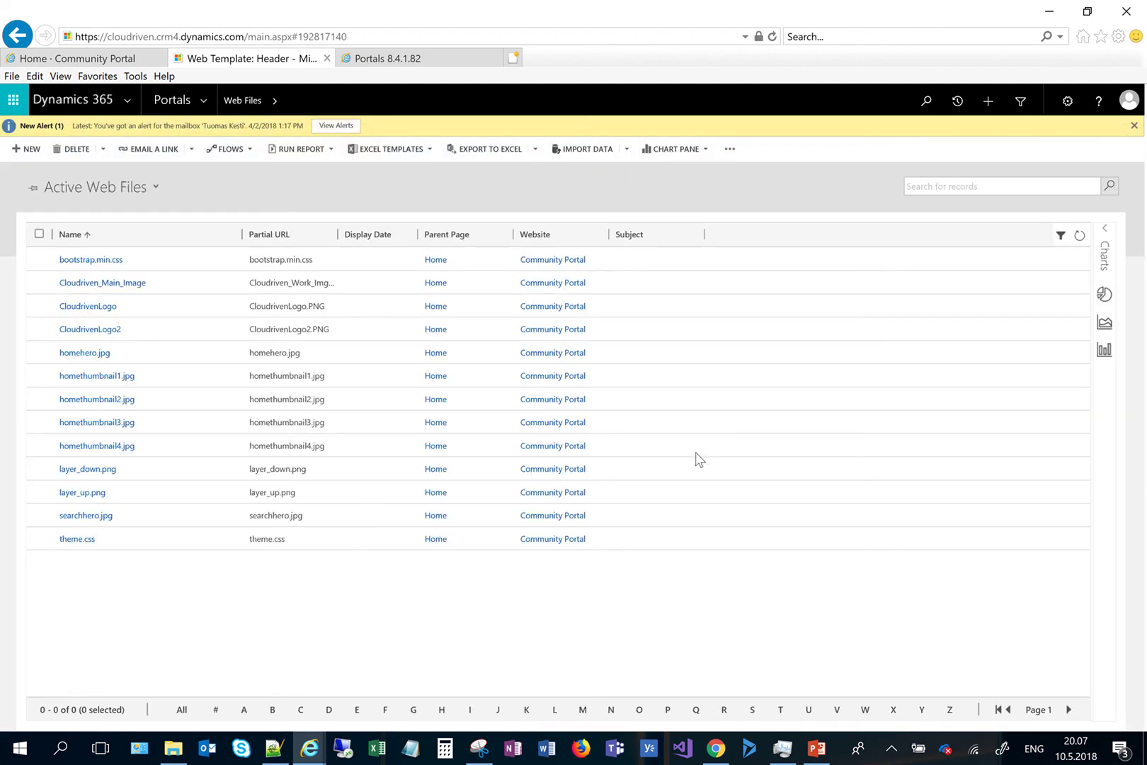
click(172, 264)
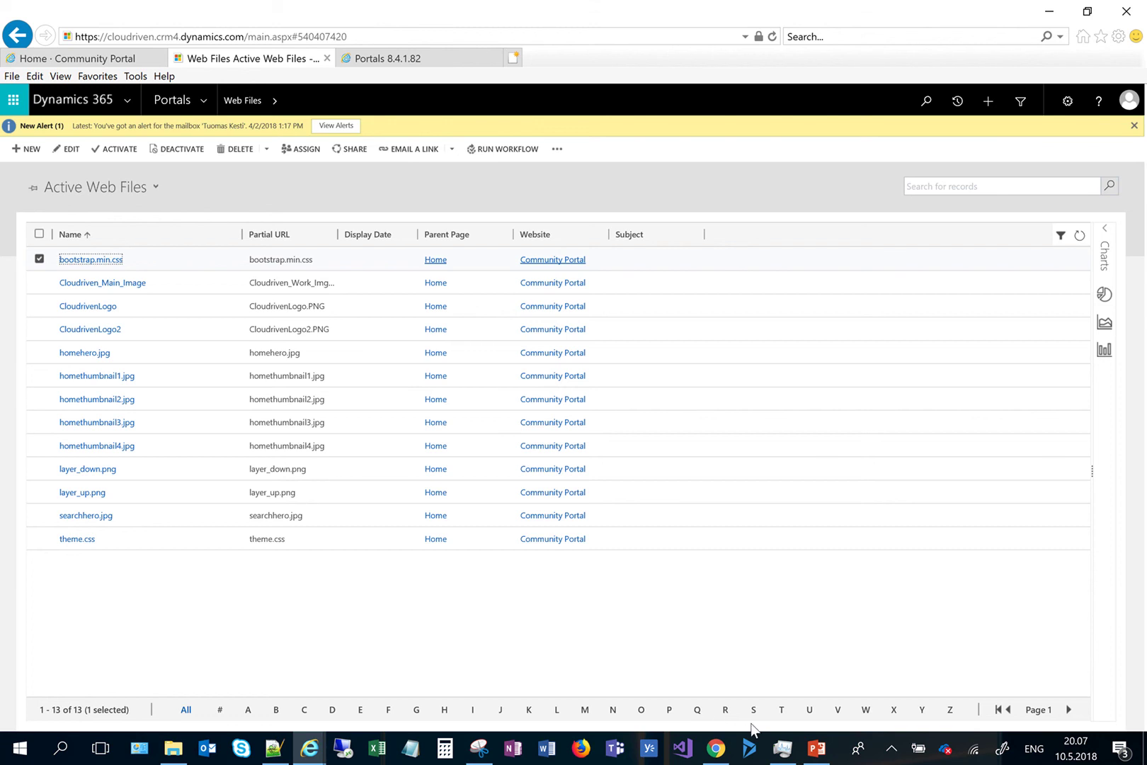
Switch to Chrome and browse the free Bootstrap themes on Bootswatch, looking at the Journal theme
click(716, 748)
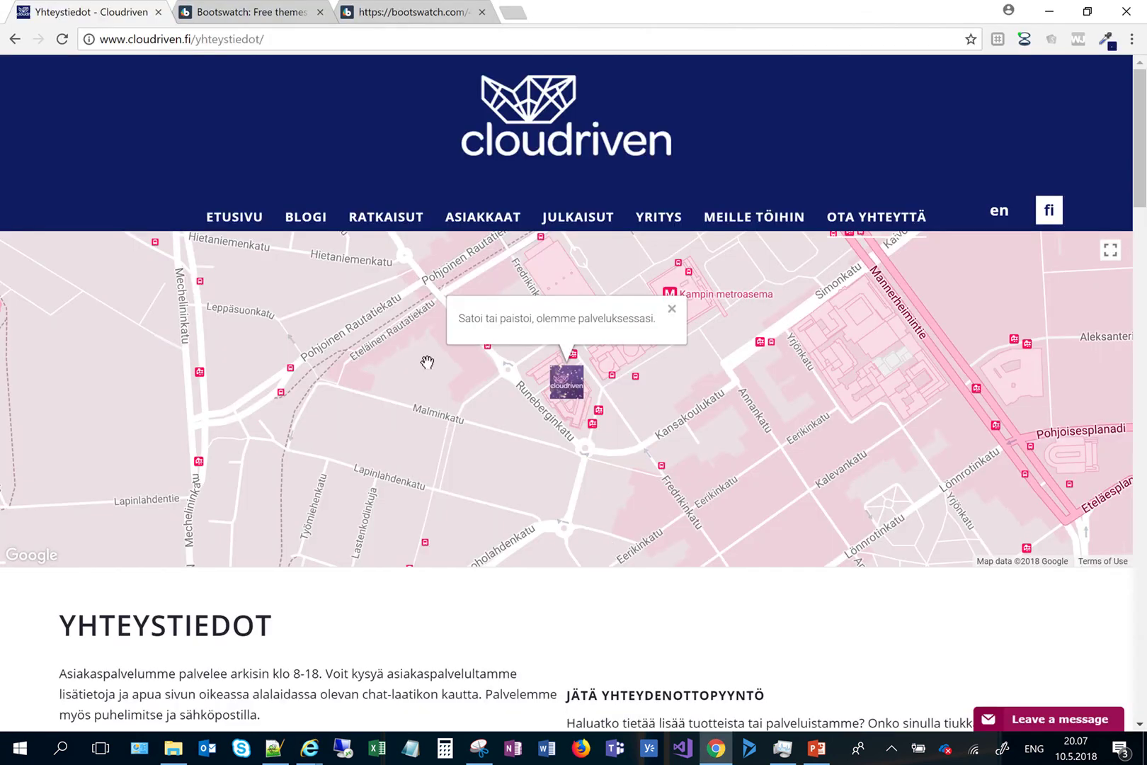
click(255, 12)
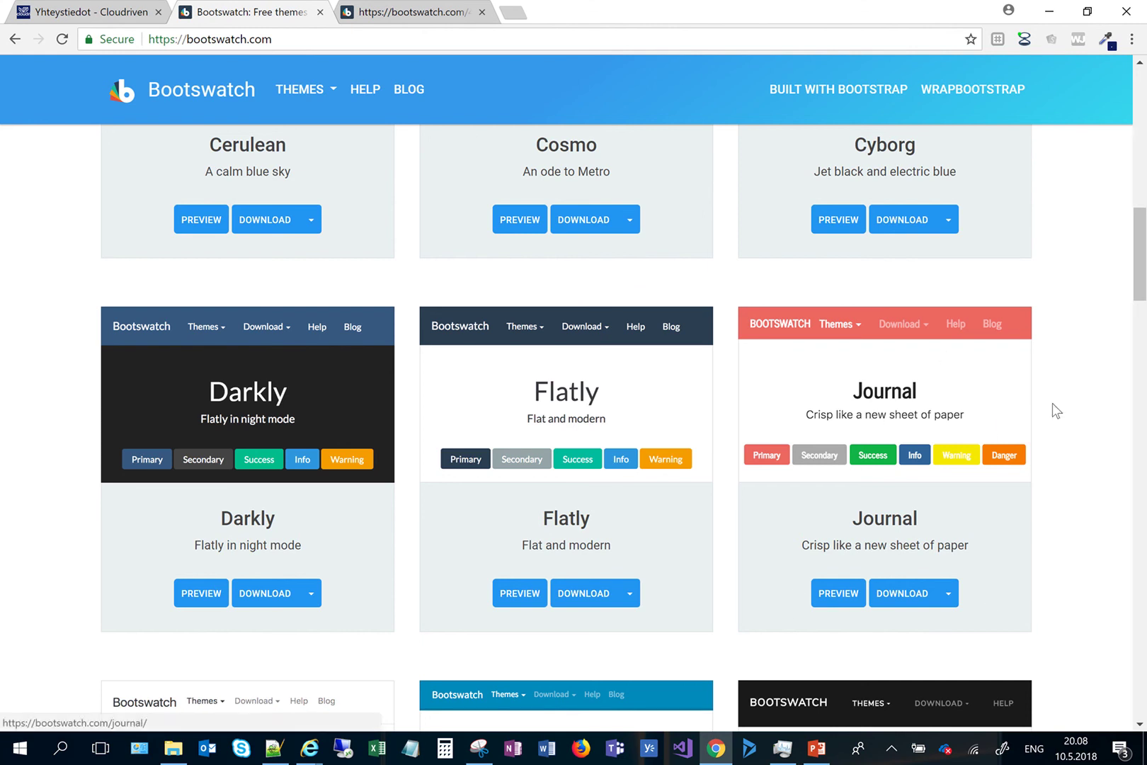
scroll(1060, 411, up, 4)
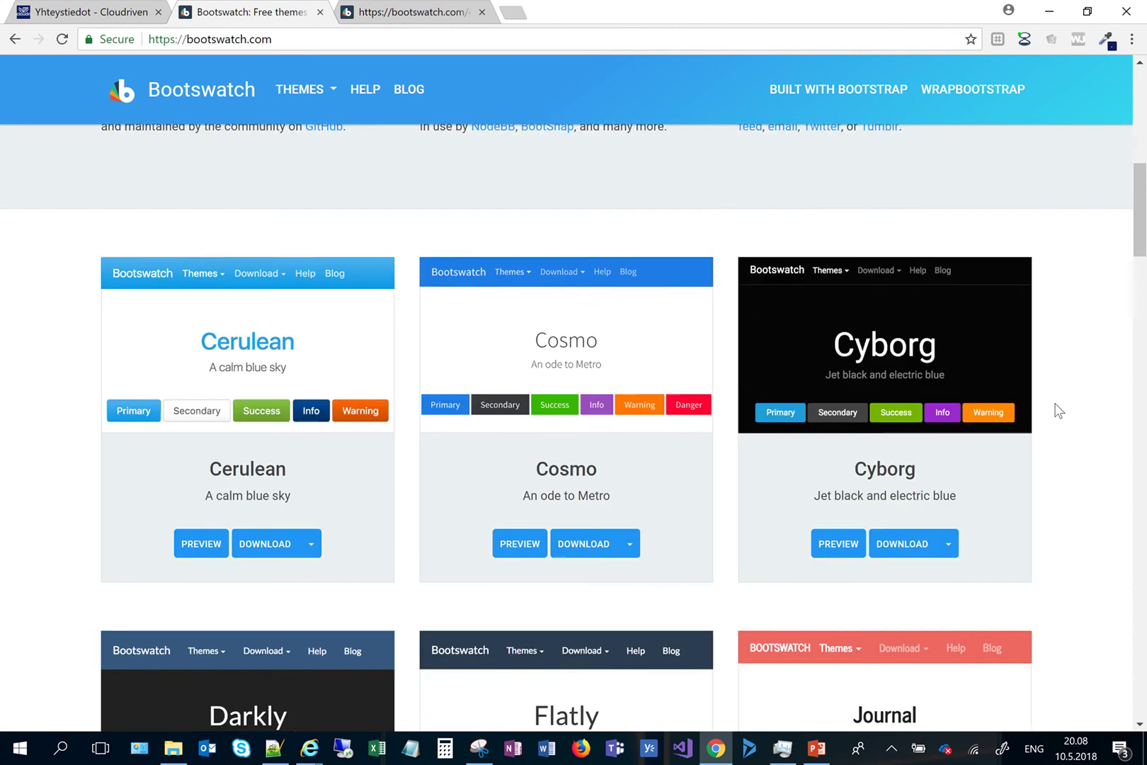
scroll(1060, 411, down, 4)
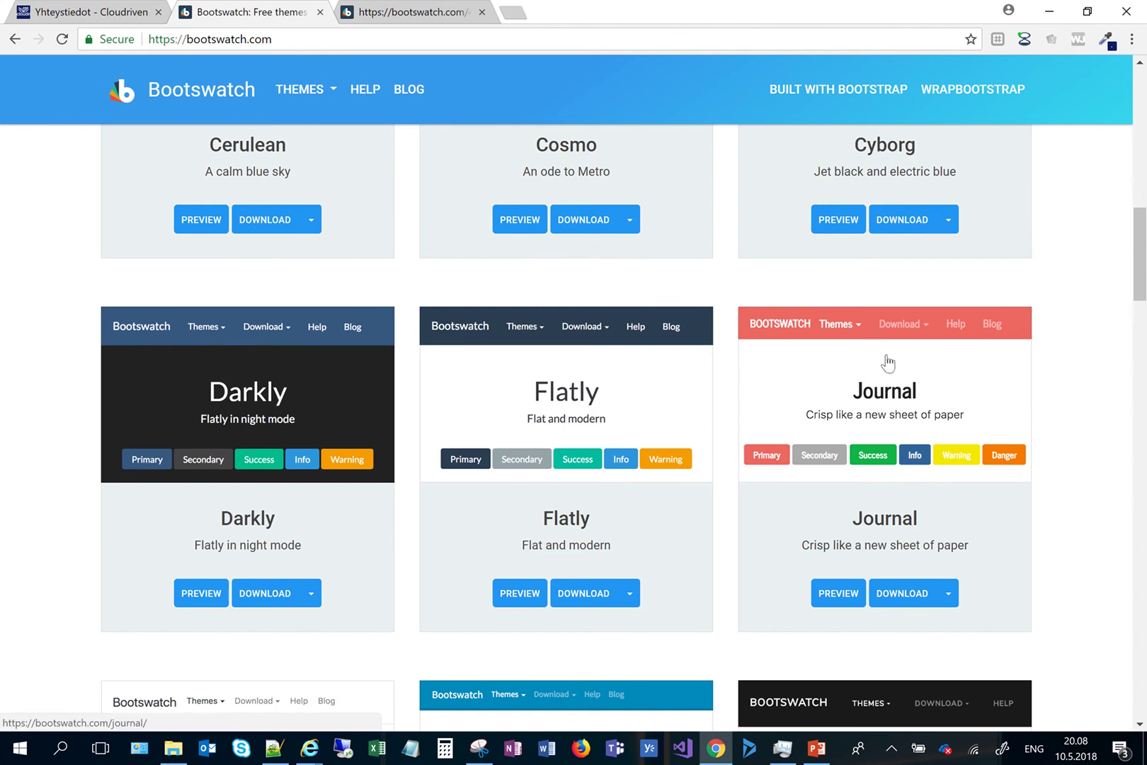
Switch to the Community Portal in Internet Explorer and replace the Home page's bootstrap.min.css child file with C:\Temp\D365_Portal\UI\Bootstrap_Journal\bootstrap.min.css, saving the changes
mouse_move(310, 756)
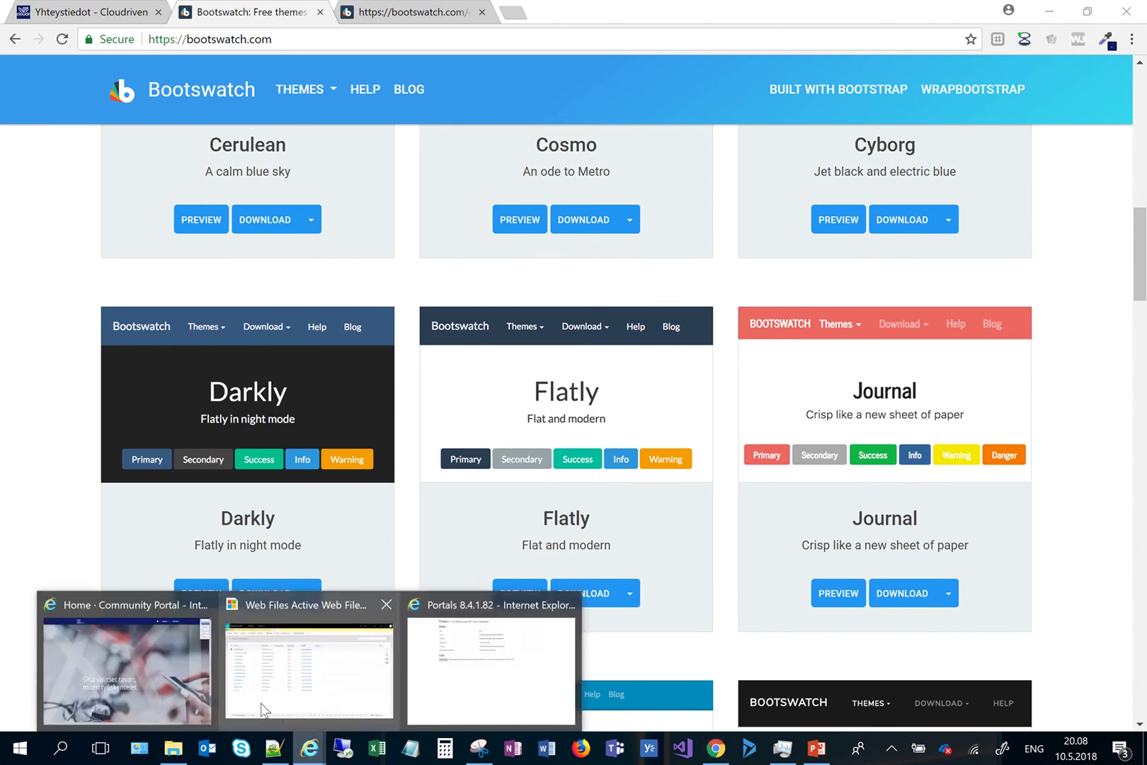
click(181, 682)
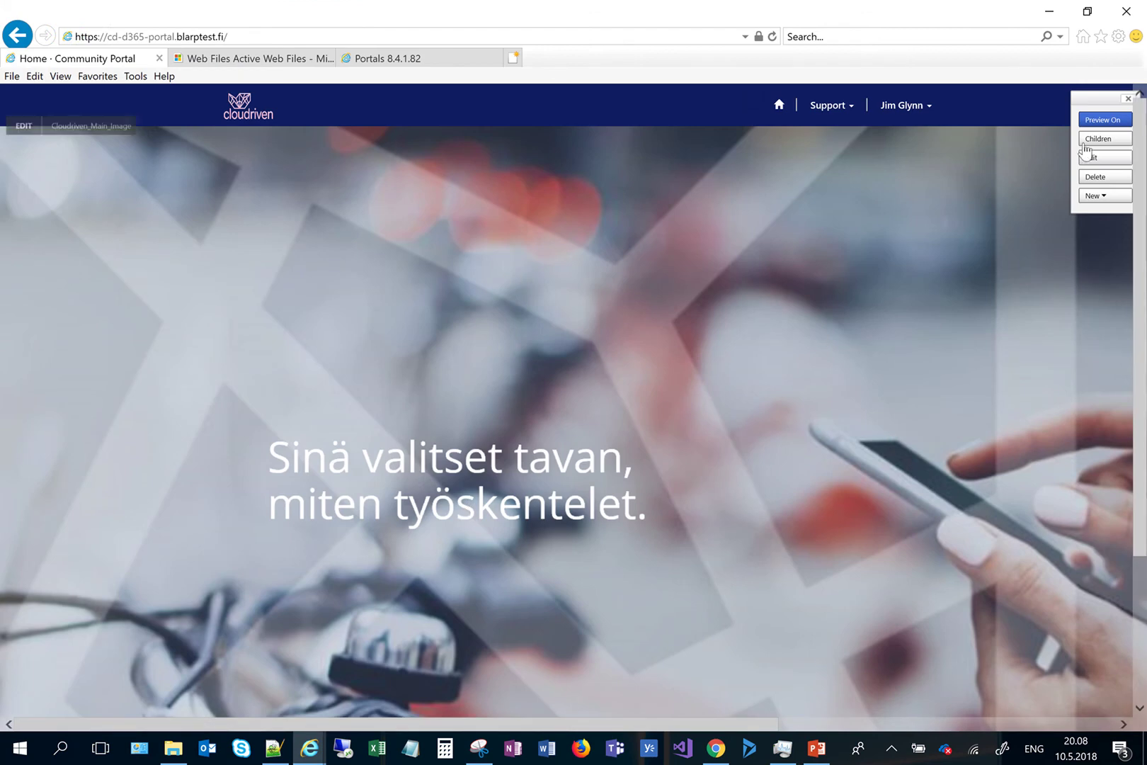
click(1105, 140)
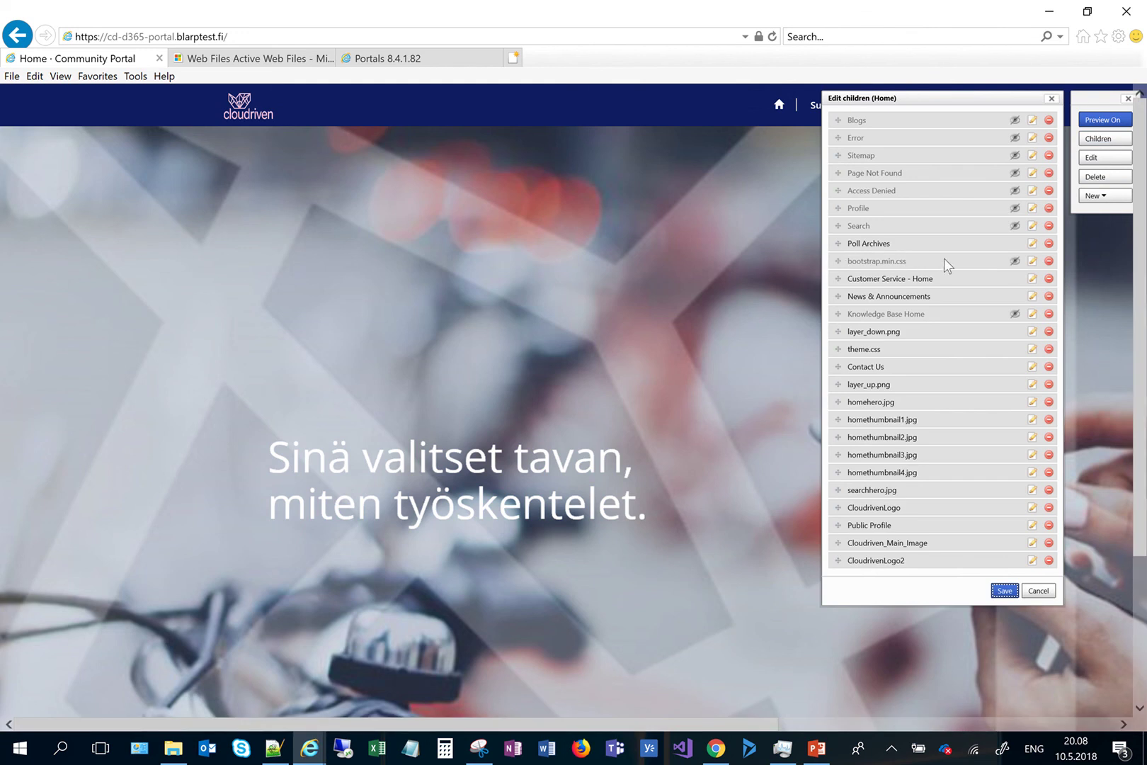
click(1030, 262)
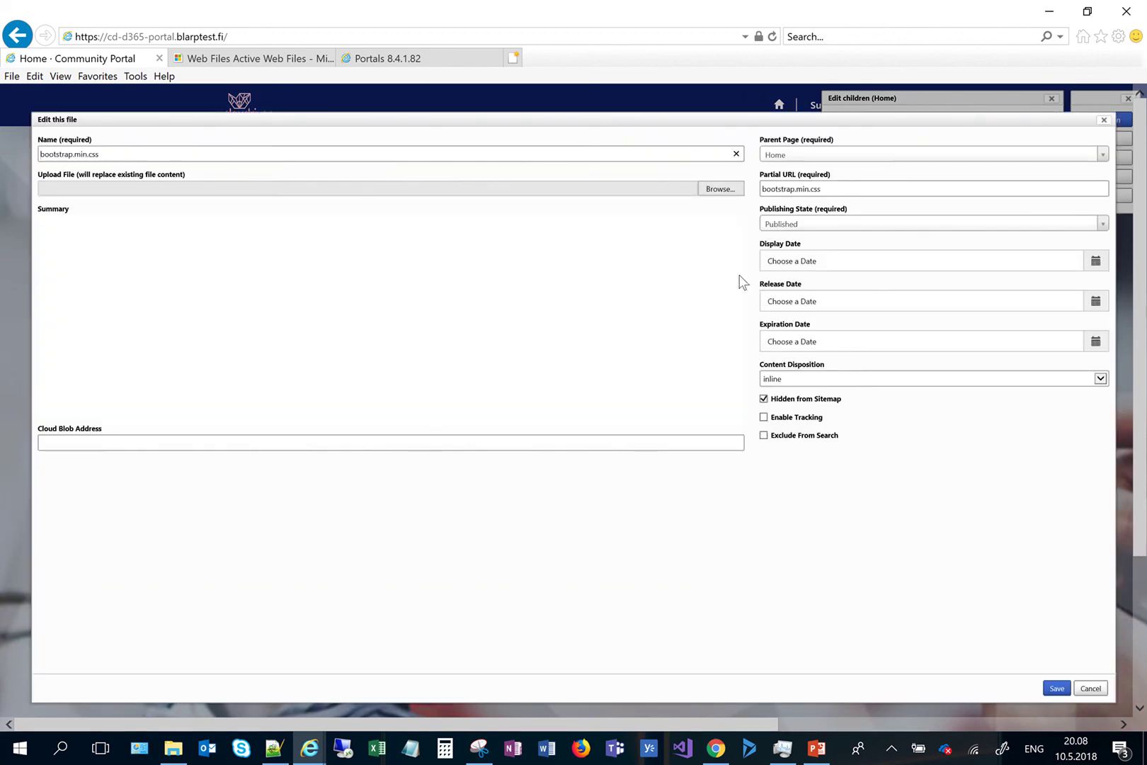
click(720, 189)
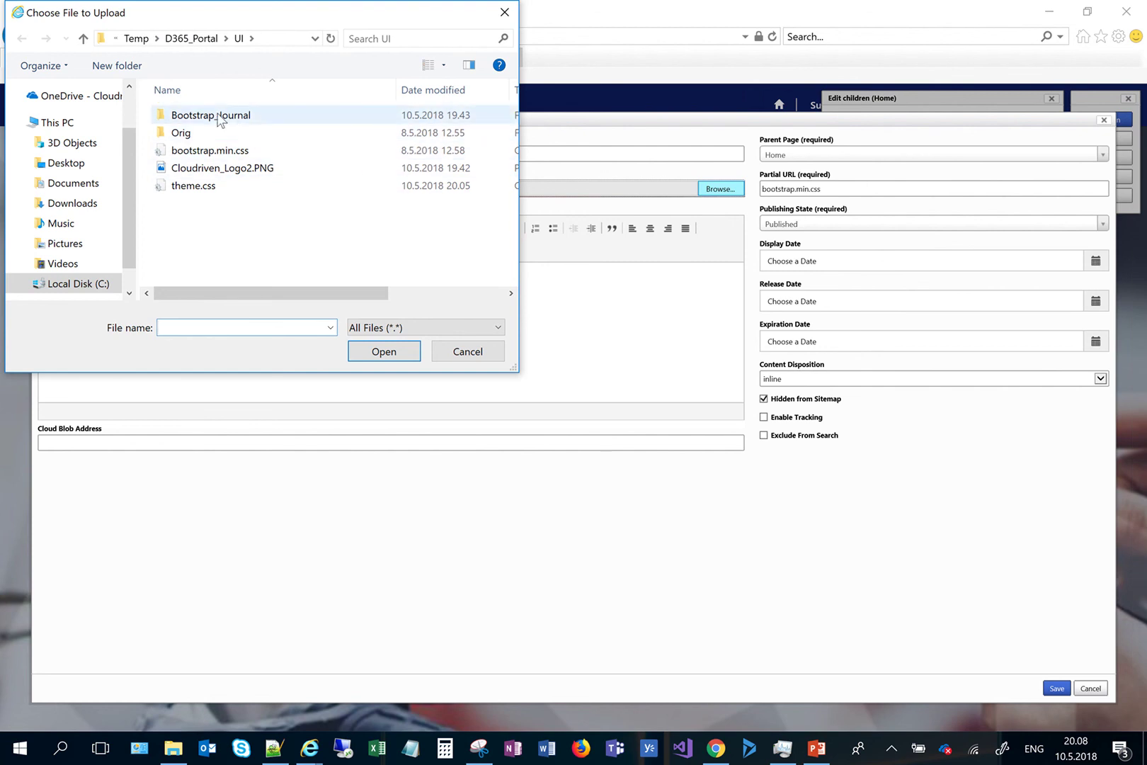
double_click(257, 118)
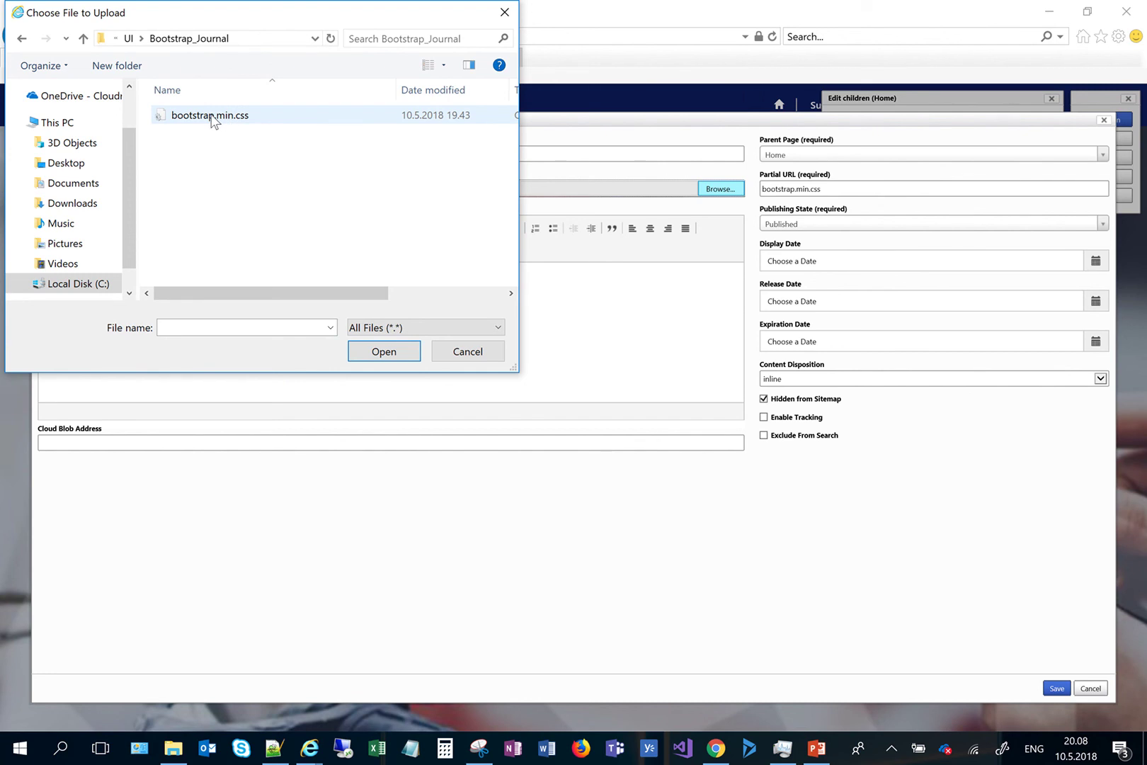
double_click(211, 115)
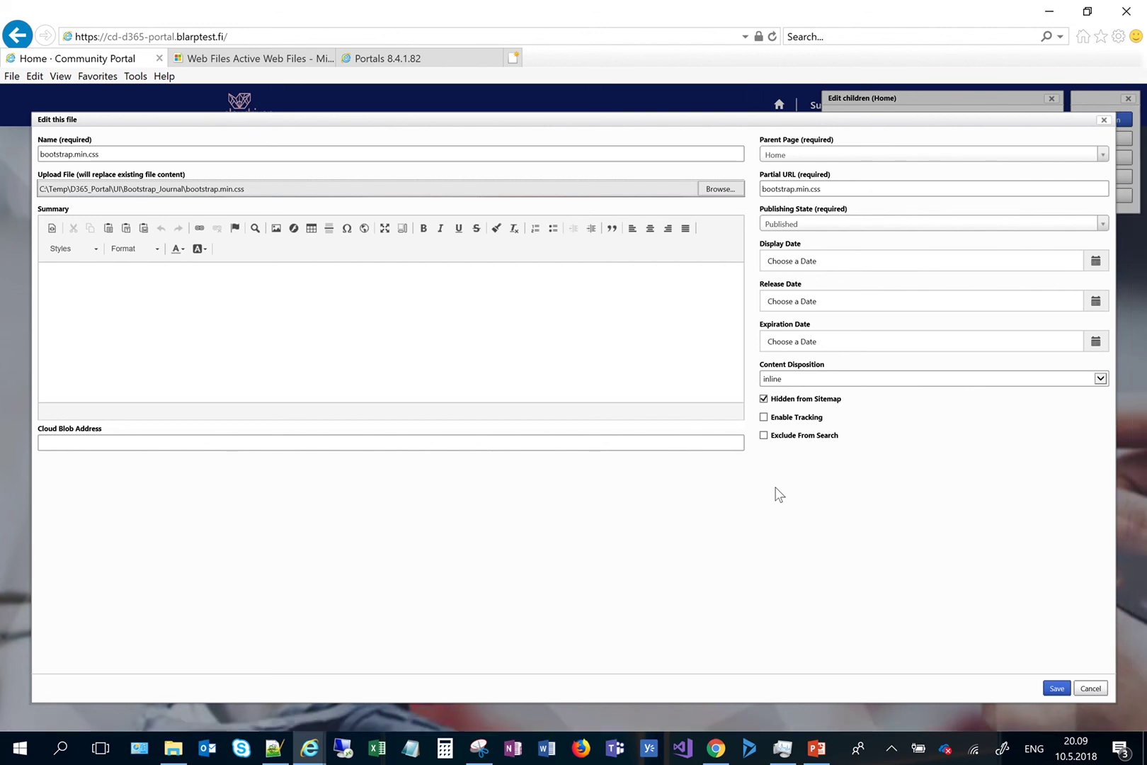
click(1055, 688)
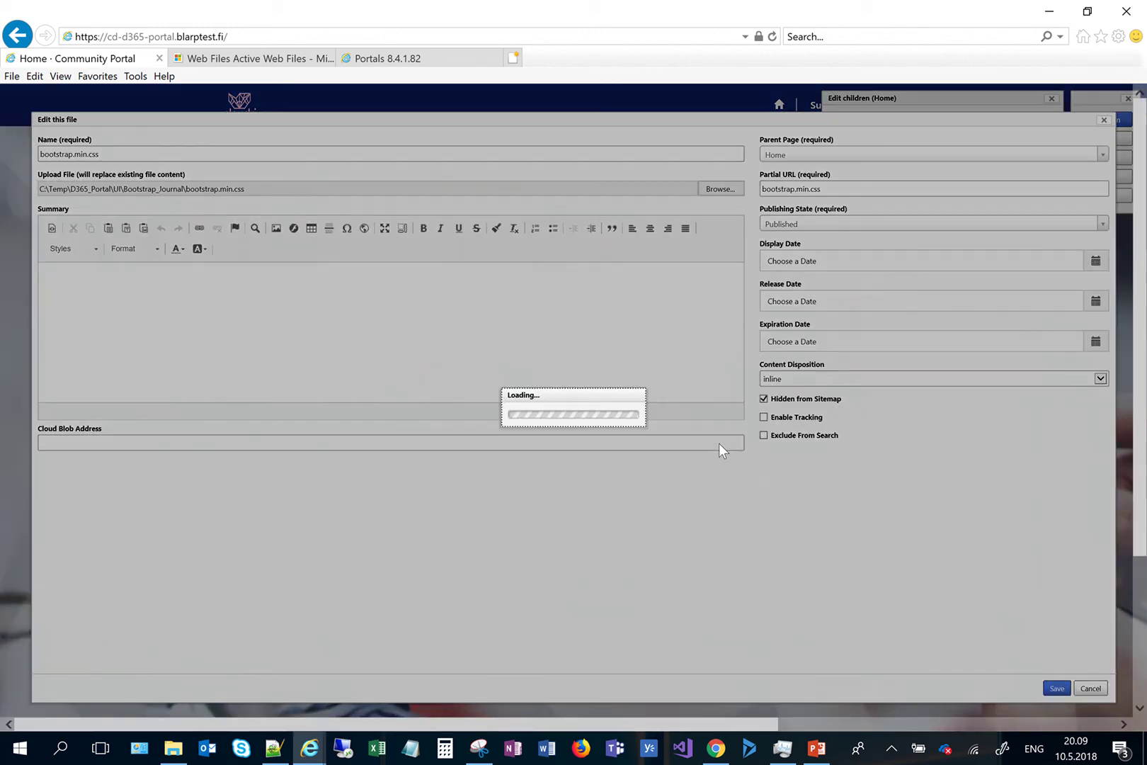
click(1005, 591)
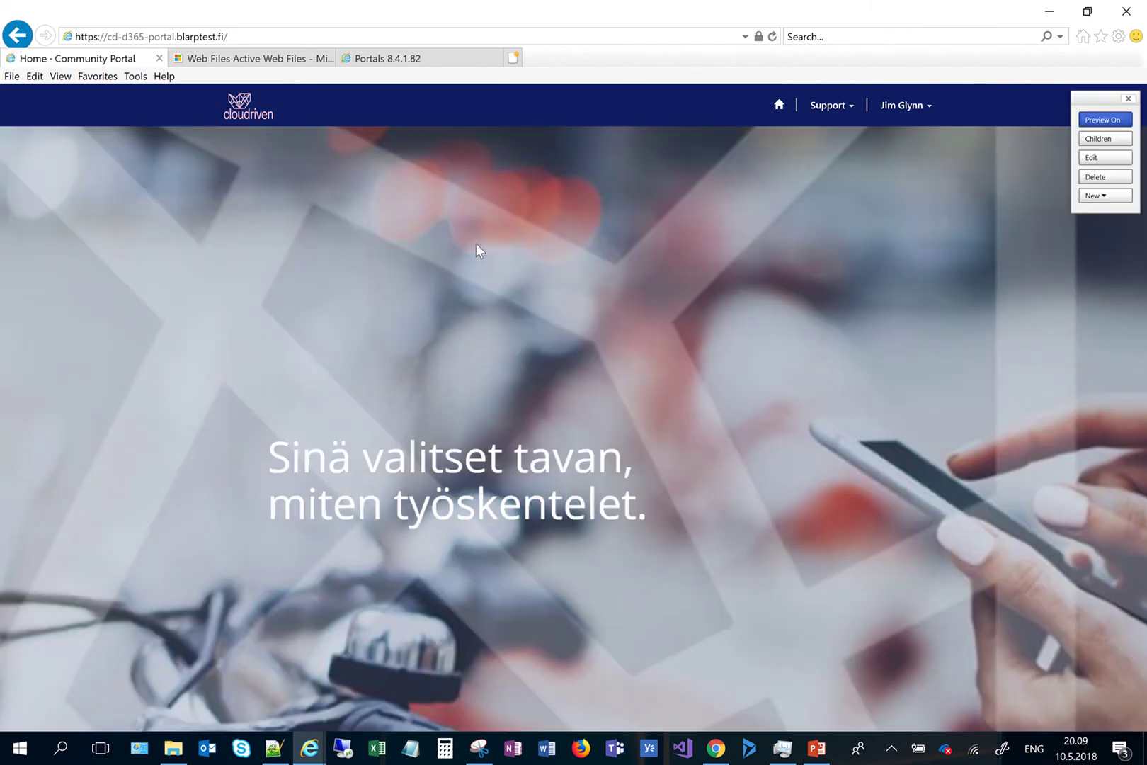
Clear the portal cache on the Portals about page, reload the Home page and check its layout from header to footer
click(415, 59)
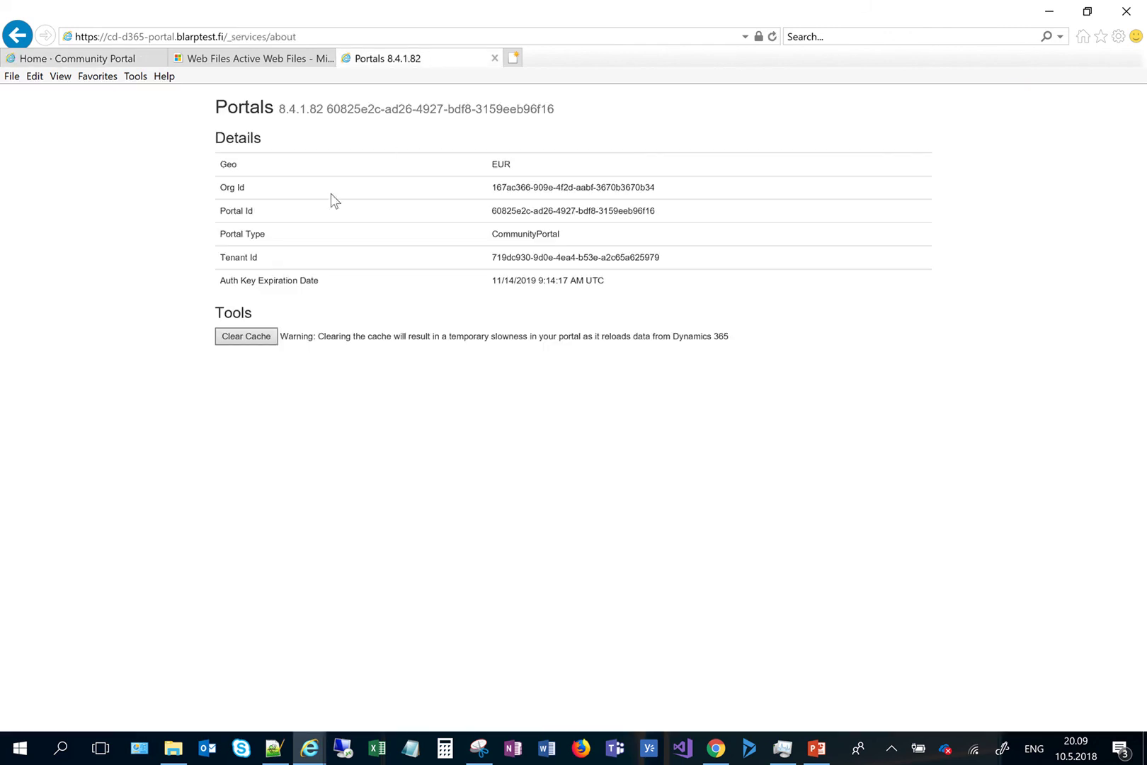
click(260, 333)
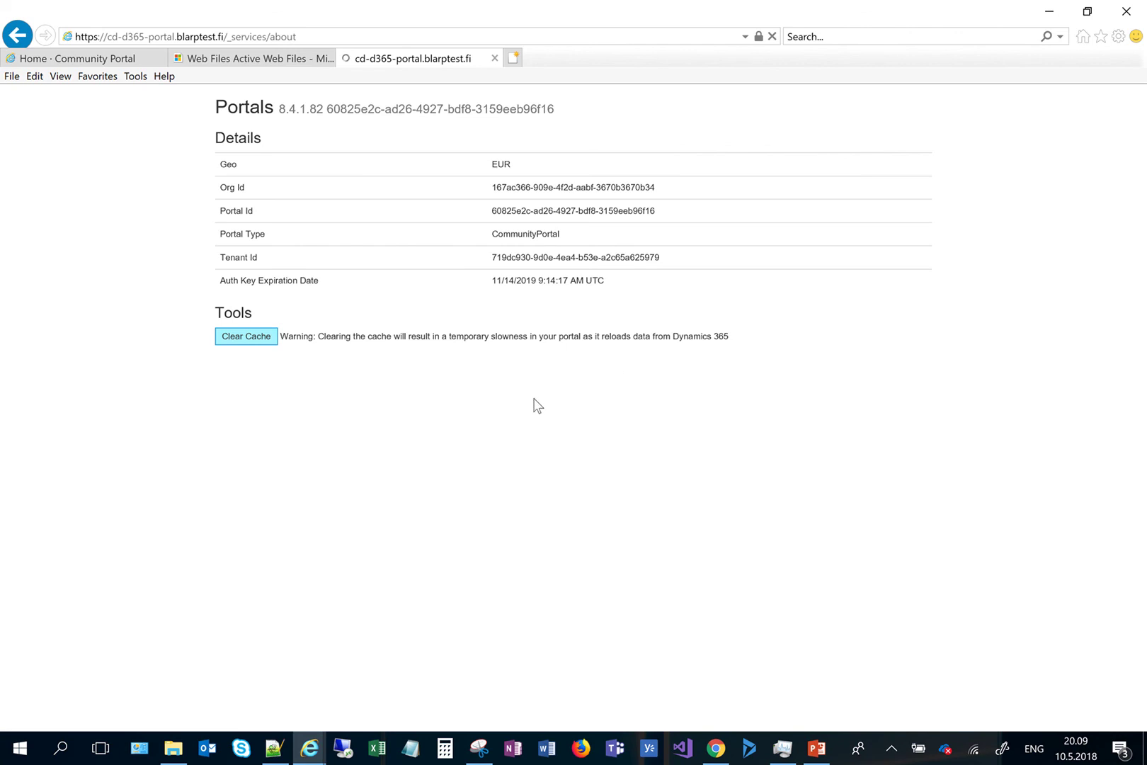
click(66, 61)
mouse_move(246, 6)
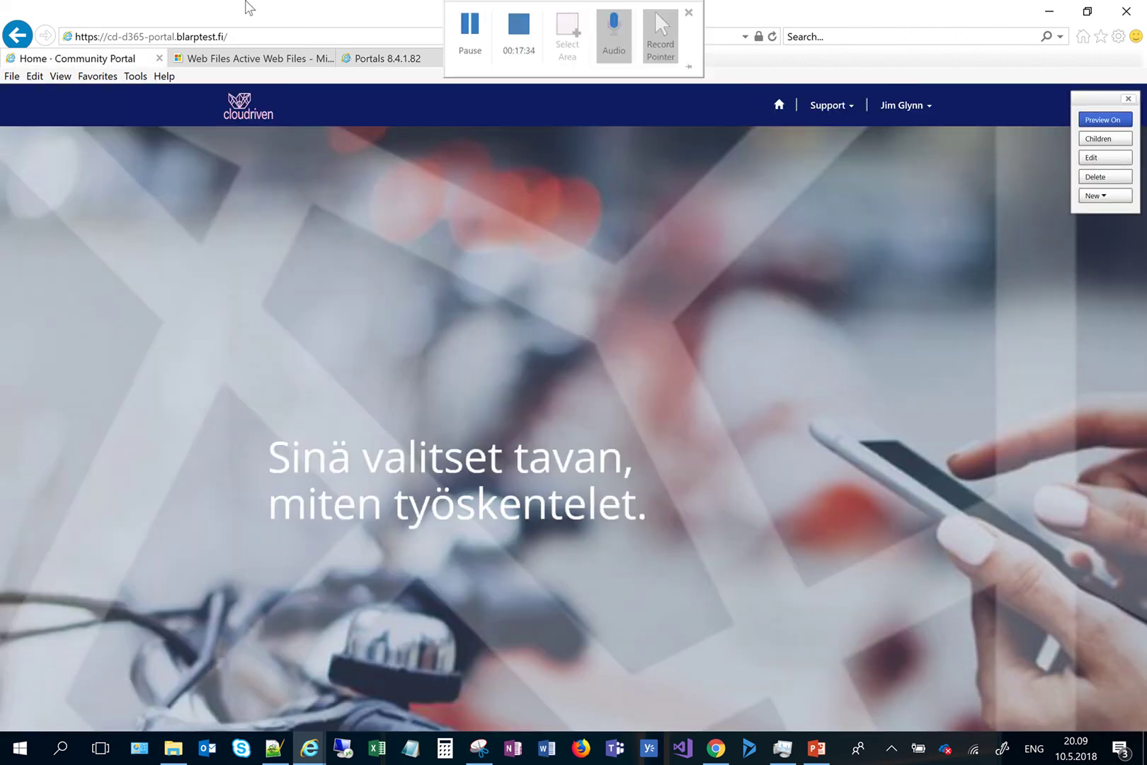
key(F5)
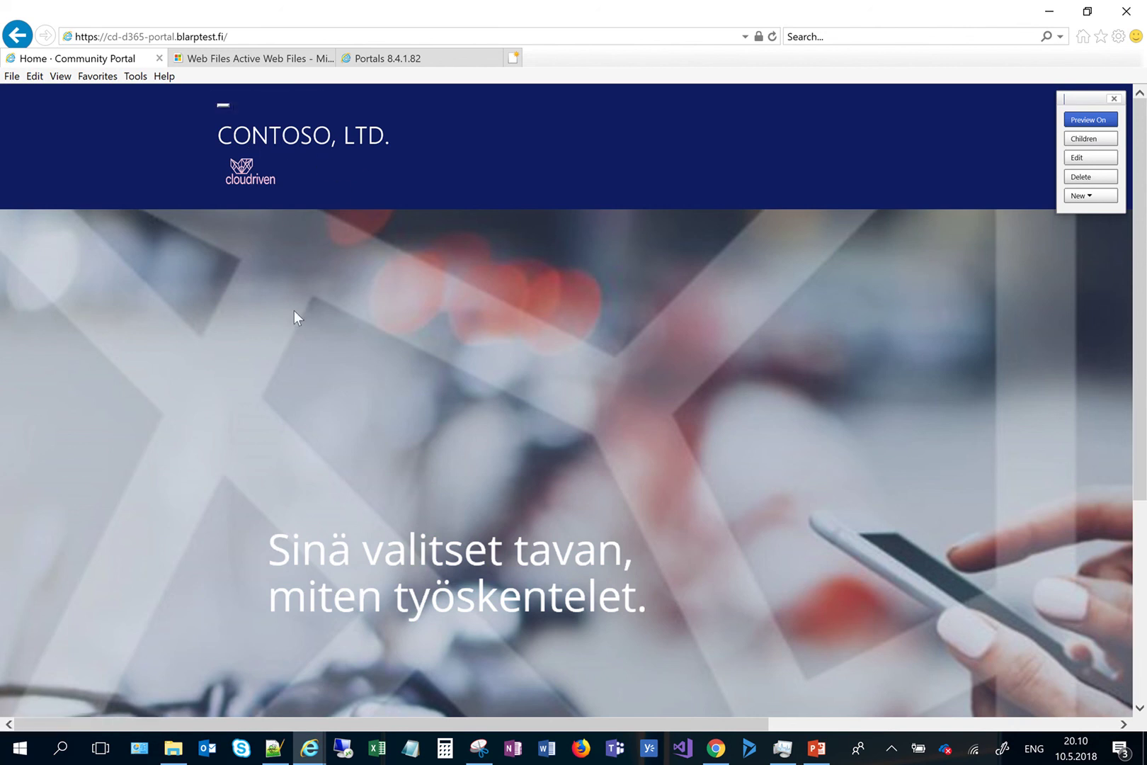
scroll(280, 293, down, 5)
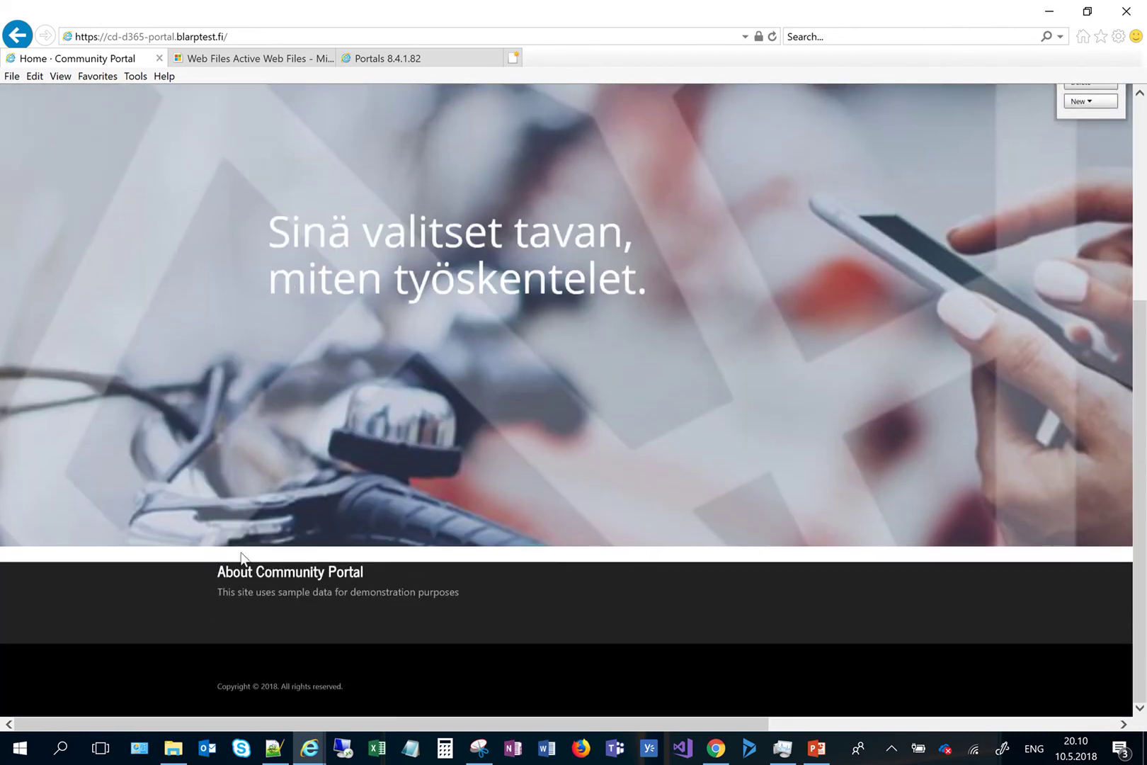
scroll(322, 409, up, 5)
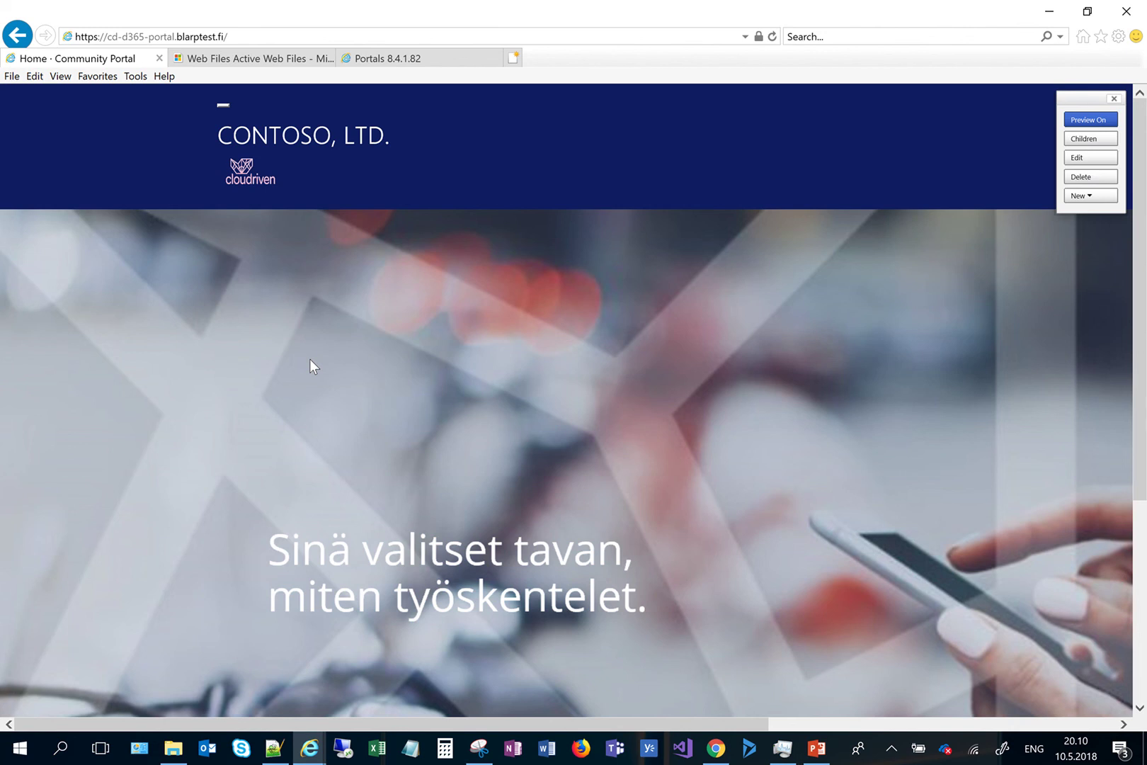
Open the Home page's bootstrap.min.css child file for editing again
click(1079, 139)
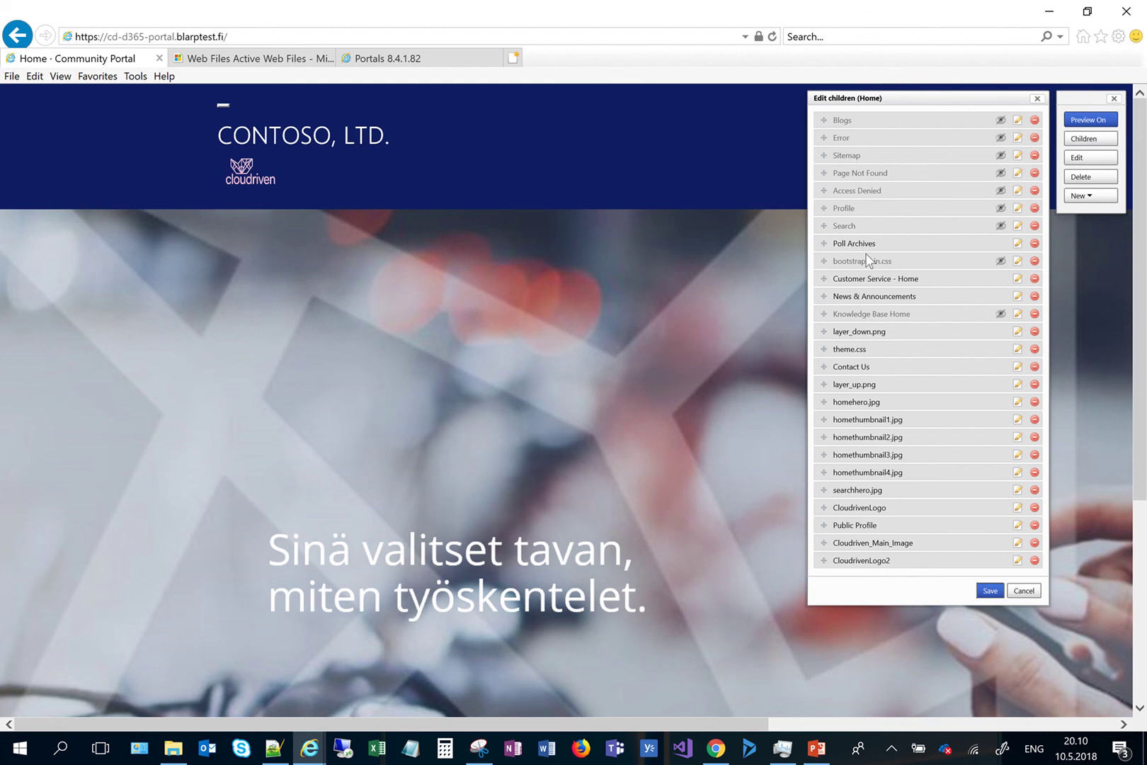
click(1017, 262)
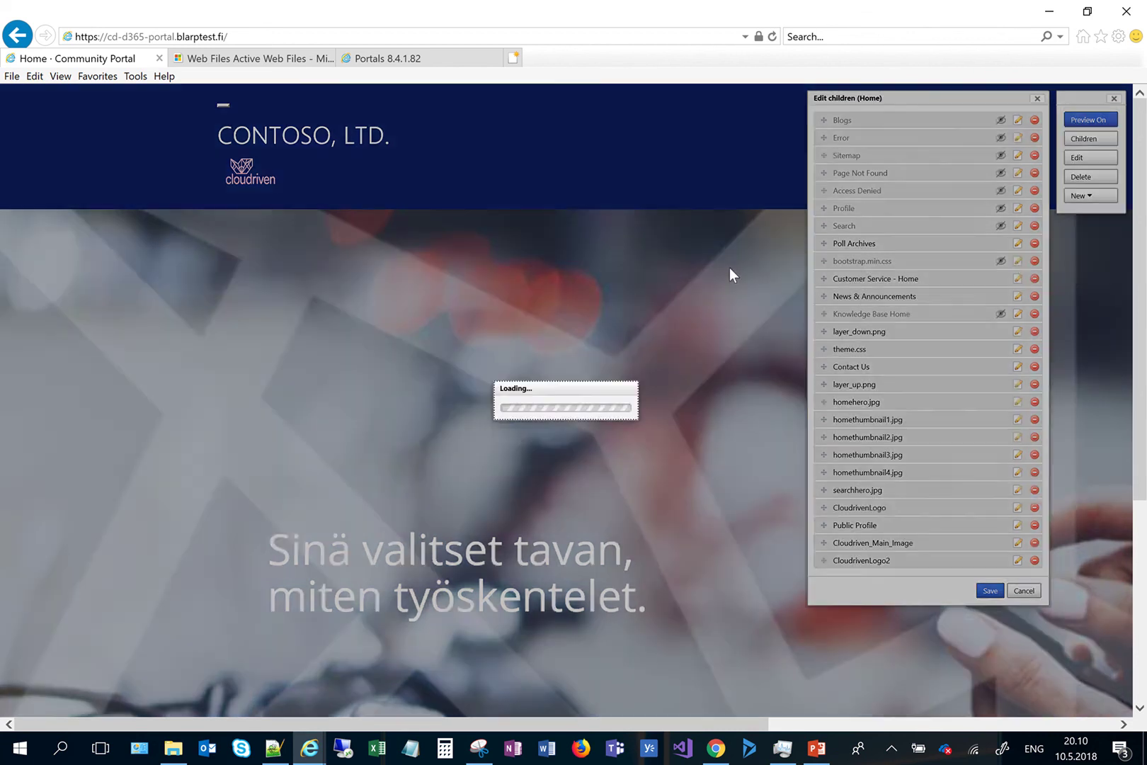